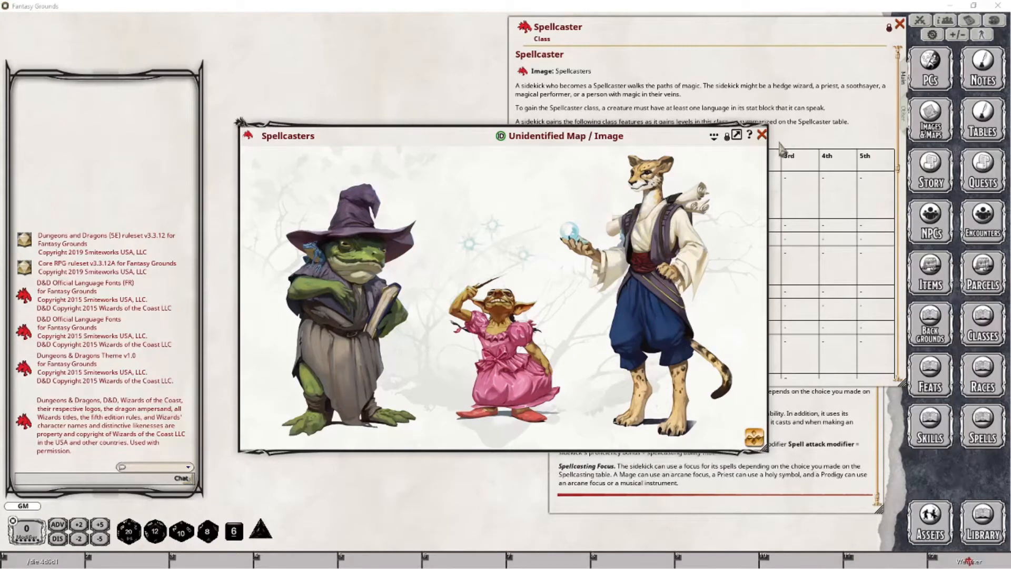
Close the Spellcasters image and move the Spellcasting feature window clear of the Spellcaster class table.
{"action": "left_click", "coordinate": [762, 136]}
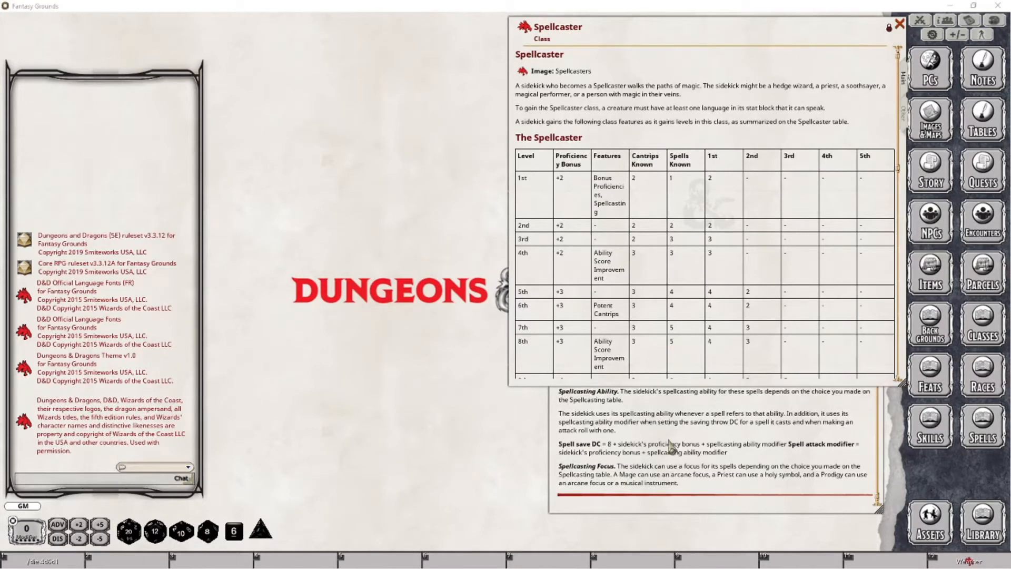
{"action": "left_click", "coordinate": [649, 423]}
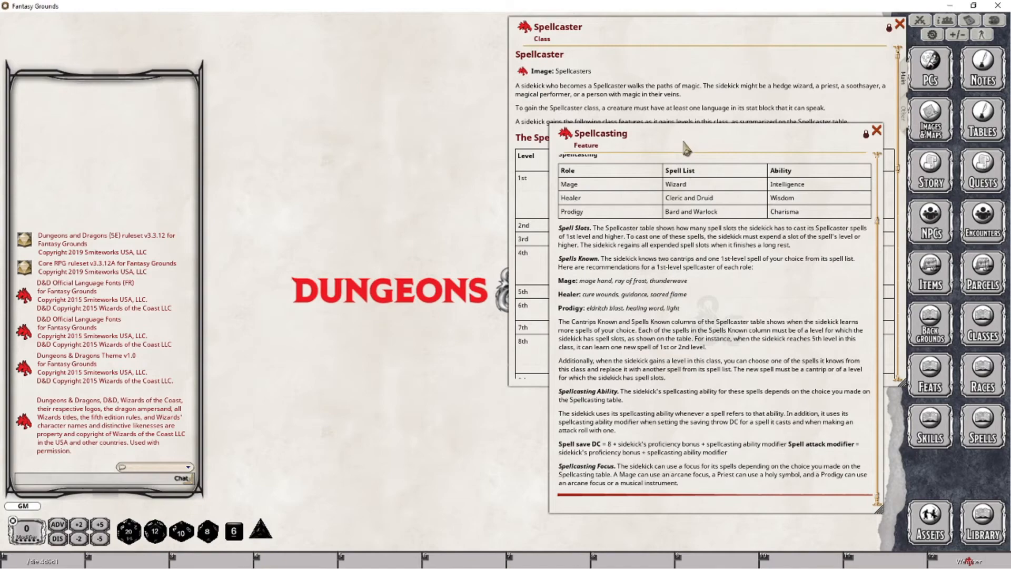
{"action": "left_click_drag", "start_coordinate": [685, 148], "coordinate": [413, 150]}
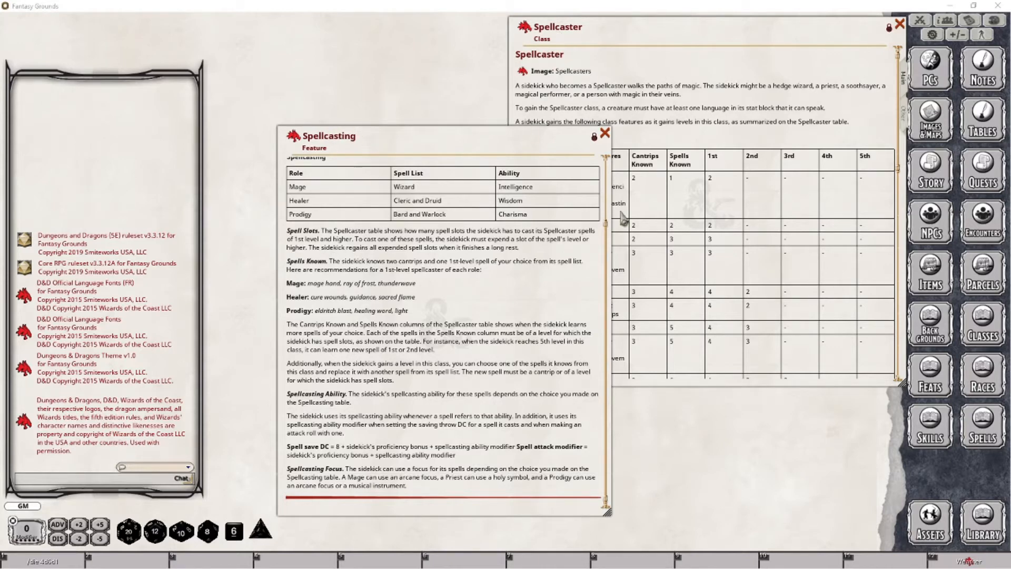
Examine the Spellcaster class table for cantrips known, spells known and spell slots across the higher levels.
{"action": "left_click", "coordinate": [659, 235]}
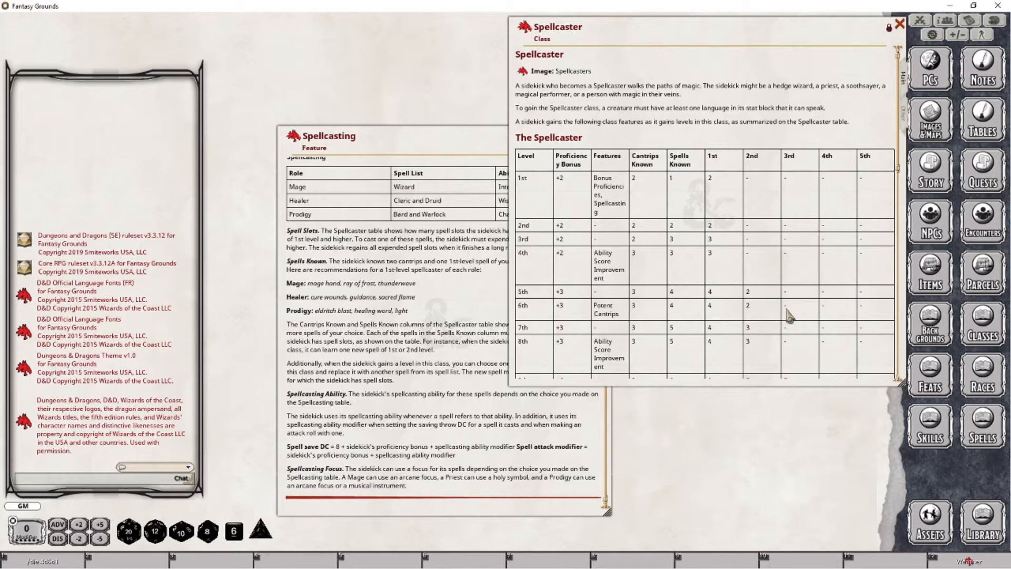
{"action": "scroll", "coordinate": [828, 253], "scroll_direction": "down", "scroll_amount": 3}
{"action": "scroll", "coordinate": [828, 245], "scroll_direction": "down", "scroll_amount": 10}
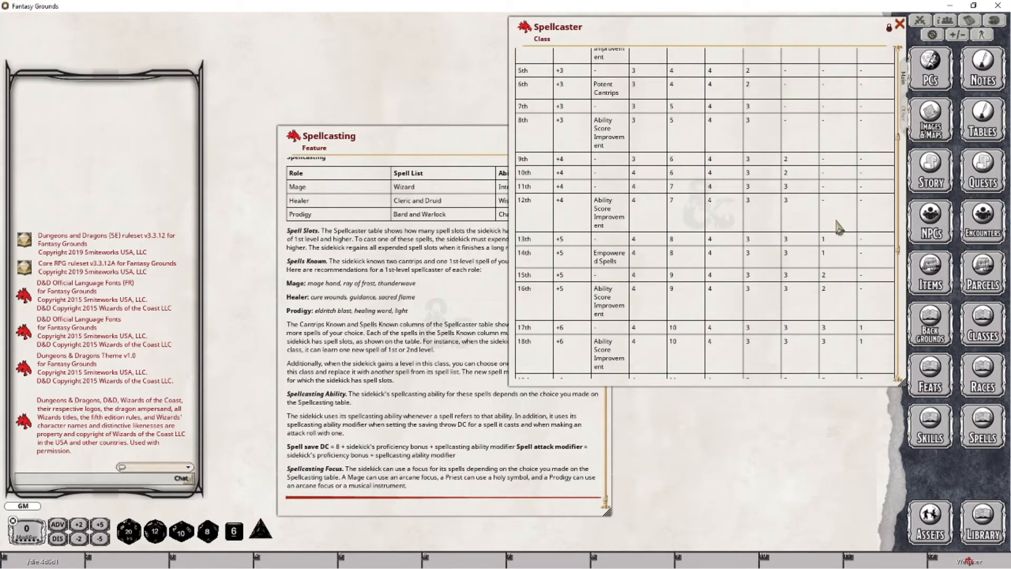
{"action": "scroll", "coordinate": [830, 289], "scroll_direction": "up", "scroll_amount": 10}
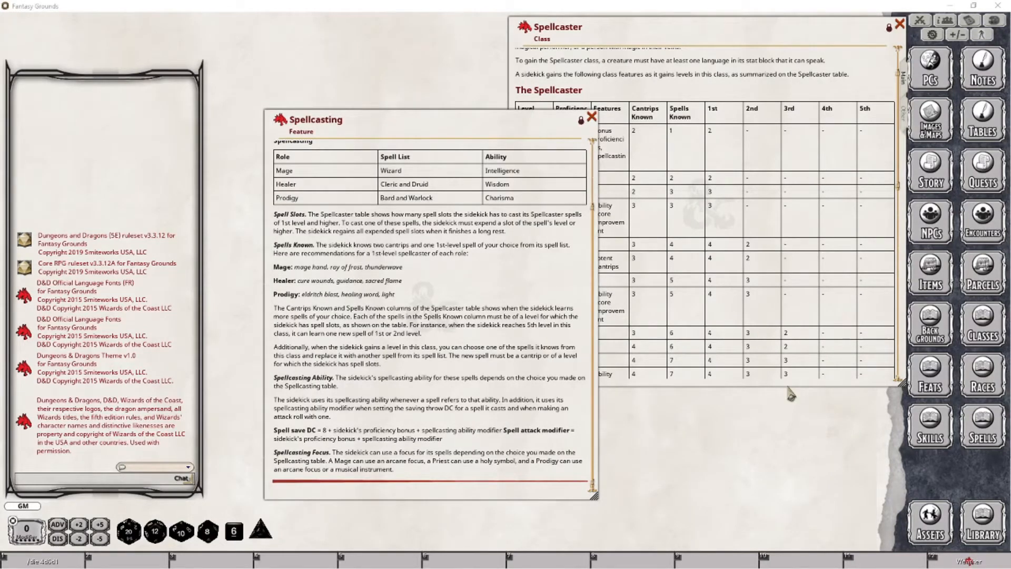
Load the "D&D Tasha's Cauldron of Everything - Players" data module, searching by "tas", and close the library.
{"action": "left_click", "coordinate": [839, 418]}
{"action": "left_click", "coordinate": [971, 503]}
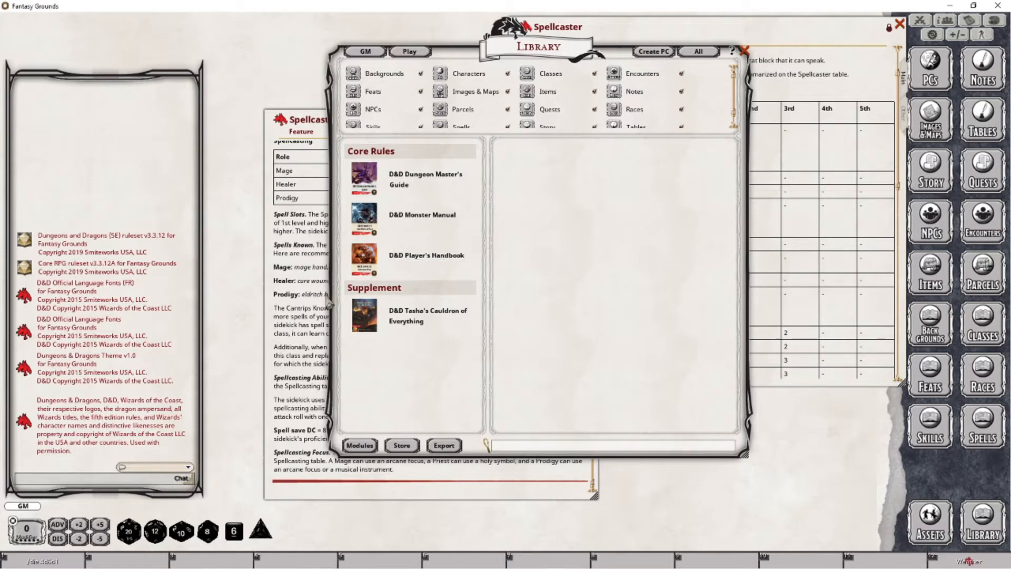
{"action": "left_click", "coordinate": [369, 448]}
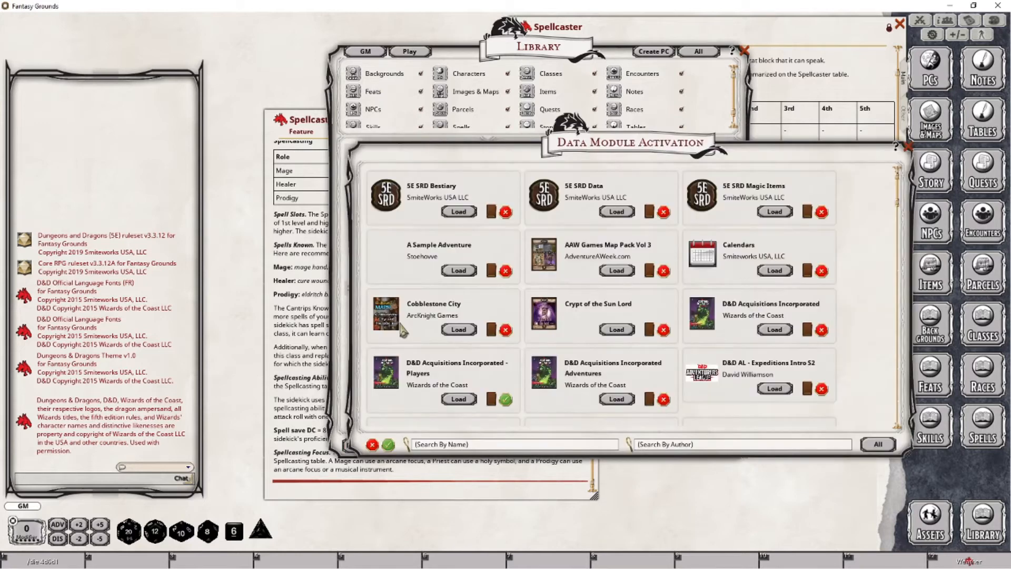
{"action": "left_click", "coordinate": [438, 444]}
{"action": "type", "text": "tas"}
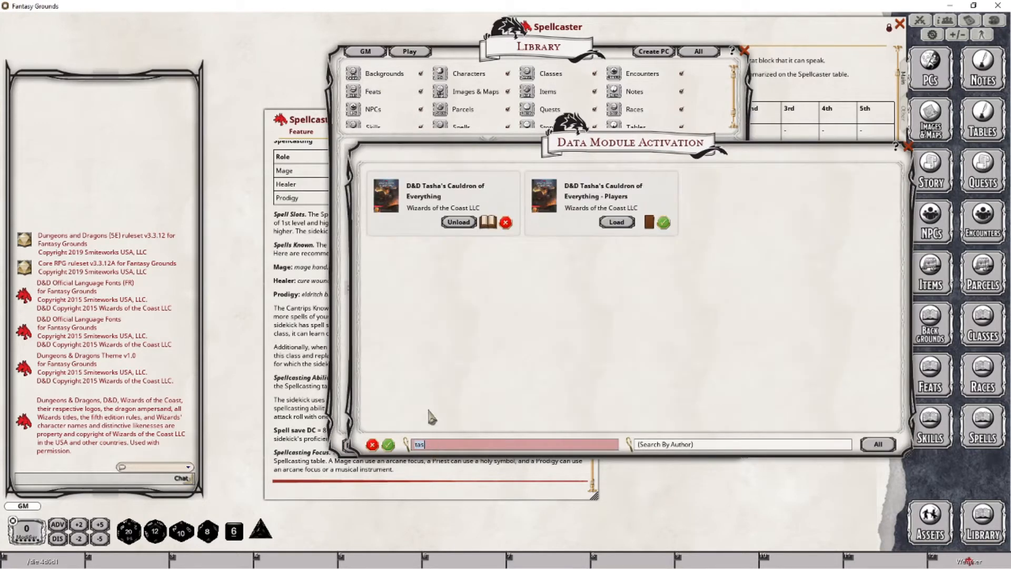
{"action": "left_click", "coordinate": [617, 222]}
{"action": "left_click", "coordinate": [908, 147]}
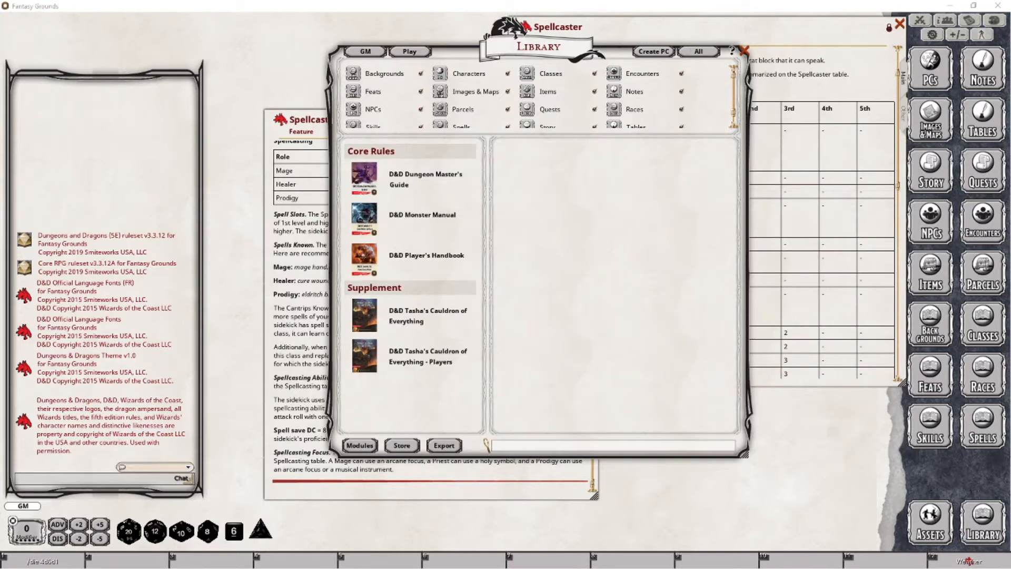
{"action": "left_click", "coordinate": [745, 51]}
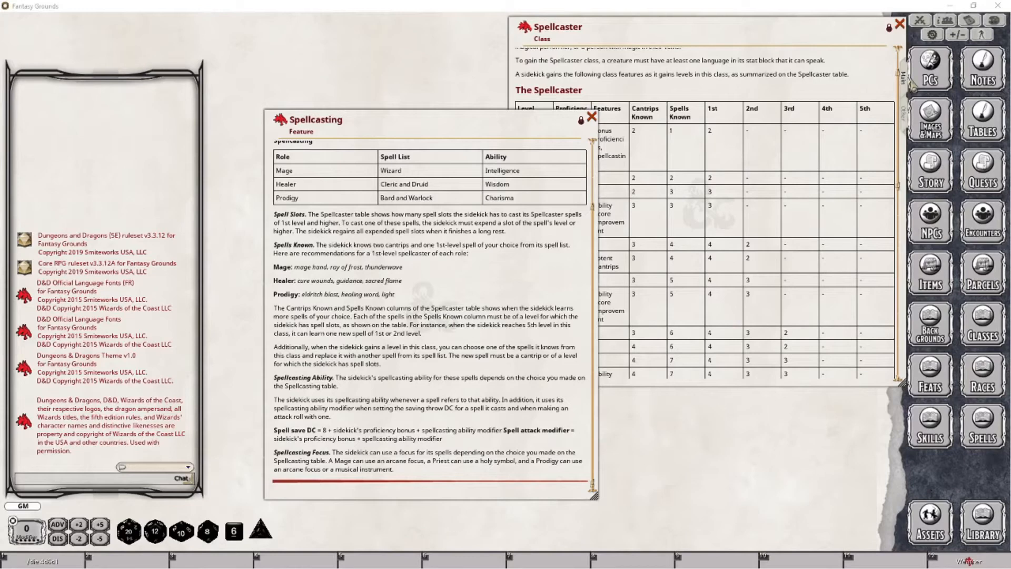
Start a new character in the character wizard and choose Custom Lineage as its race.
{"action": "left_click", "coordinate": [930, 69]}
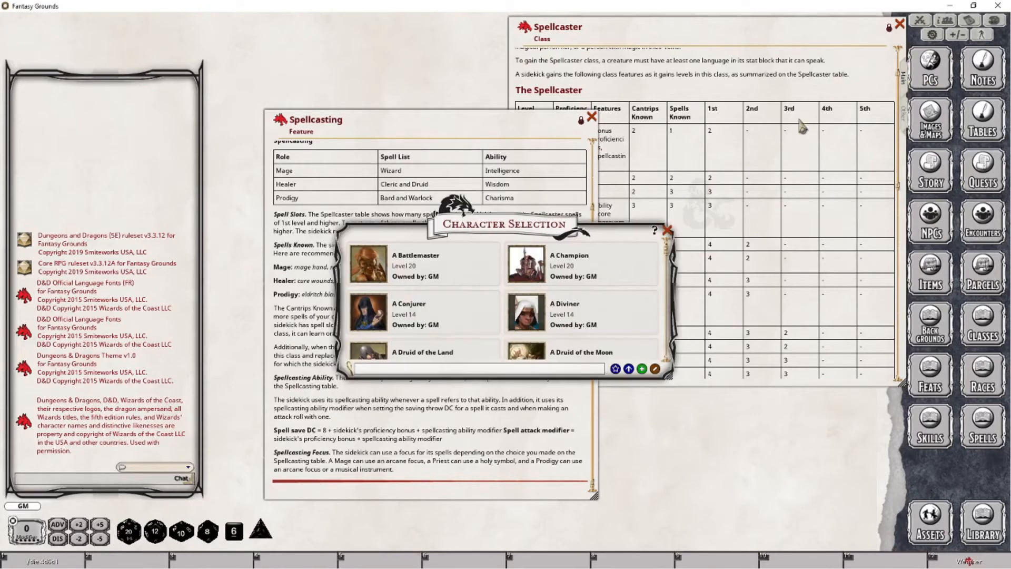
{"action": "left_click", "coordinate": [616, 369]}
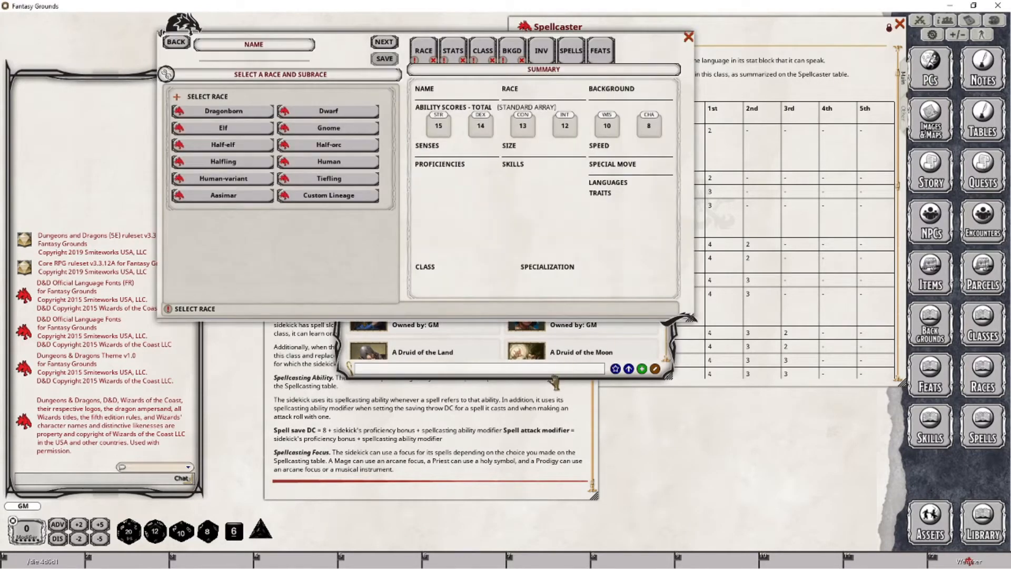
{"action": "left_click", "coordinate": [668, 231]}
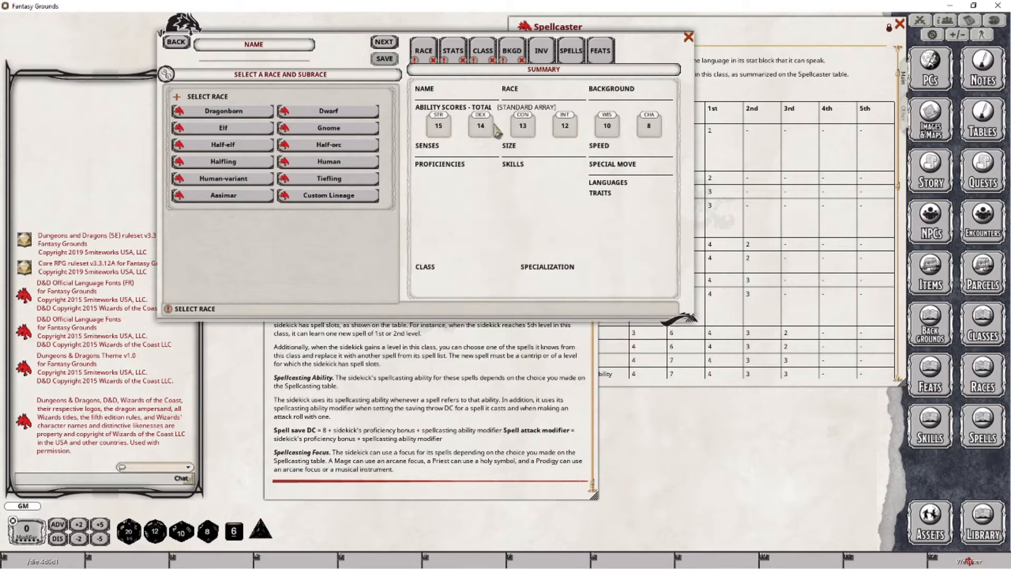
{"action": "left_click", "coordinate": [339, 197]}
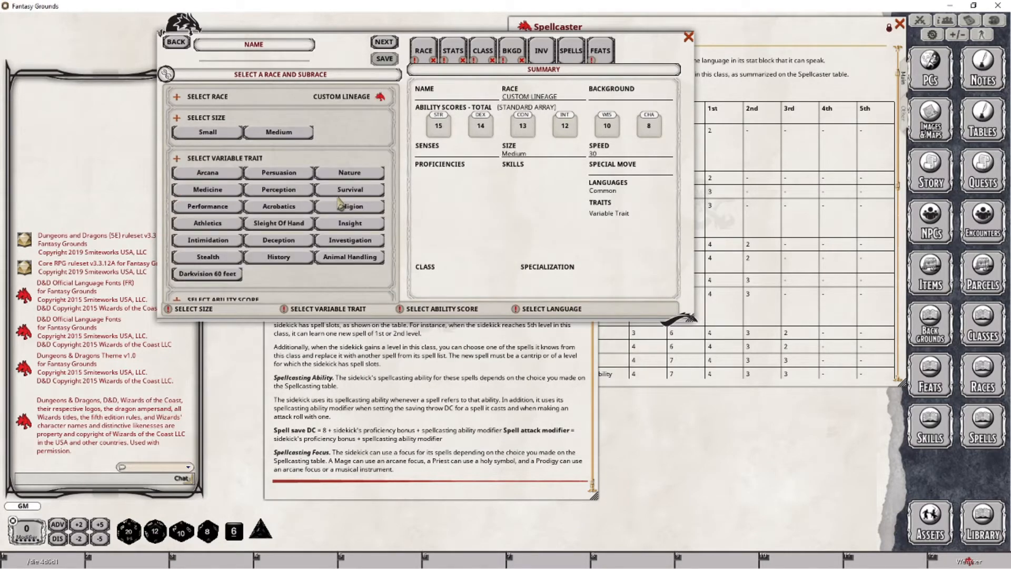
Move the Spellcasting feature clear of the wizard, then set the lineage's size to Medium and its variable trait to Arcana.
{"action": "left_click", "coordinate": [385, 367]}
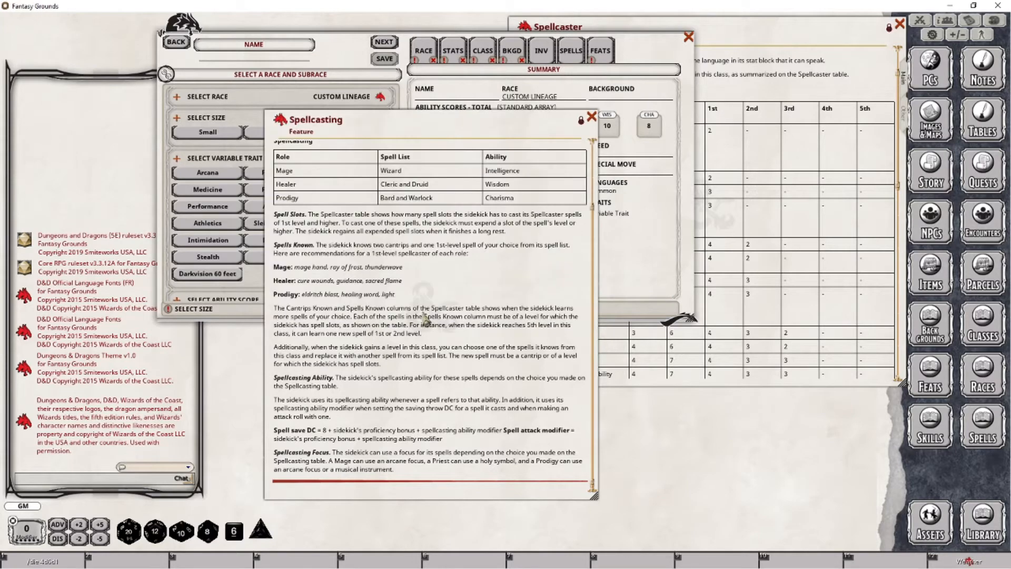
{"action": "left_click_drag", "start_coordinate": [417, 129], "coordinate": [711, 149]}
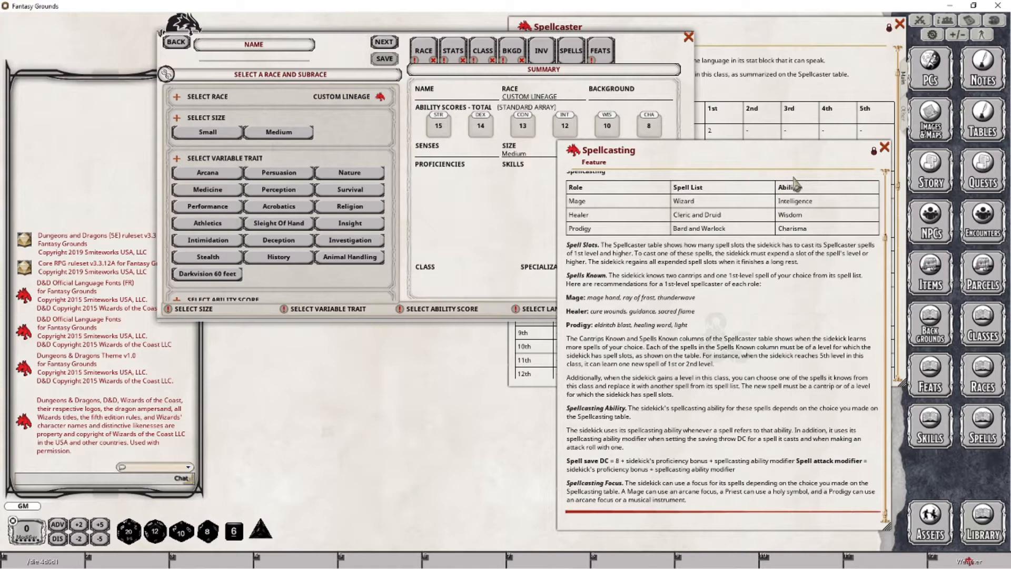
{"action": "left_click", "coordinate": [400, 299]}
{"action": "left_click", "coordinate": [279, 133]}
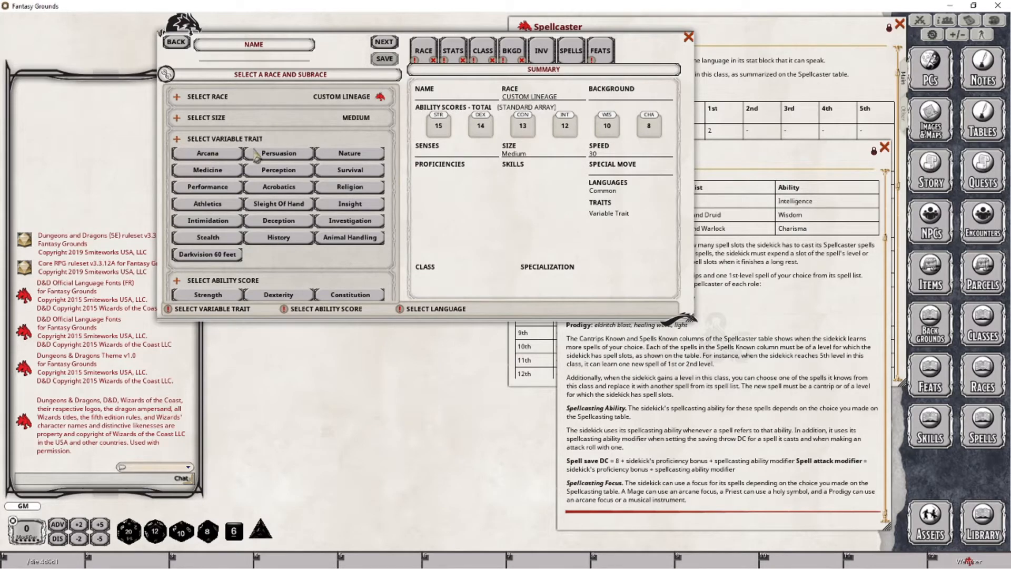
{"action": "left_click", "coordinate": [207, 153]}
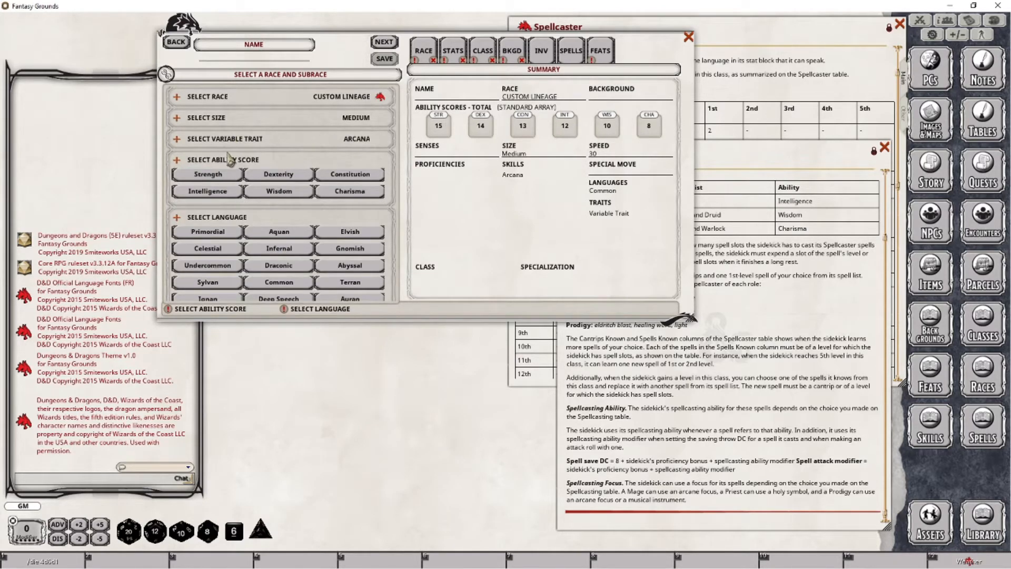
Choose Intelligence for the lineage's ability score increase and Halfling as its additional language.
{"action": "left_click", "coordinate": [807, 304]}
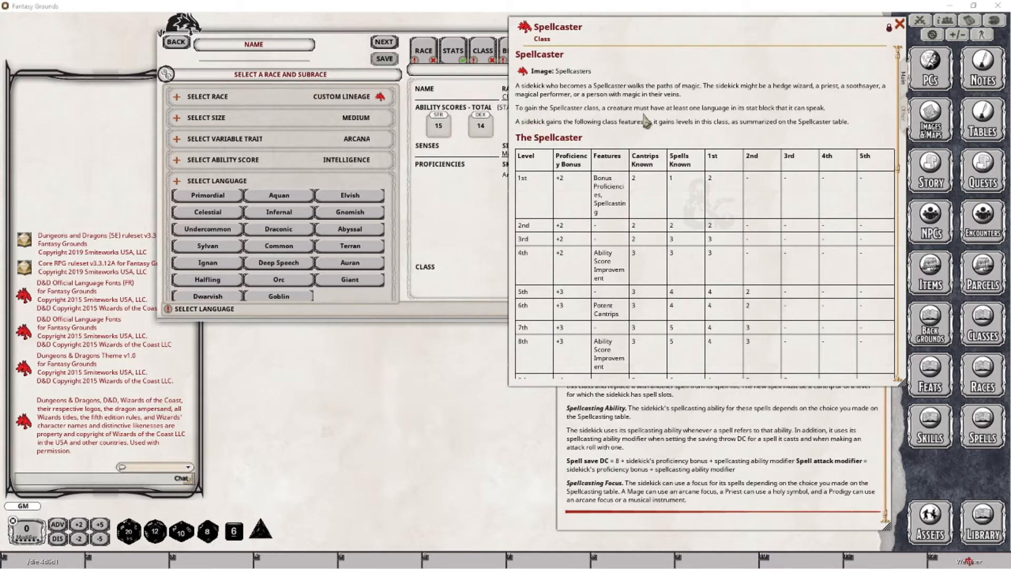
{"action": "left_click", "coordinate": [434, 310]}
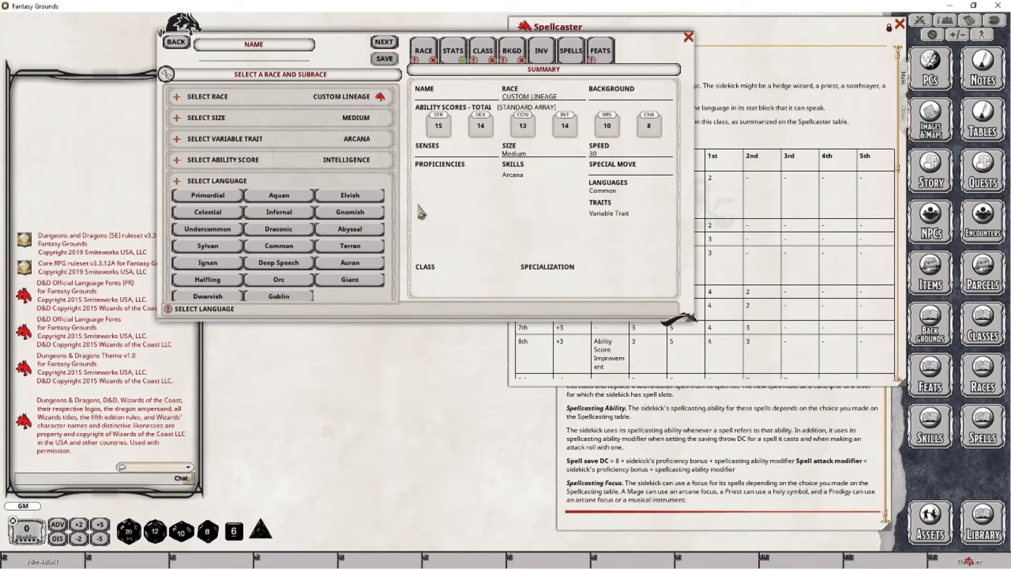
{"action": "left_click", "coordinate": [272, 247]}
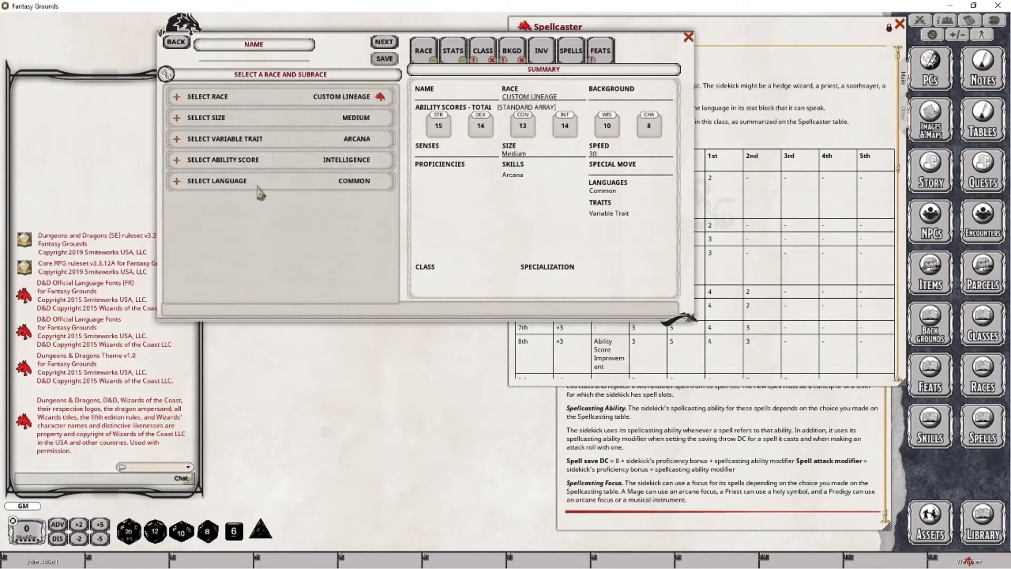
{"action": "left_click", "coordinate": [184, 182]}
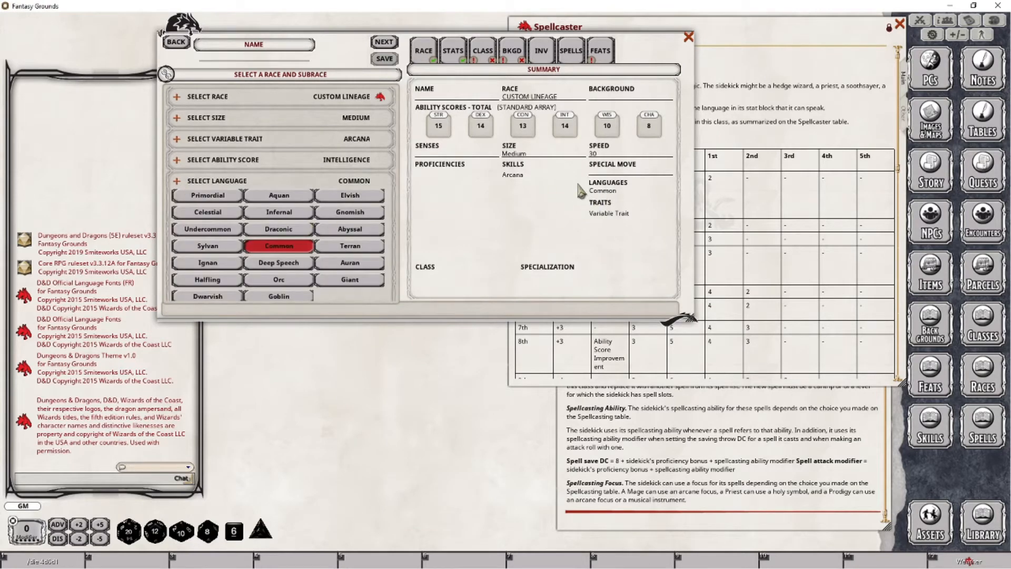
{"action": "left_click", "coordinate": [204, 280]}
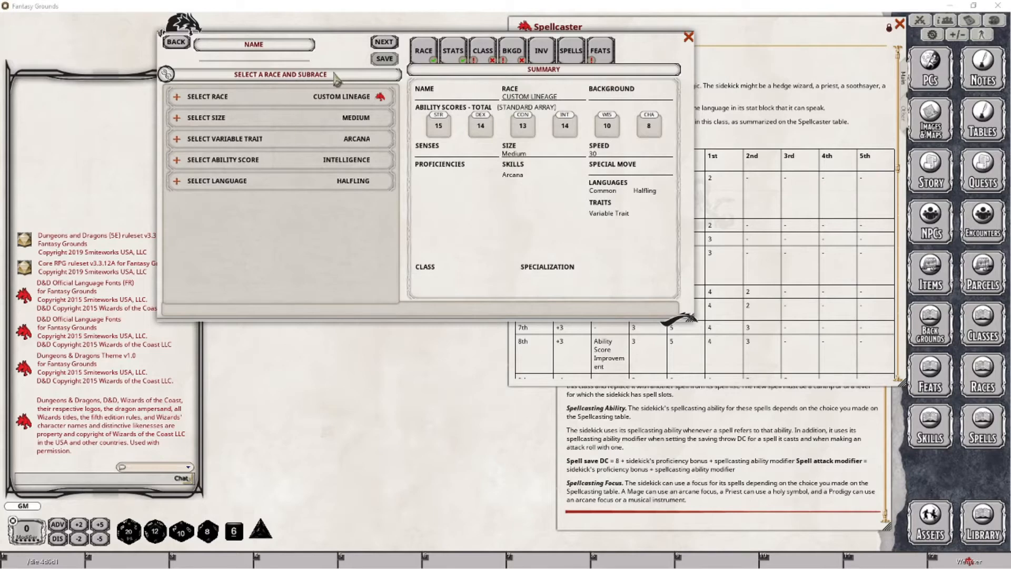
Set the method for determining ability scores to Dice Roll and roll the scores.
{"action": "left_click", "coordinate": [462, 53]}
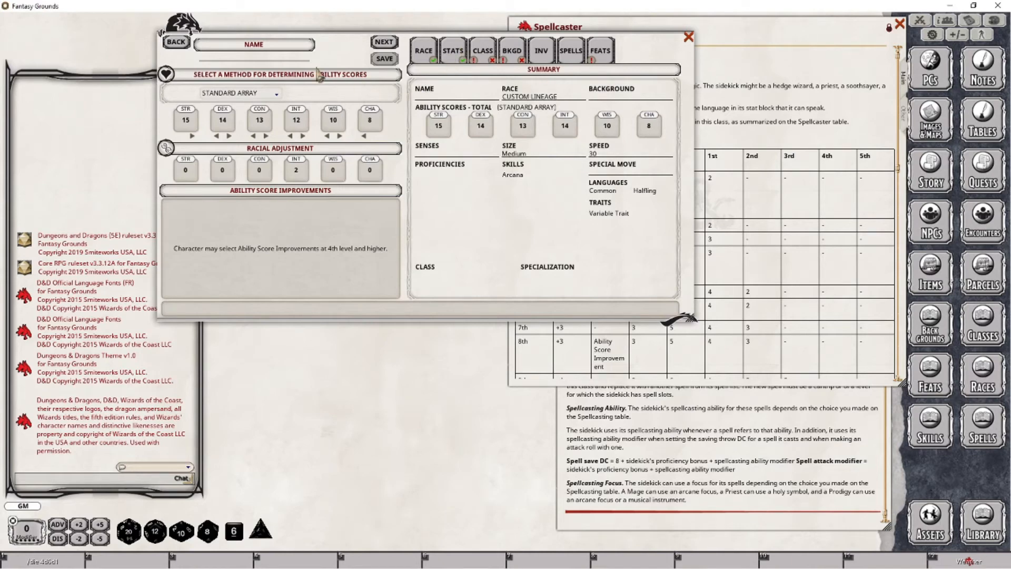
{"action": "left_click", "coordinate": [277, 95]}
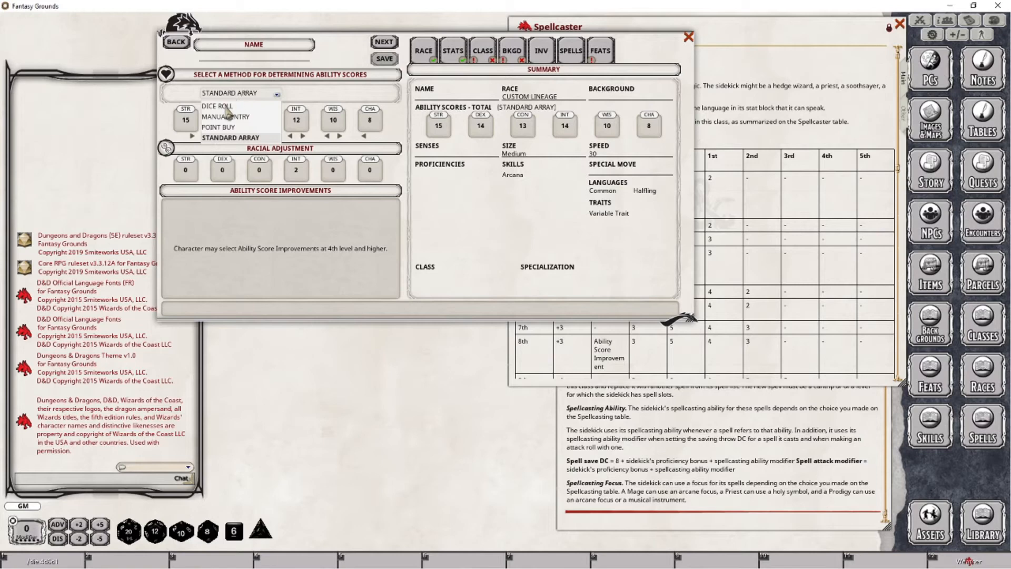
{"action": "left_click", "coordinate": [225, 107]}
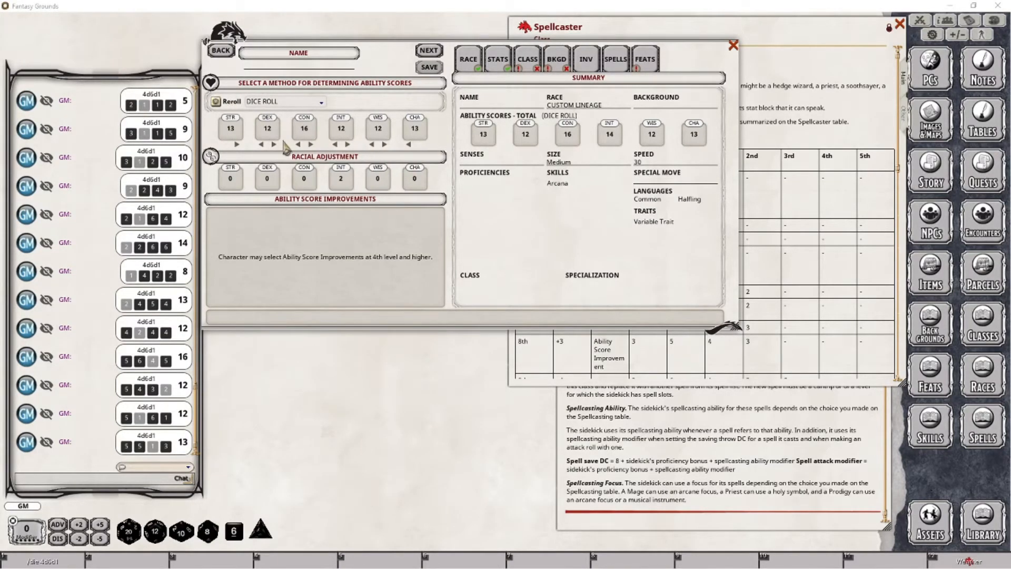
Arrange the base scores as Strength 12, Dexterity 13, Constitution 13, Intelligence 16, Wisdom 12 and Charisma 12, and choose the Spellcaster class.
{"action": "left_click", "coordinate": [311, 144]}
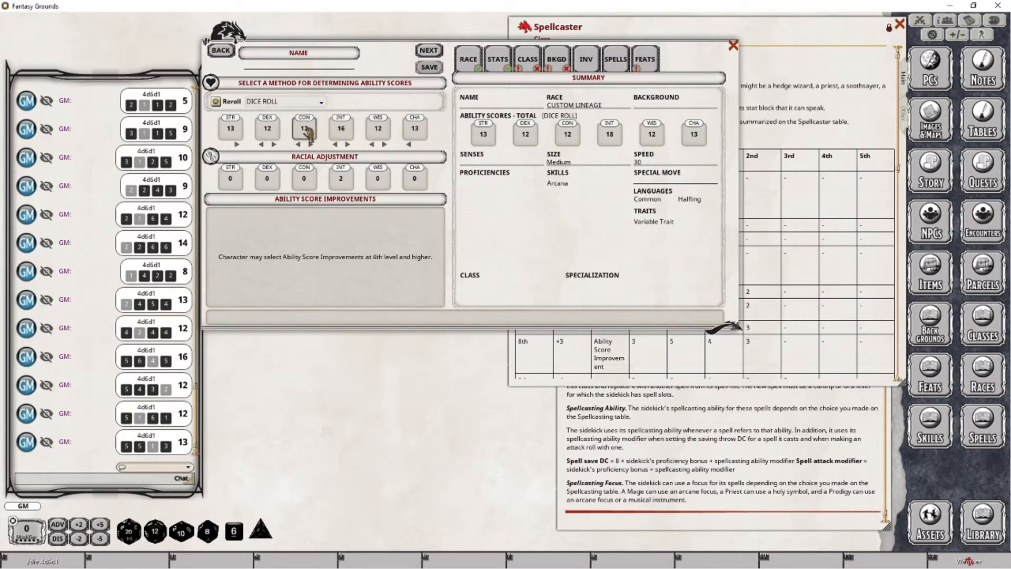
{"action": "left_click", "coordinate": [237, 145]}
{"action": "left_click", "coordinate": [273, 144]}
{"action": "left_click", "coordinate": [409, 145]}
{"action": "left_click", "coordinate": [372, 145]}
{"action": "left_click", "coordinate": [274, 145]}
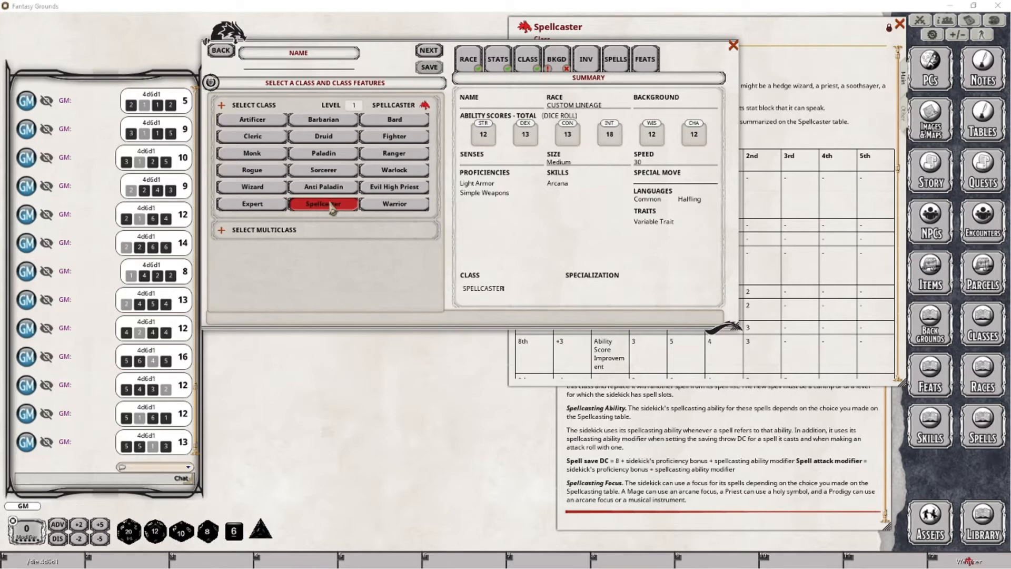
Review the Spellcasting feature text and choose Sage as the character's background.
{"action": "left_click", "coordinate": [677, 450]}
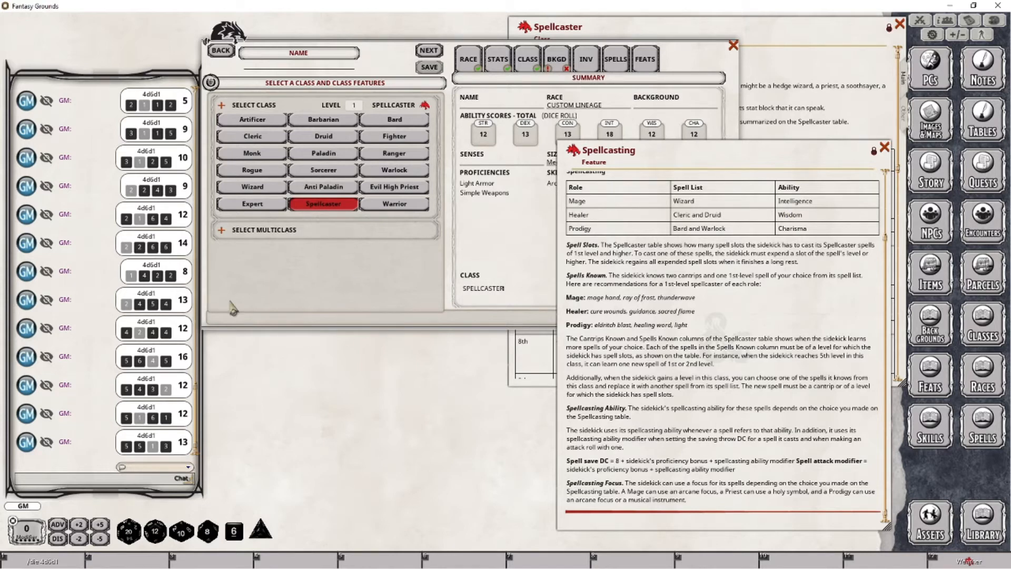
{"action": "left_click", "coordinate": [316, 280]}
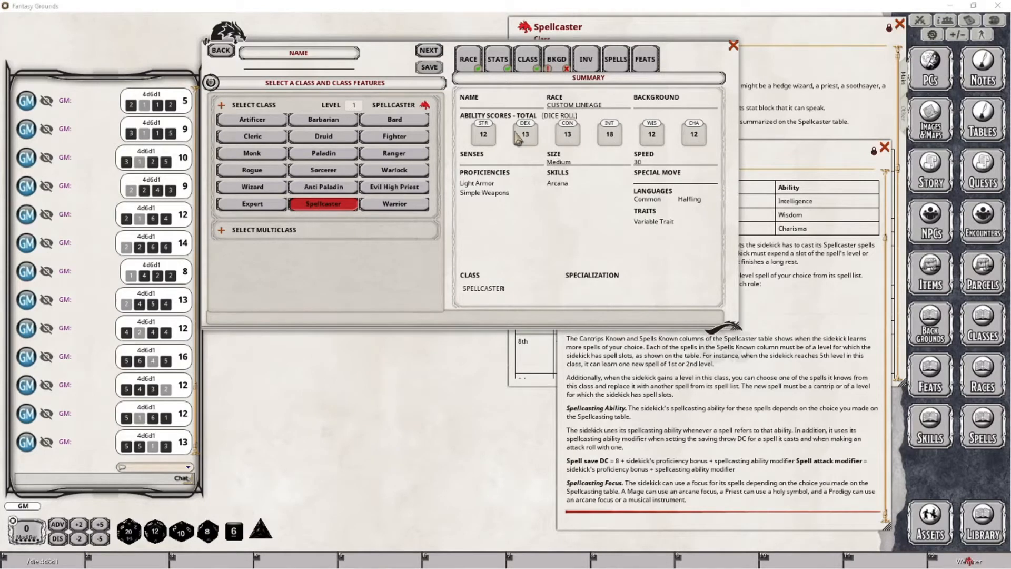
{"action": "left_click", "coordinate": [562, 62]}
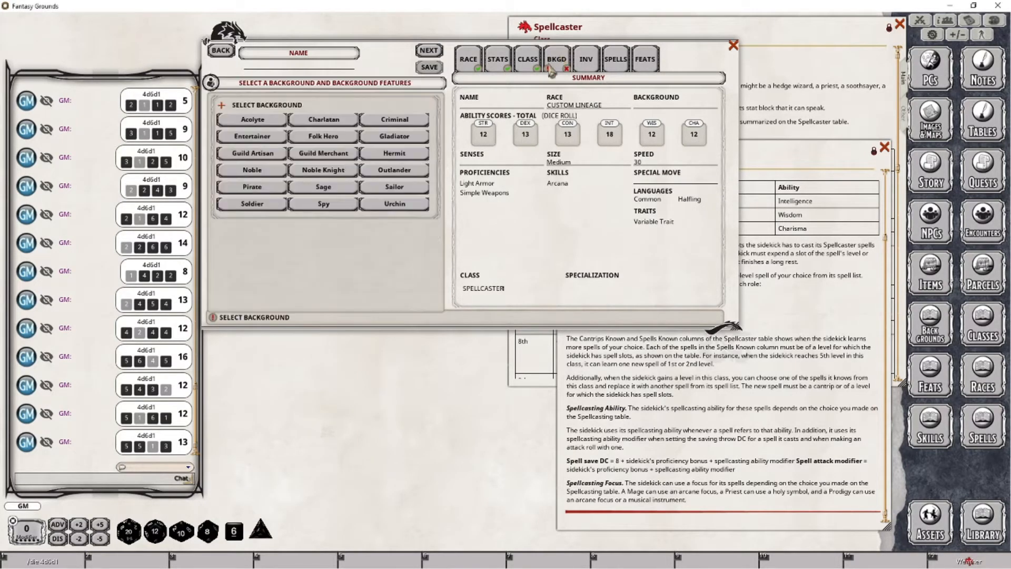
{"action": "left_click", "coordinate": [332, 190]}
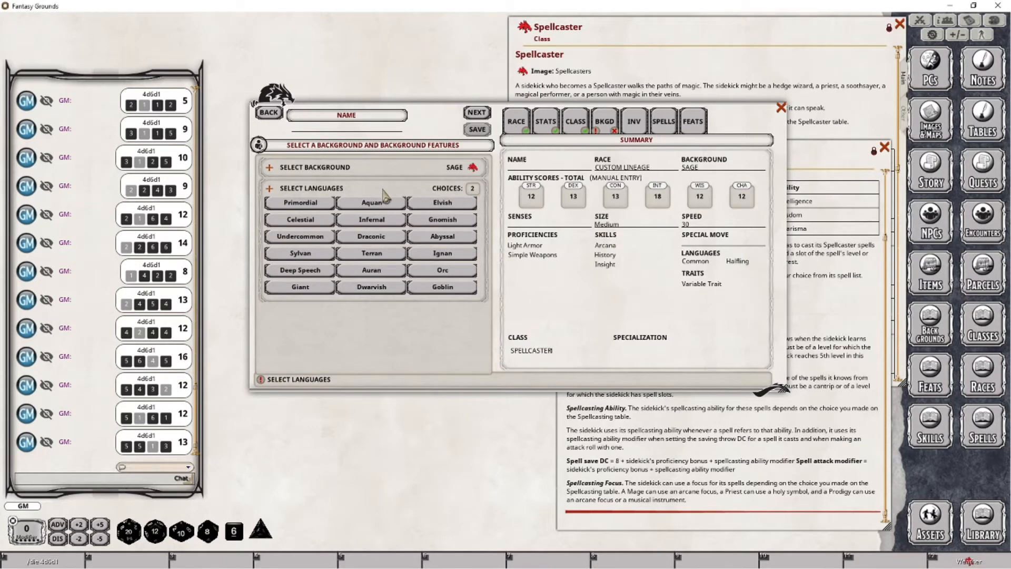
Go back to the Custom Lineage race choices and review the variable trait options.
{"action": "left_click", "coordinate": [518, 123]}
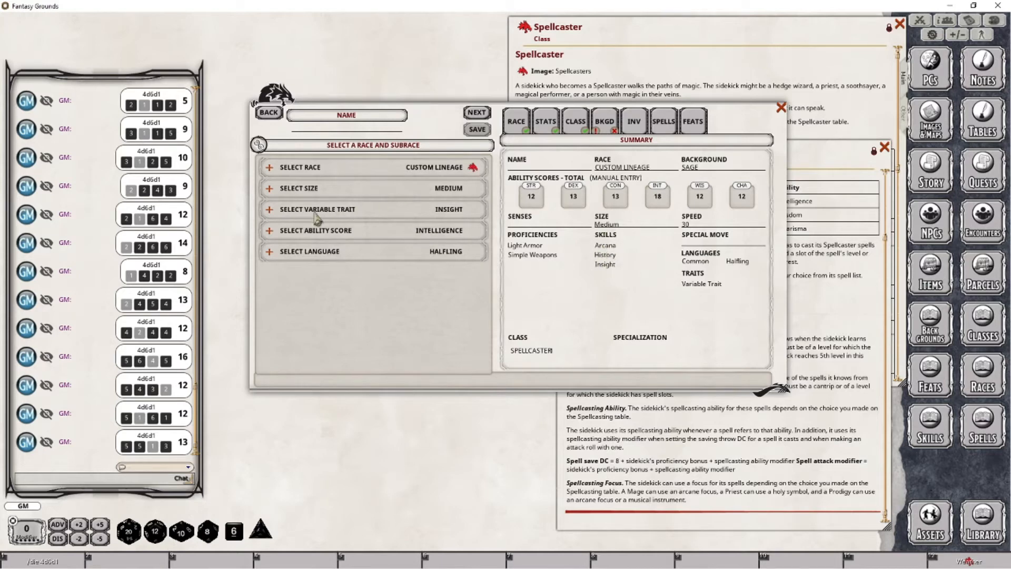
{"action": "left_click", "coordinate": [269, 210]}
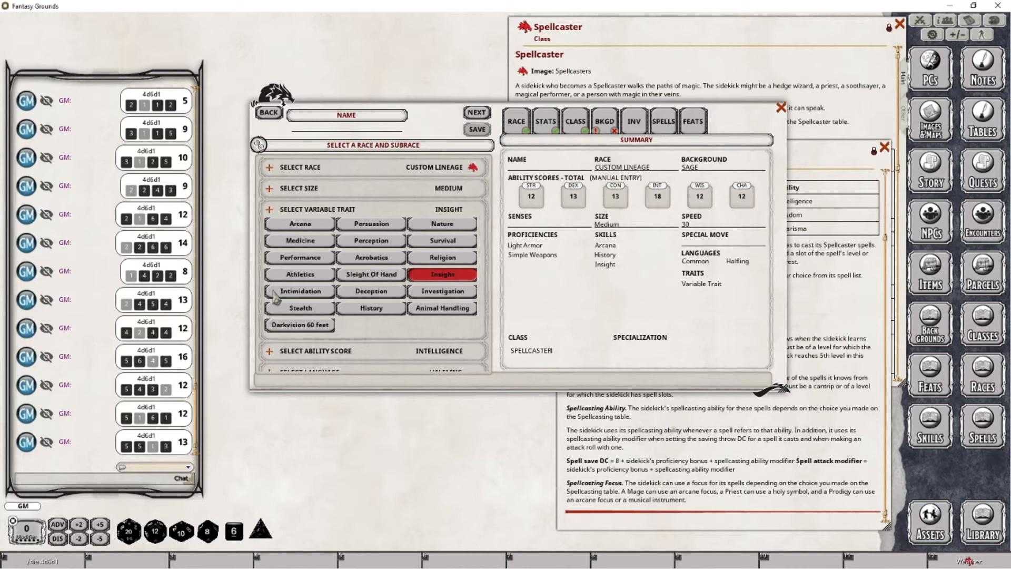
{"action": "left_click", "coordinate": [271, 210]}
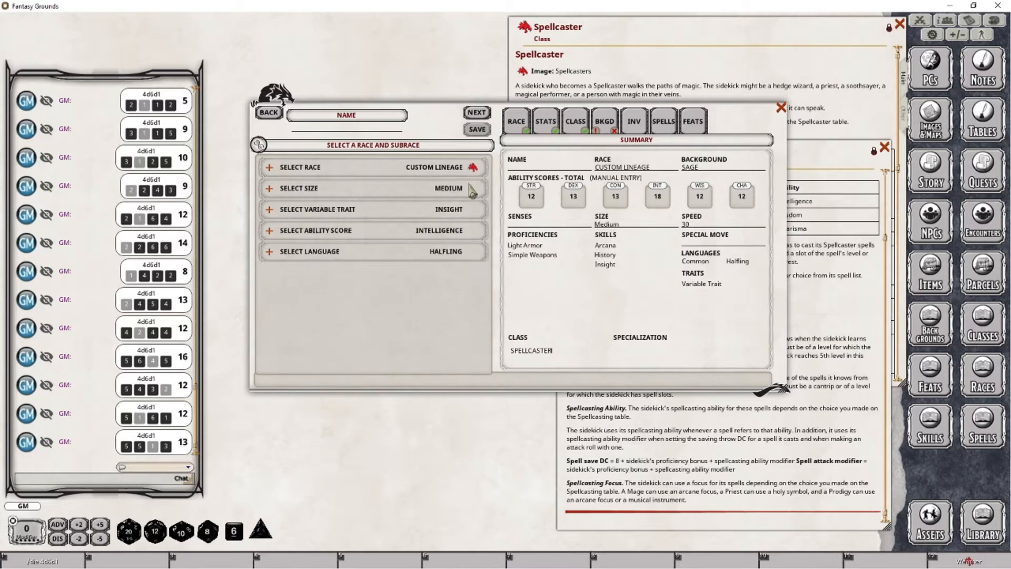
Choose Orc and Dwarvish as the two additional languages of the Sage background.
{"action": "left_click", "coordinate": [606, 128]}
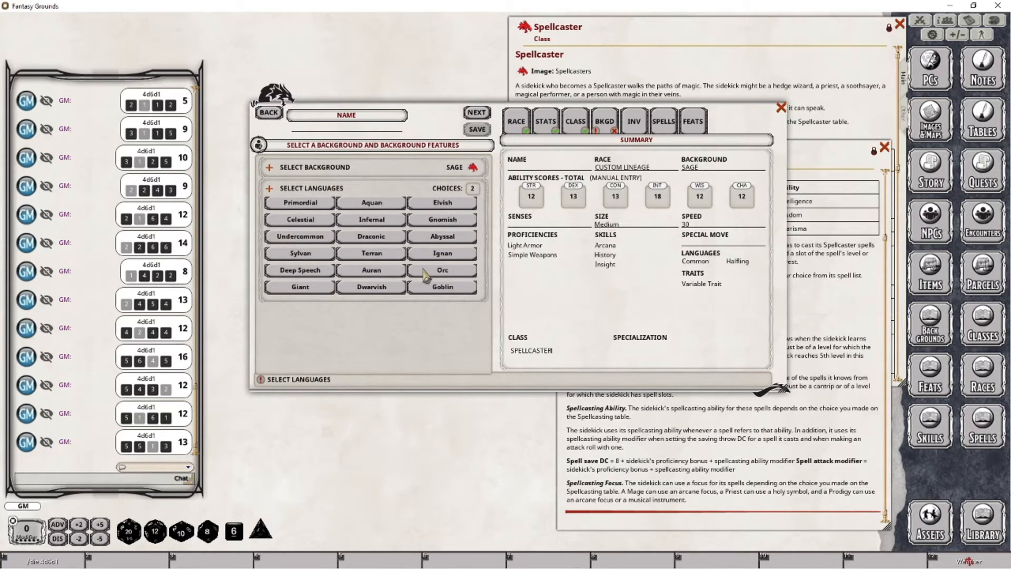
{"action": "left_click", "coordinate": [440, 271]}
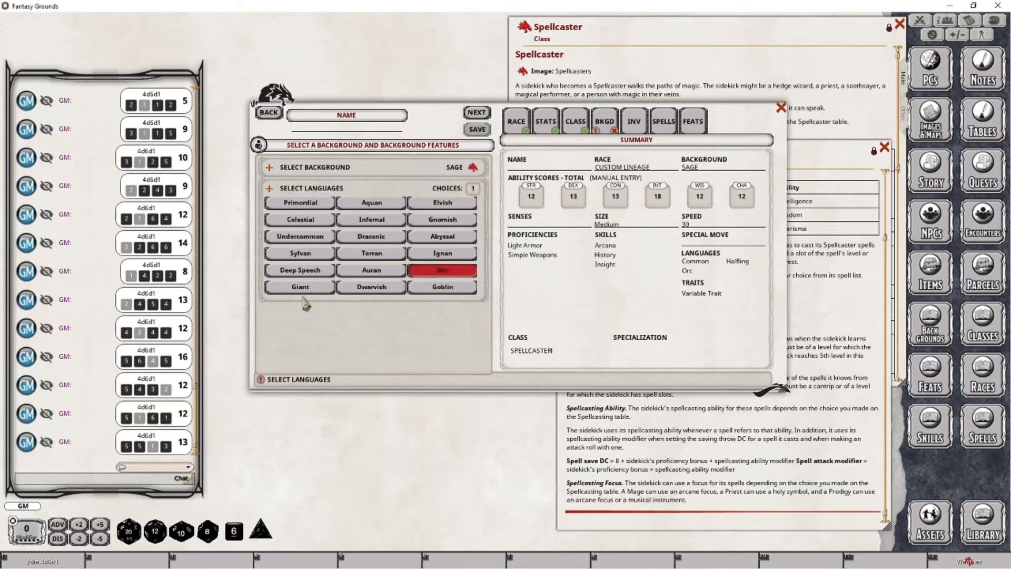
{"action": "left_click", "coordinate": [385, 290]}
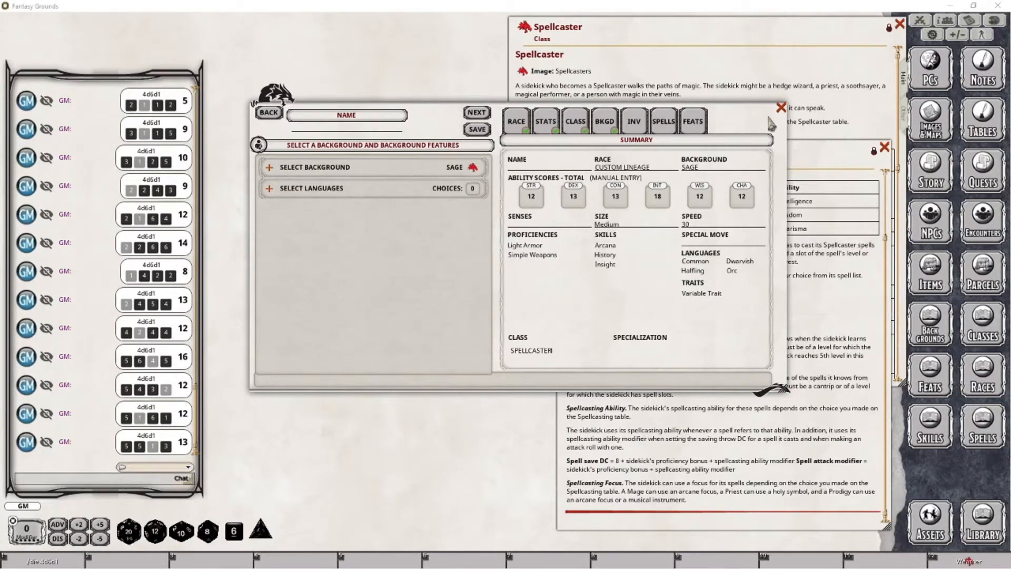
Open the wizard's inventory selection, move the wizard clear of the open records, and check the Spellcaster class's proficiencies and equipment.
{"action": "left_click", "coordinate": [637, 124]}
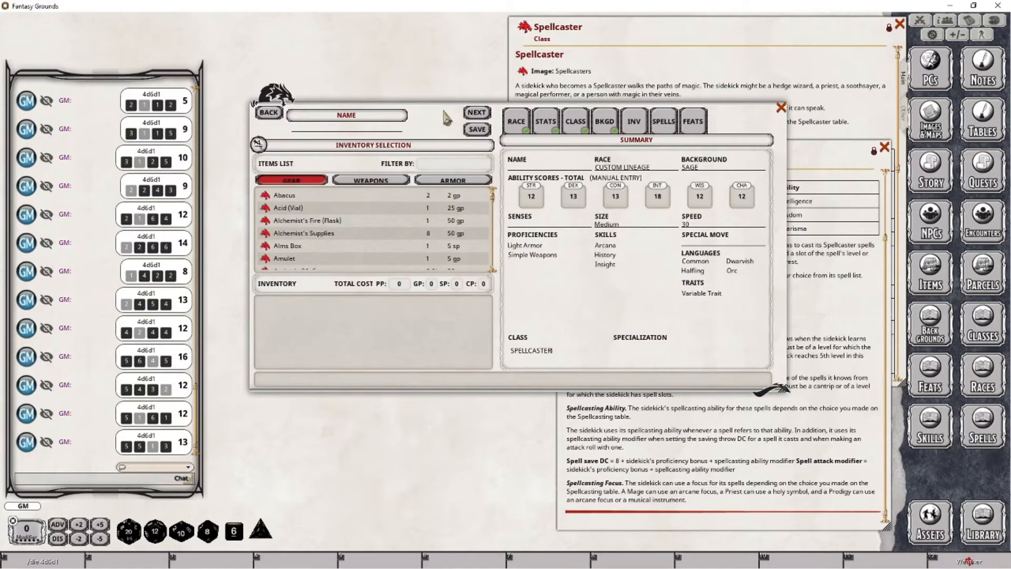
{"action": "left_click_drag", "start_coordinate": [443, 117], "coordinate": [299, 39]}
{"action": "left_click", "coordinate": [667, 230]}
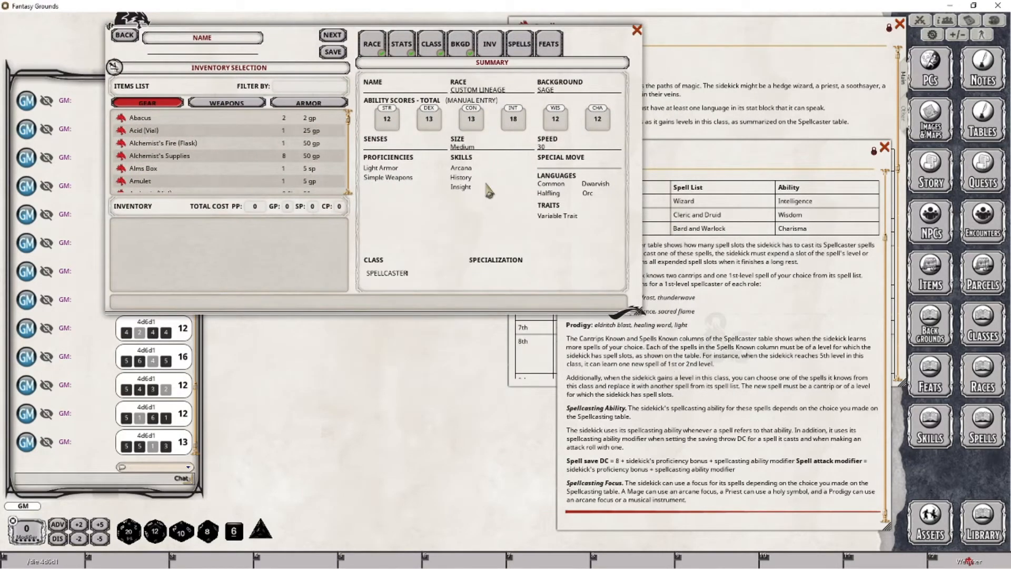
{"action": "left_click", "coordinate": [749, 150]}
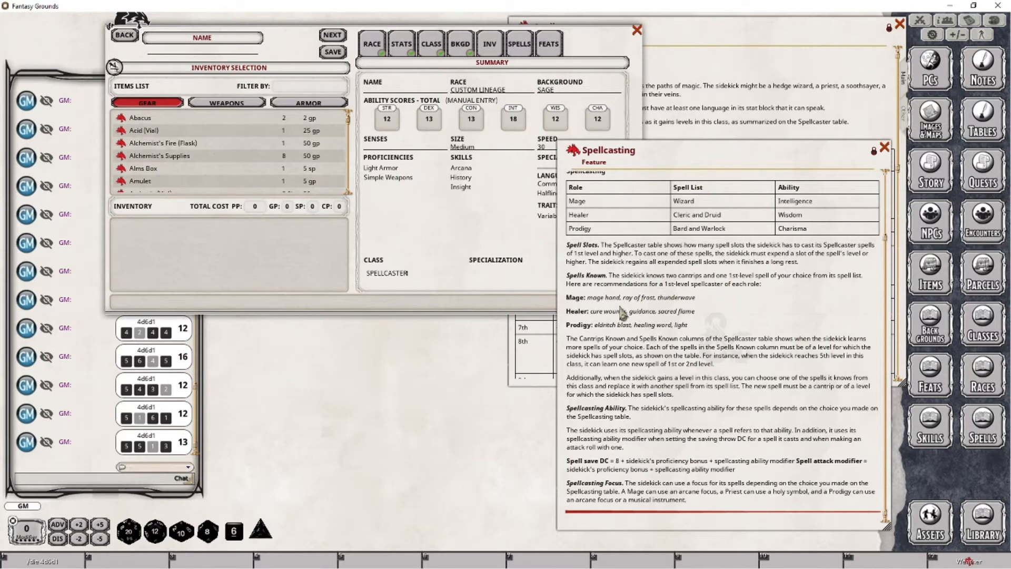
{"action": "left_click", "coordinate": [761, 72]}
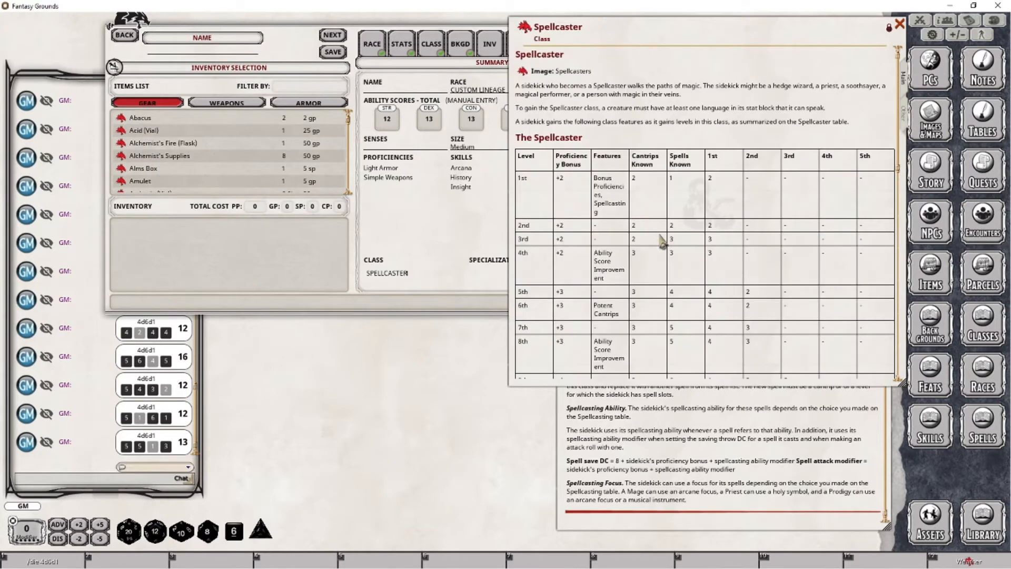
{"action": "scroll", "coordinate": [665, 253], "scroll_direction": "down", "scroll_amount": 5}
{"action": "scroll", "coordinate": [668, 260], "scroll_direction": "down", "scroll_amount": 10}
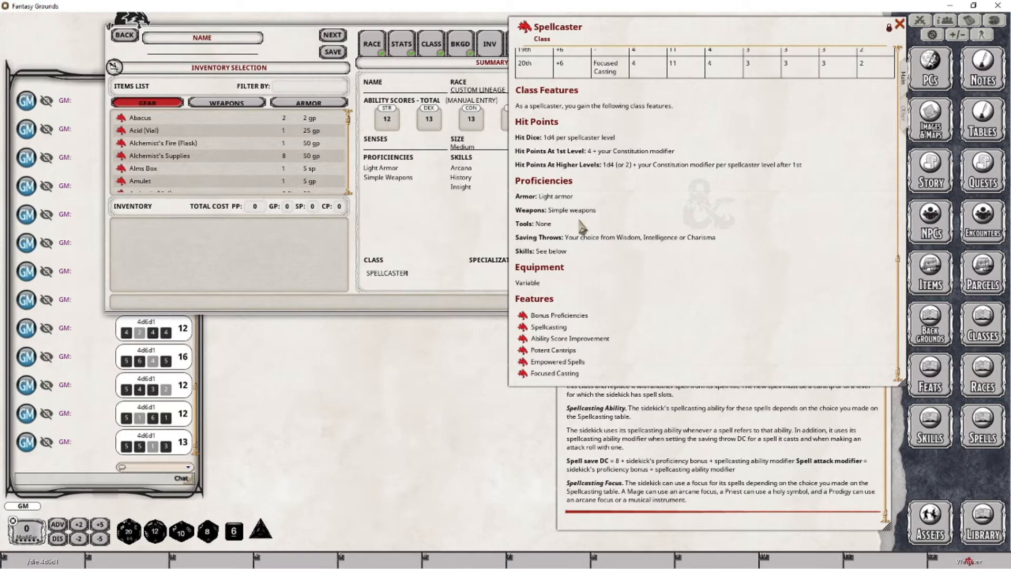
Open the Weapon Table through the equipment links of the Player's Handbook Barbarian class and place it below the wizard.
{"action": "left_click", "coordinate": [983, 337]}
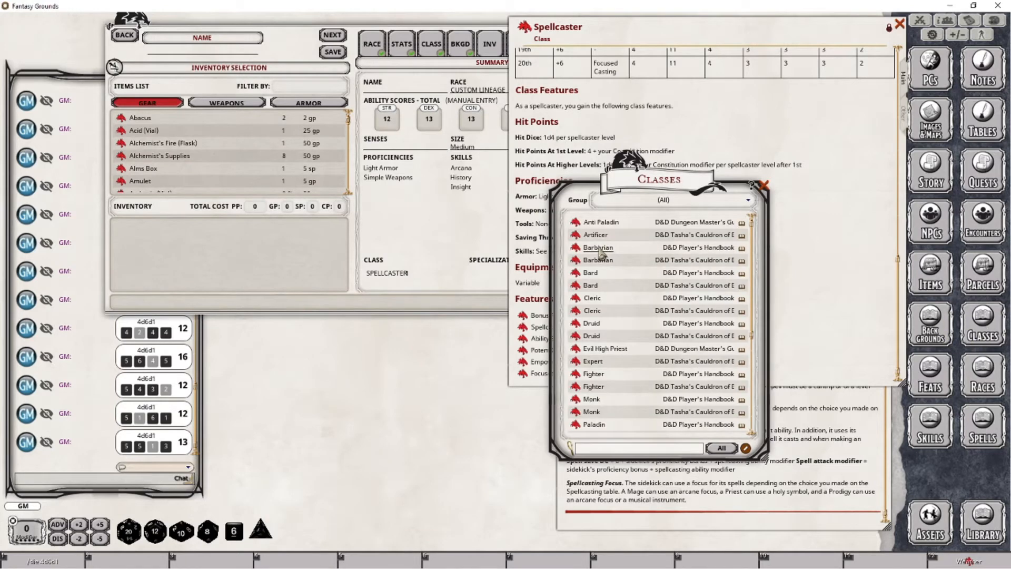
{"action": "left_click", "coordinate": [627, 248]}
{"action": "left_click", "coordinate": [720, 182]}
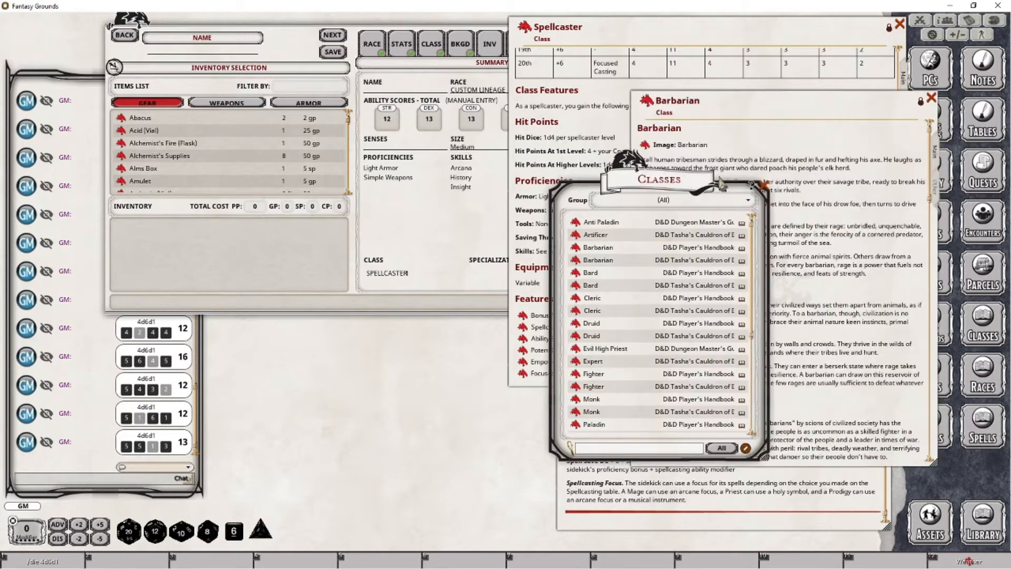
{"action": "left_click", "coordinate": [764, 186]}
{"action": "left_click_drag", "start_coordinate": [935, 139], "coordinate": [941, 242]}
{"action": "scroll", "coordinate": [742, 295], "scroll_direction": "down", "scroll_amount": 10}
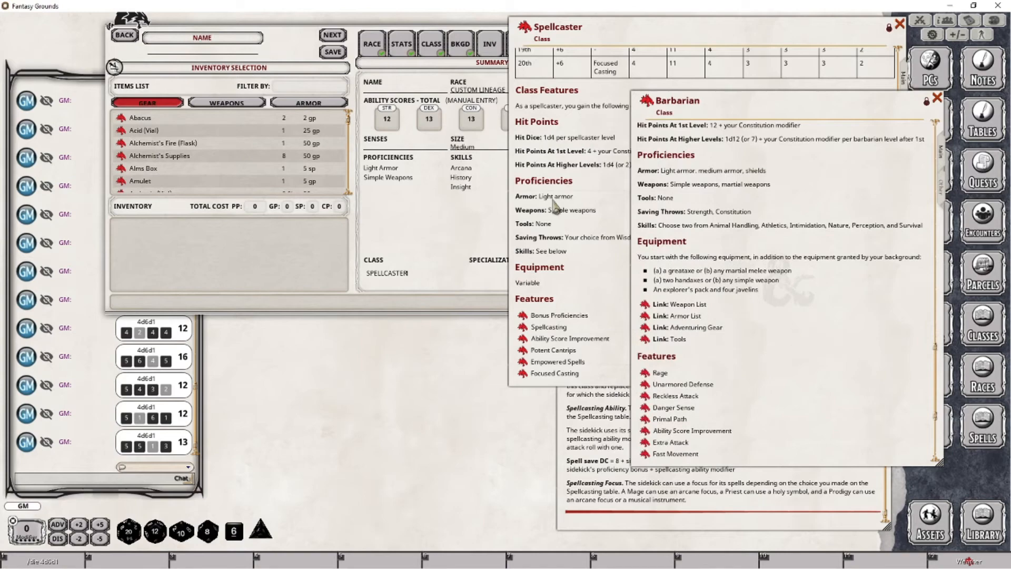
{"action": "left_click", "coordinate": [640, 304]}
{"action": "left_click_drag", "start_coordinate": [655, 205], "coordinate": [577, 260]}
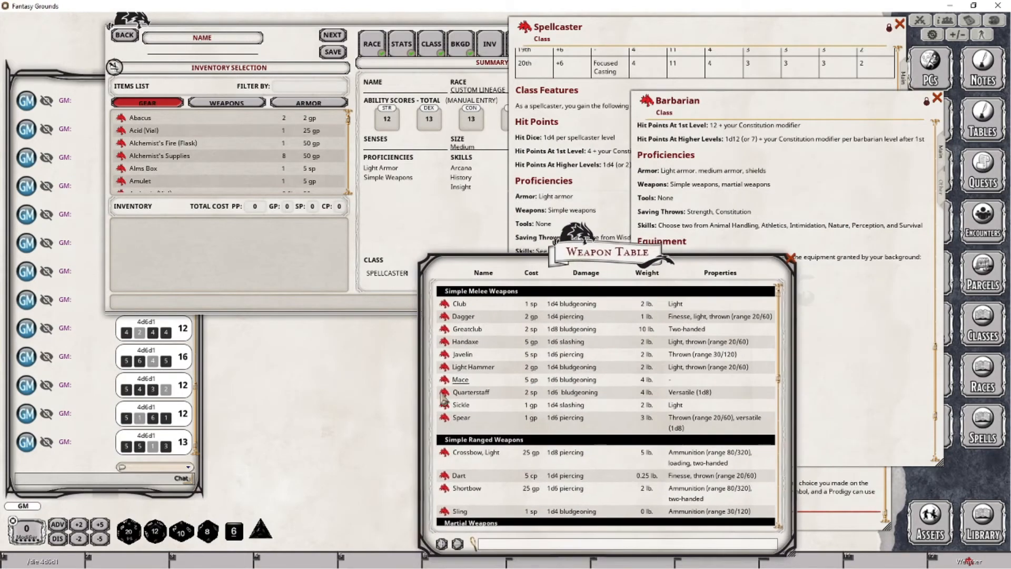
Add a Quarterstaff from the Weapon Table to the character's inventory, closing the Barbarian record and the table.
{"action": "left_click", "coordinate": [227, 103]}
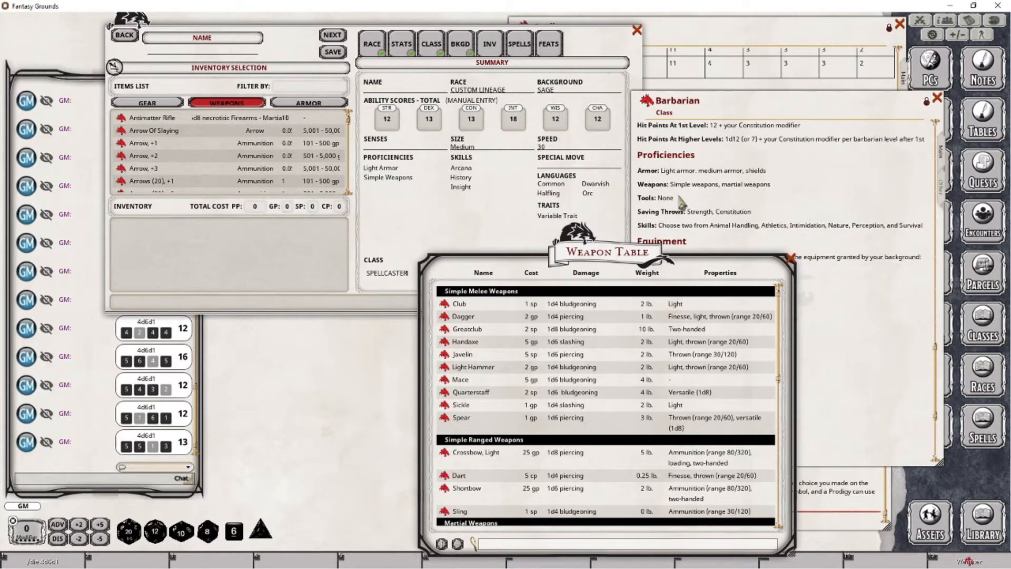
{"action": "left_click", "coordinate": [938, 98]}
{"action": "left_click", "coordinate": [716, 168]}
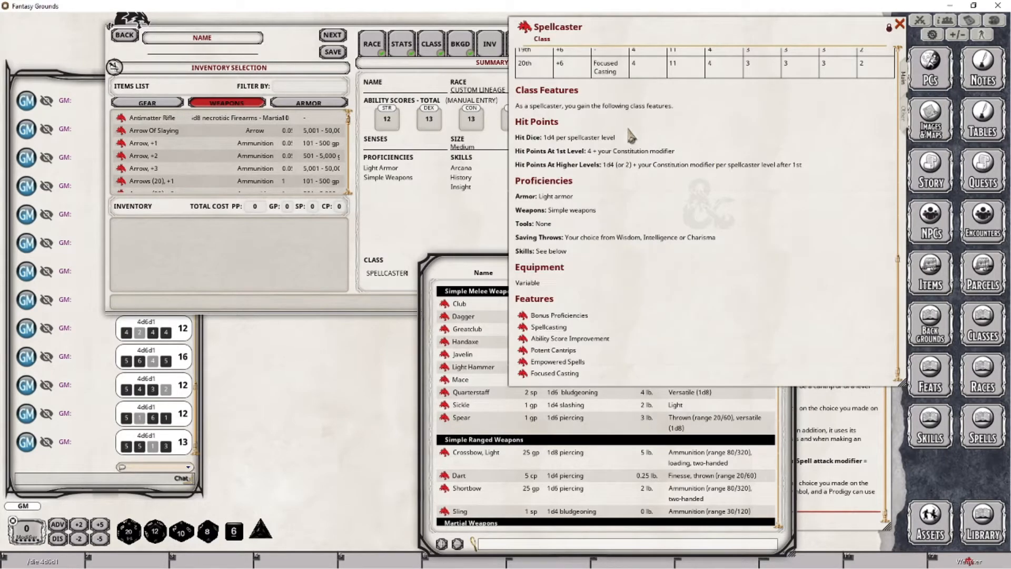
{"action": "left_click", "coordinate": [481, 291]}
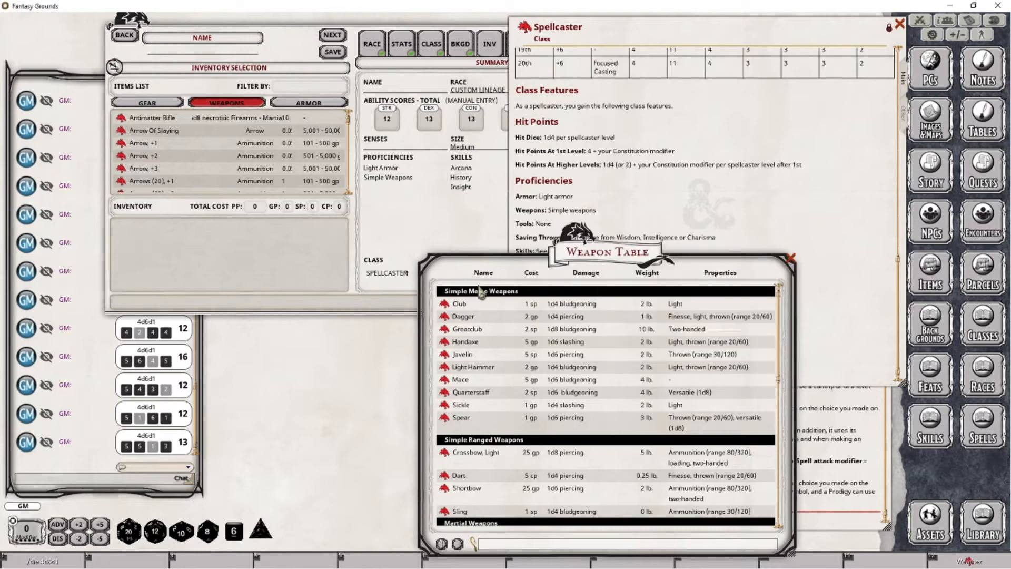
{"action": "left_click_drag", "start_coordinate": [445, 394], "coordinate": [210, 250]}
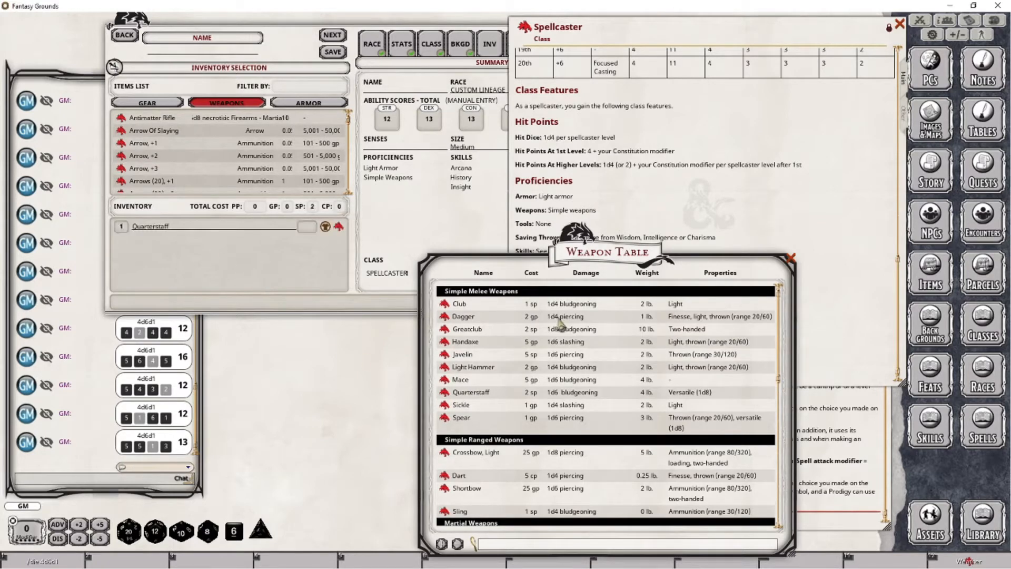
{"action": "key", "text": "Escape"}
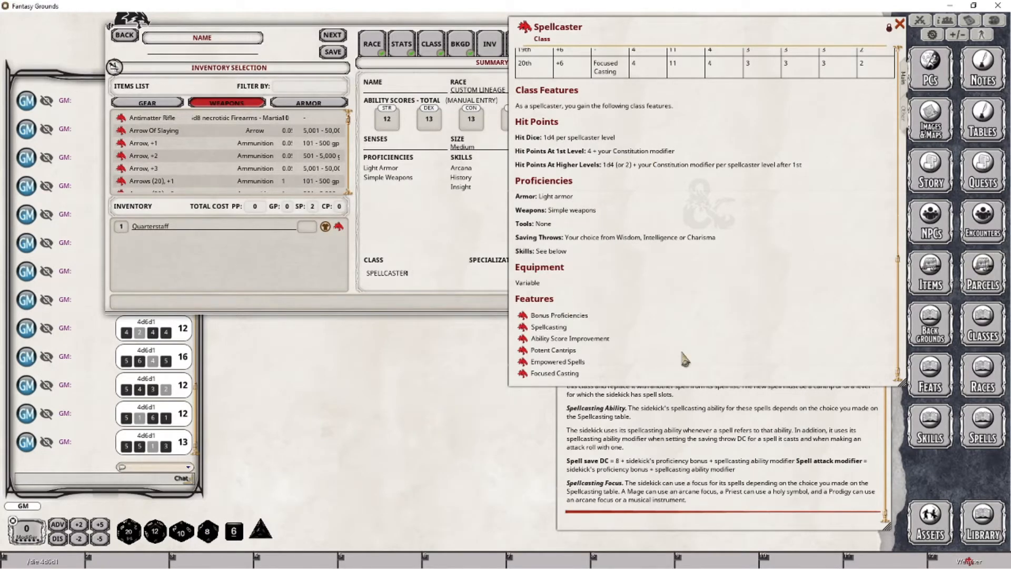
Open the Armor Table through the Player's Handbook Barbarian class's equipment links and move it clear of the wizard's inventory.
{"action": "left_click", "coordinate": [993, 330]}
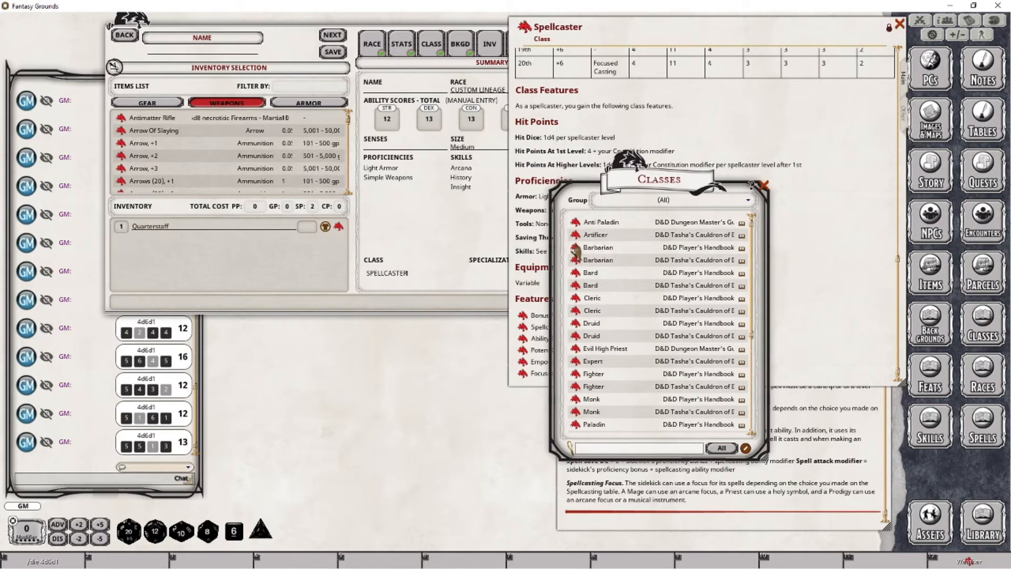
{"action": "left_click", "coordinate": [576, 247]}
{"action": "scroll", "coordinate": [787, 356], "scroll_direction": "down", "scroll_amount": 5}
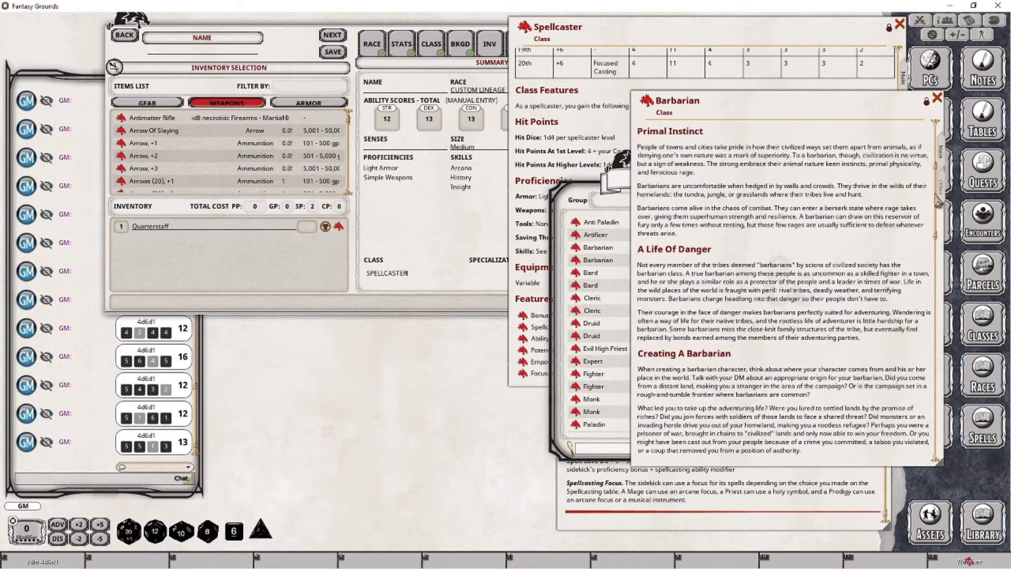
{"action": "scroll", "coordinate": [680, 274], "scroll_direction": "down", "scroll_amount": 15}
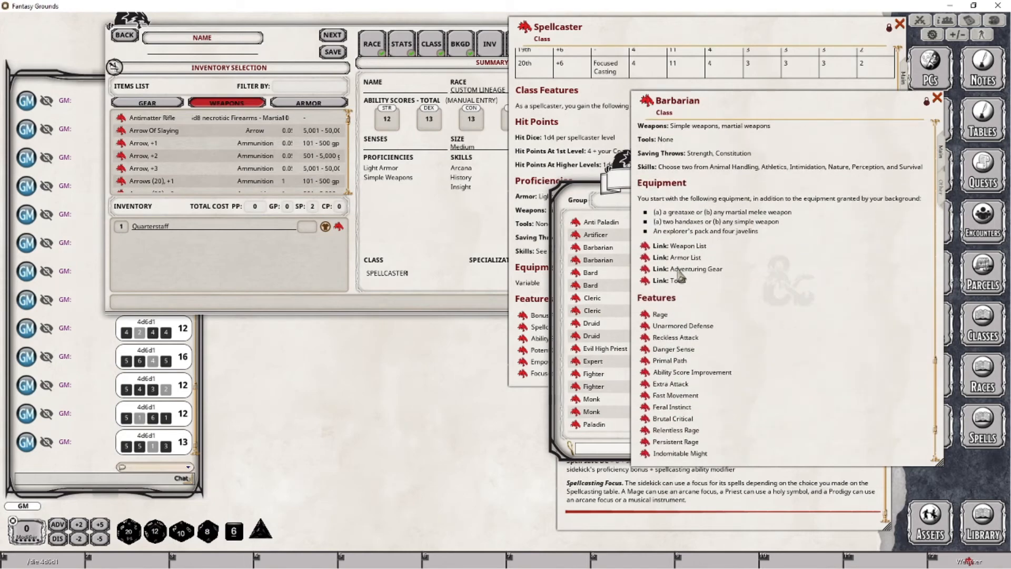
{"action": "left_click", "coordinate": [645, 257]}
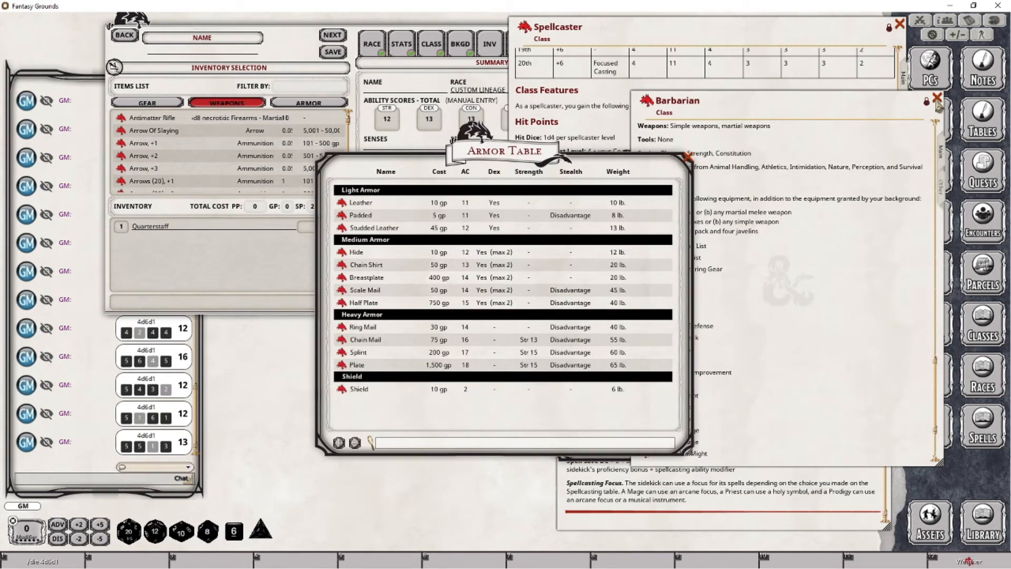
{"action": "left_click", "coordinate": [937, 98]}
{"action": "left_click_drag", "start_coordinate": [502, 161], "coordinate": [642, 242]}
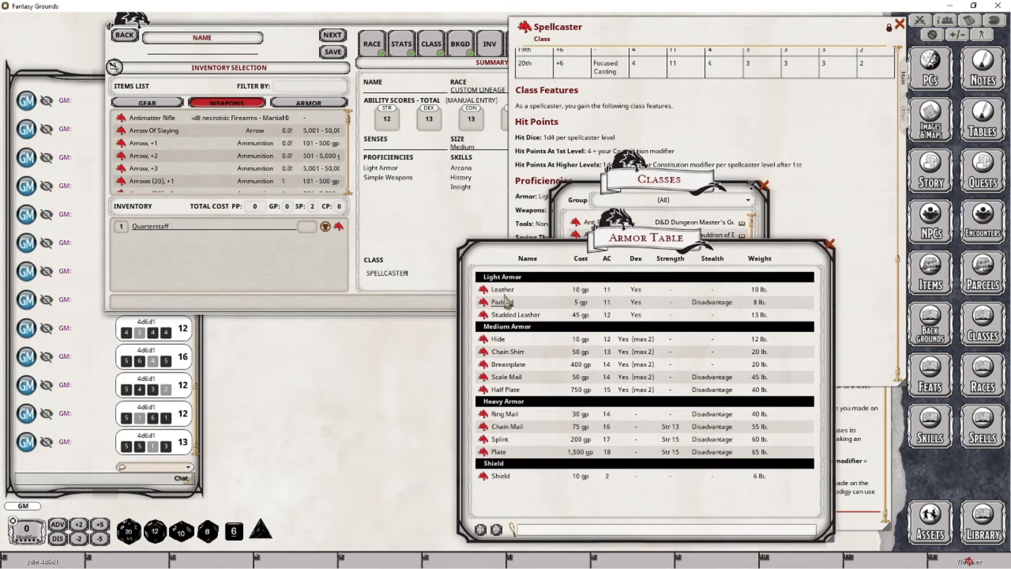
Add Leather armor to the character's inventory, and close the Armor Table and the Classes list.
{"action": "left_click_drag", "start_coordinate": [484, 290], "coordinate": [167, 264]}
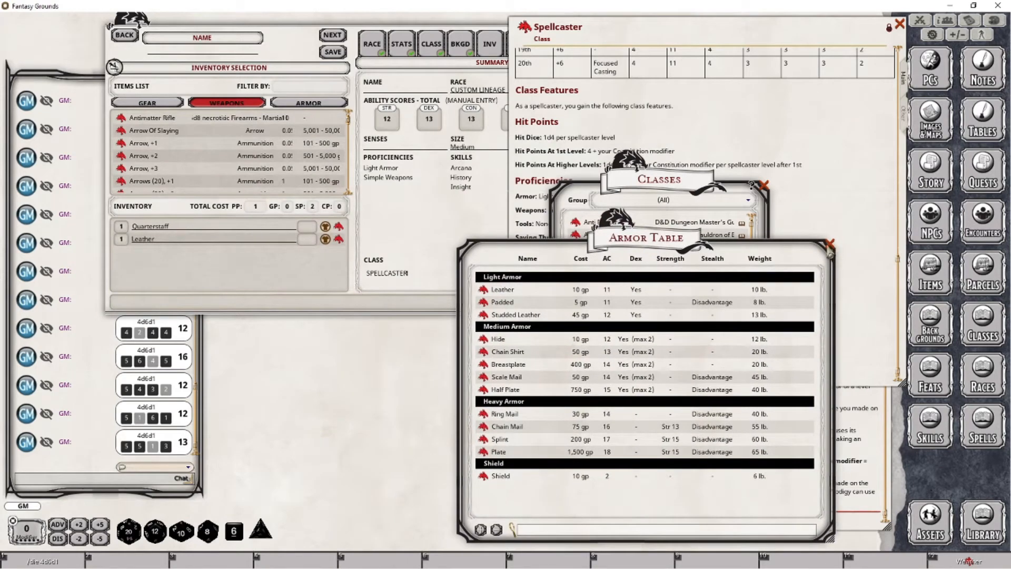
{"action": "left_click", "coordinate": [830, 243]}
{"action": "left_click", "coordinate": [764, 186]}
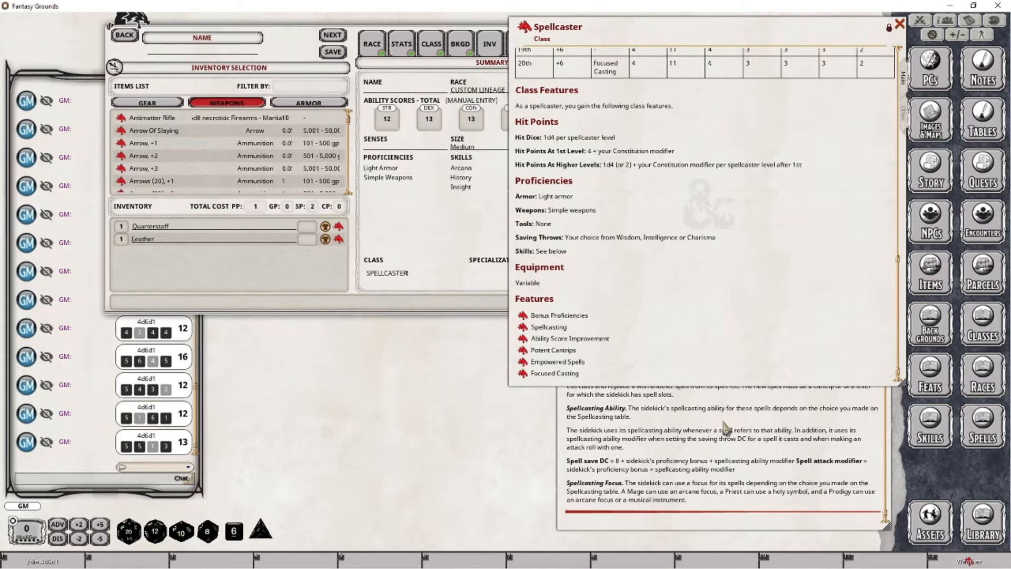
Read the Spellcaster's Bonus Proficiencies feature for its saving throw and skill choices, and close it.
{"action": "left_click", "coordinate": [527, 319]}
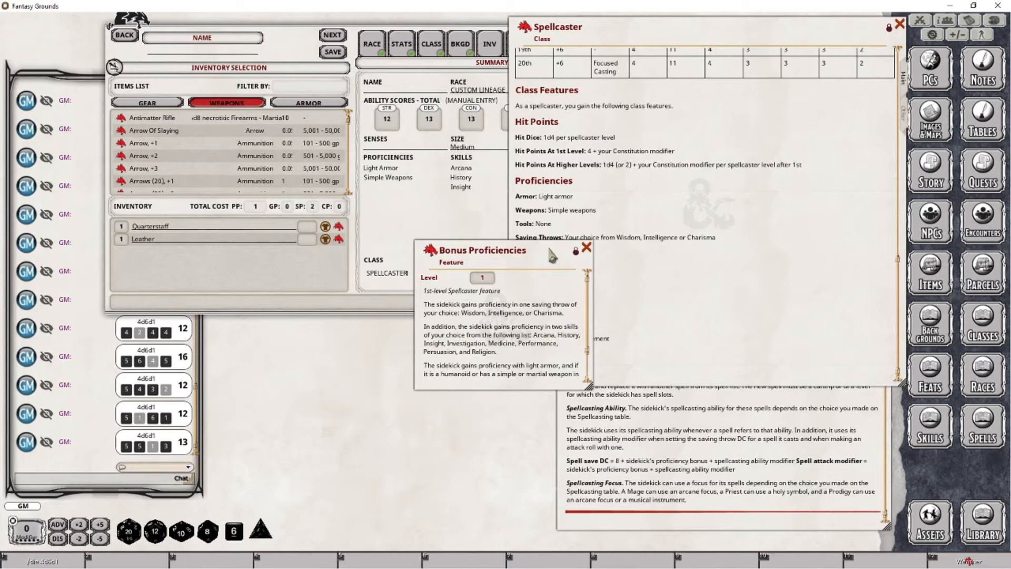
{"action": "left_click_drag", "start_coordinate": [551, 256], "coordinate": [449, 360]}
{"action": "left_click", "coordinate": [475, 356]}
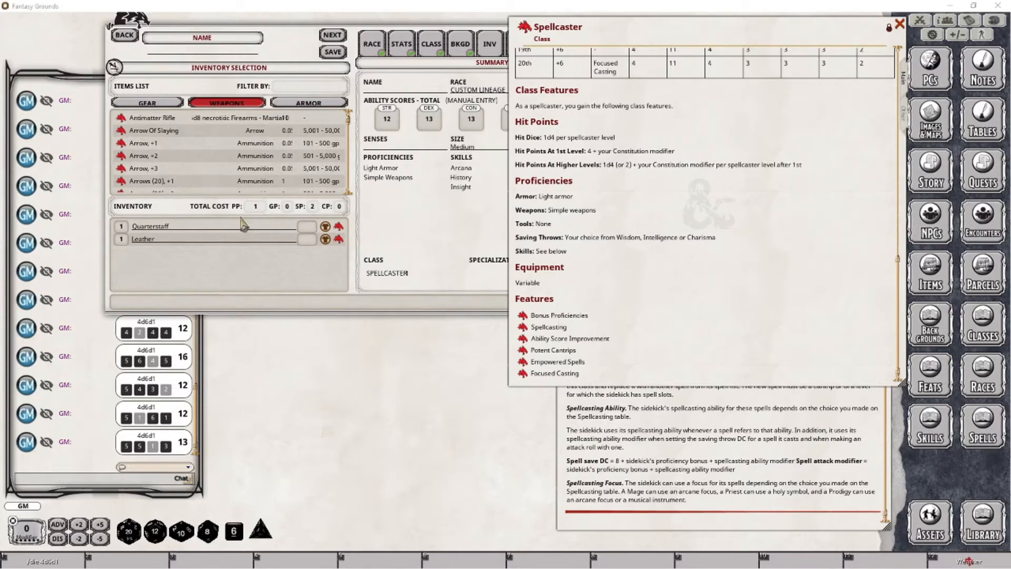
Filter the gear items by "pack" and add Backpack (Empty) to the inventory.
{"action": "left_click", "coordinate": [289, 88]}
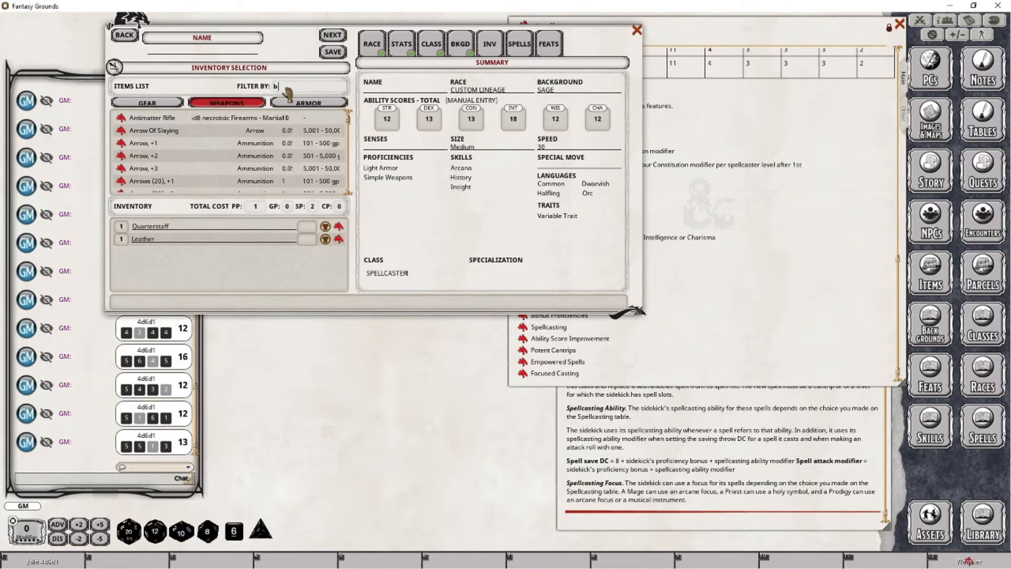
{"action": "left_click", "coordinate": [161, 104]}
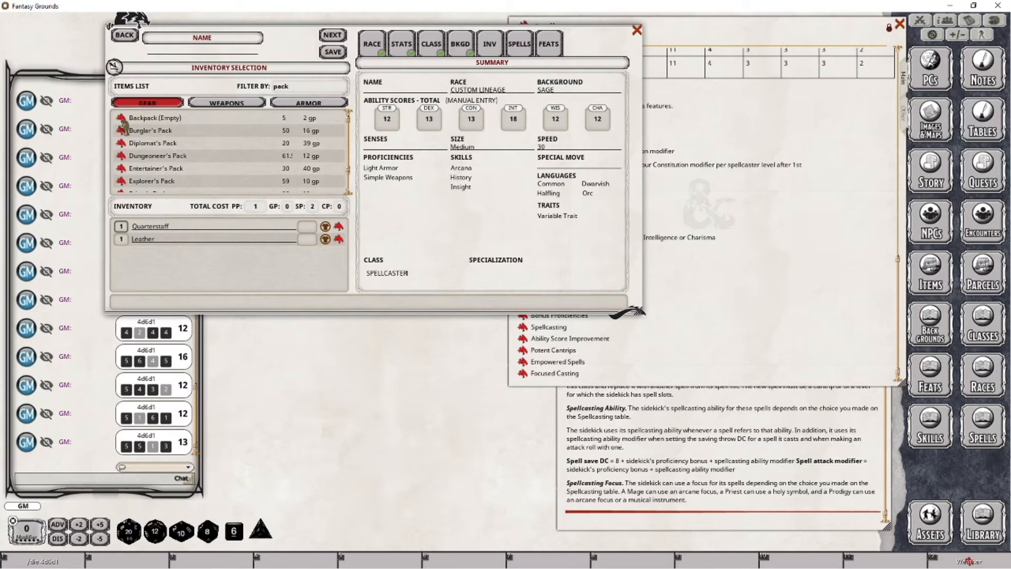
{"action": "left_click_drag", "start_coordinate": [122, 124], "coordinate": [145, 269]}
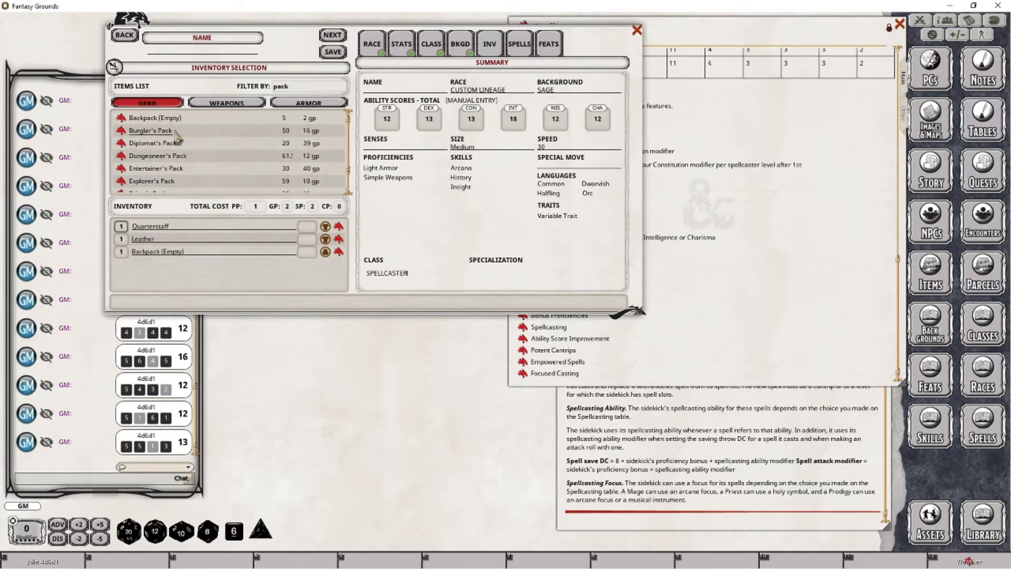
Reopen the Spellcaster's Bonus Proficiencies feature and read its armor and weapon proficiency rules.
{"action": "left_click", "coordinate": [746, 291]}
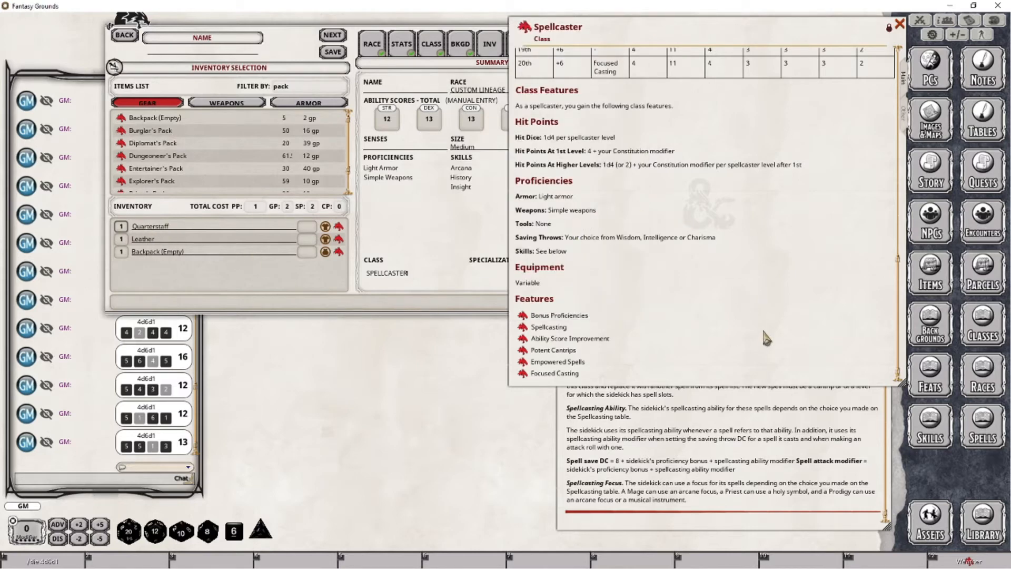
{"action": "left_click", "coordinate": [520, 317]}
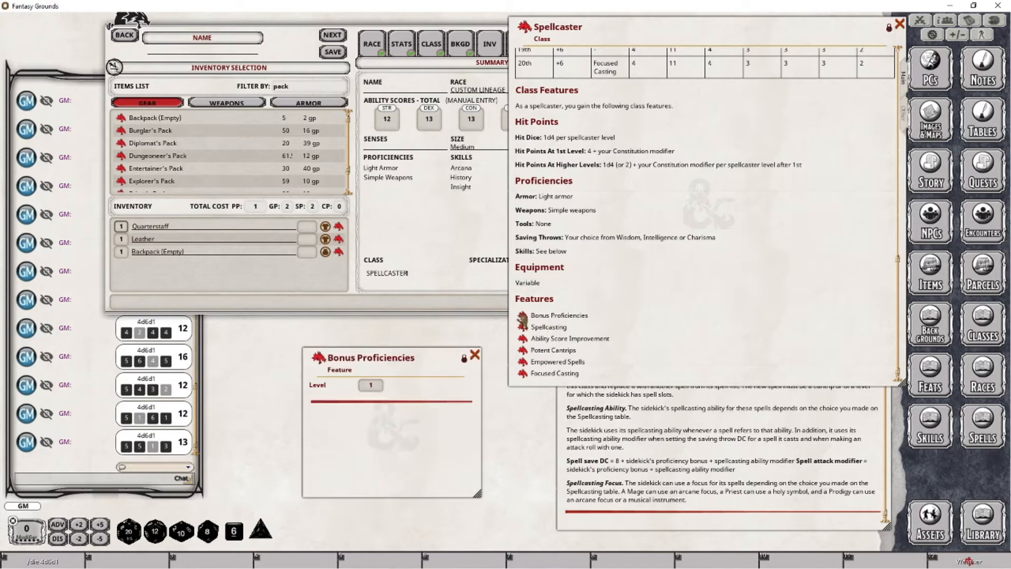
{"action": "scroll", "coordinate": [442, 454], "scroll_direction": "down", "scroll_amount": 3}
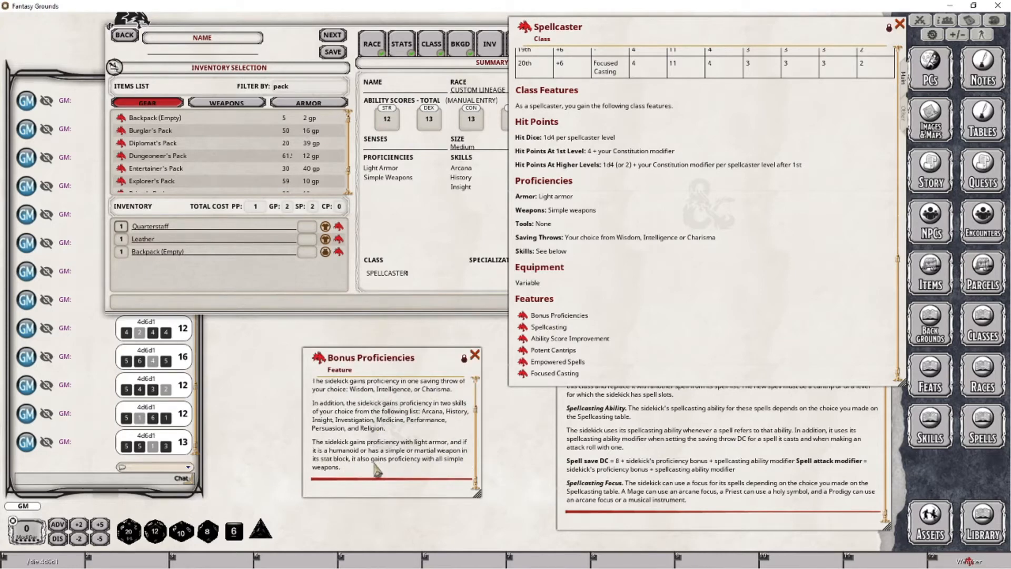
Close the Bonus Proficiencies feature, open the Sage background below the wizard and read its starting equipment.
{"action": "left_click", "coordinate": [475, 354]}
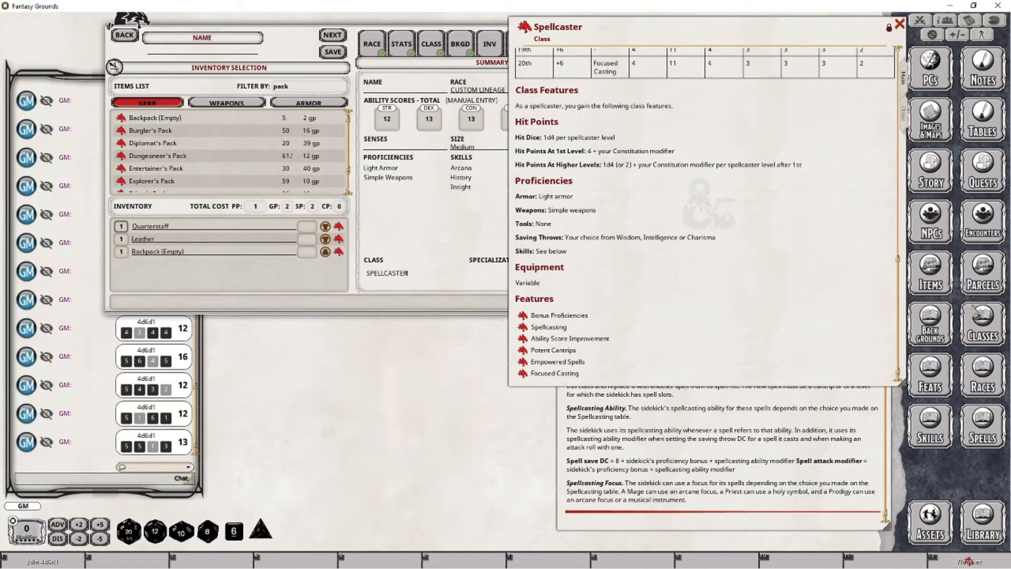
{"action": "left_click", "coordinate": [930, 324]}
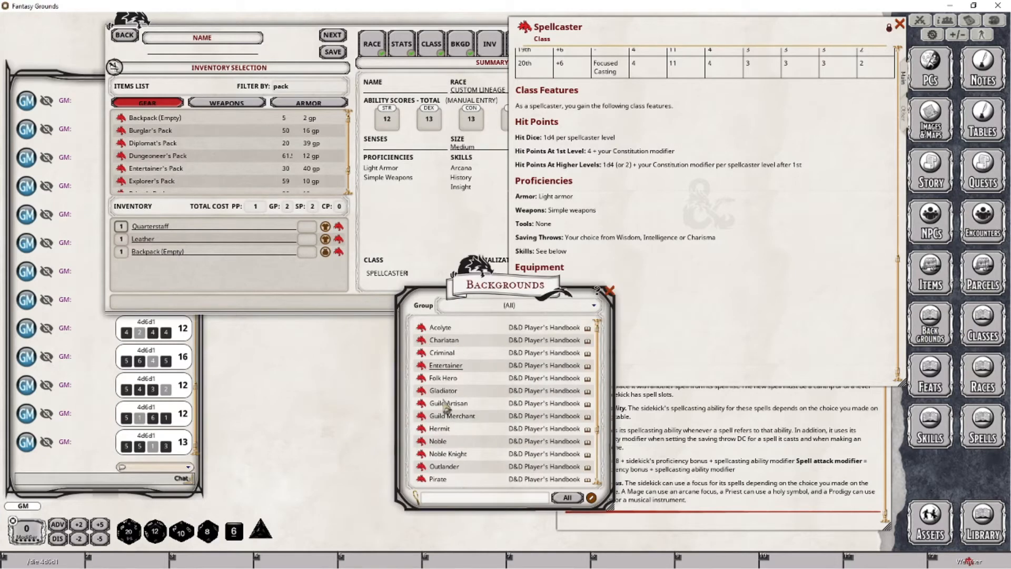
{"action": "scroll", "coordinate": [429, 453], "scroll_direction": "down", "scroll_amount": 5}
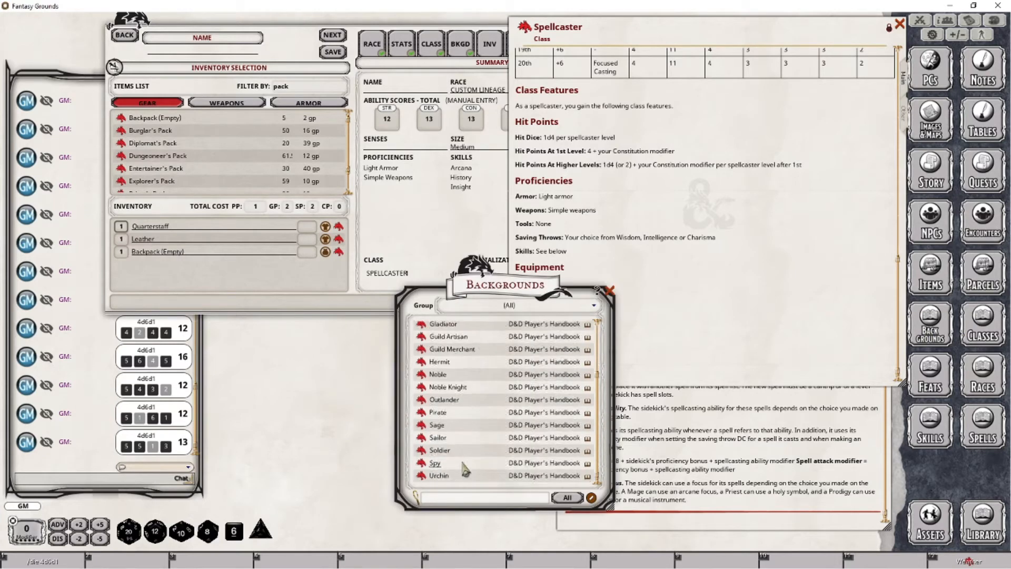
{"action": "left_click", "coordinate": [421, 425]}
{"action": "left_click", "coordinate": [610, 292]}
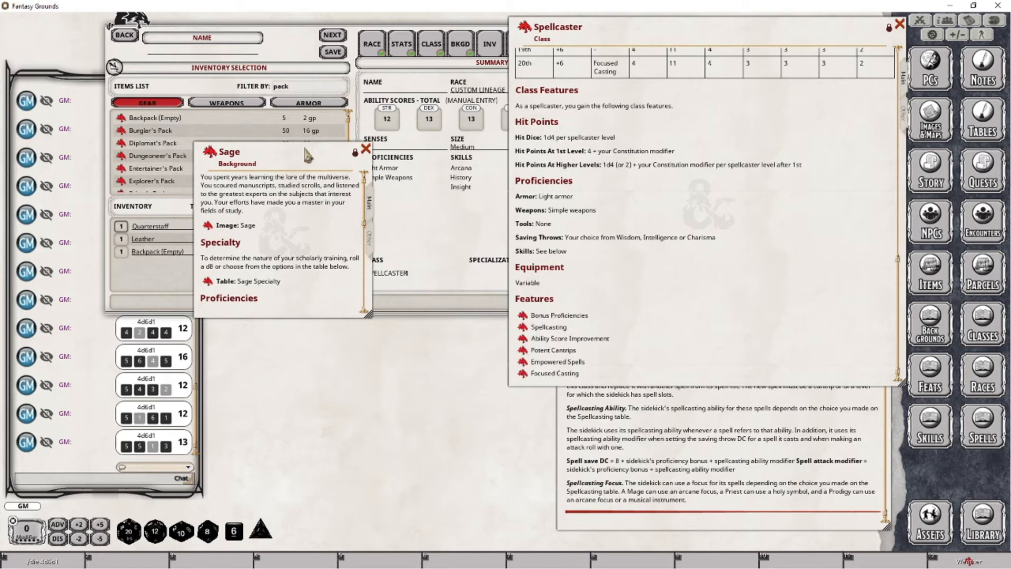
{"action": "left_click_drag", "start_coordinate": [303, 146], "coordinate": [335, 327]}
{"action": "scroll", "coordinate": [325, 430], "scroll_direction": "down", "scroll_amount": 3}
{"action": "scroll", "coordinate": [329, 435], "scroll_direction": "down", "scroll_amount": 3}
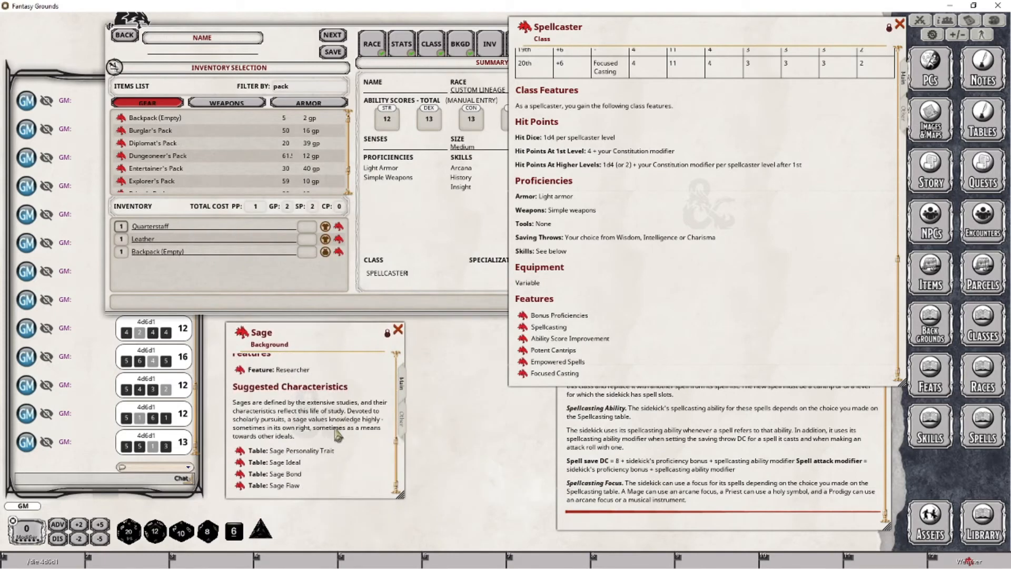
{"action": "scroll", "coordinate": [338, 432], "scroll_direction": "up", "scroll_amount": 3}
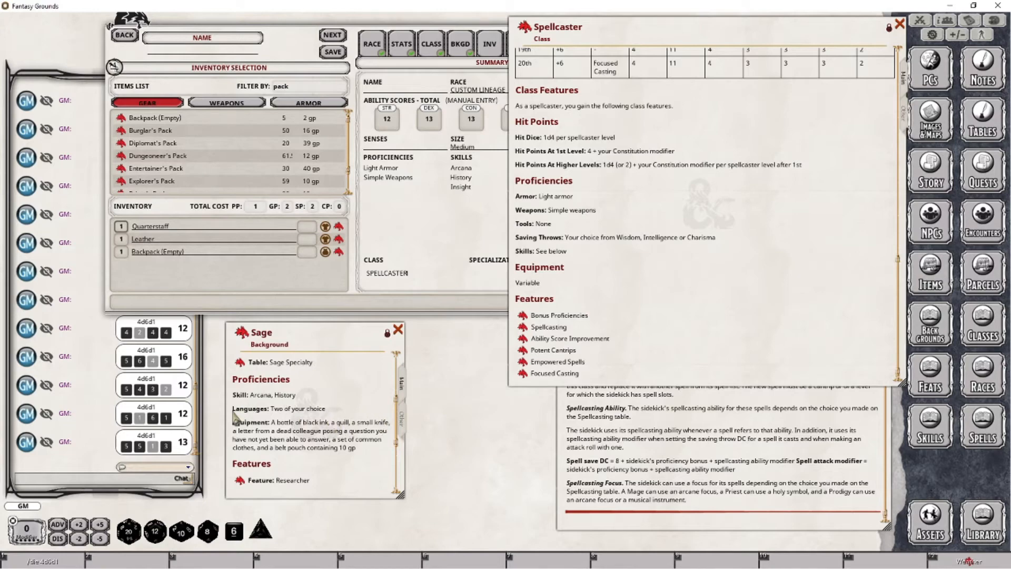
Open the Adventuring Gear Table through the Barbarian class's equipment links, closing the Classes list.
{"action": "left_click", "coordinate": [983, 329]}
{"action": "left_click", "coordinate": [593, 247]}
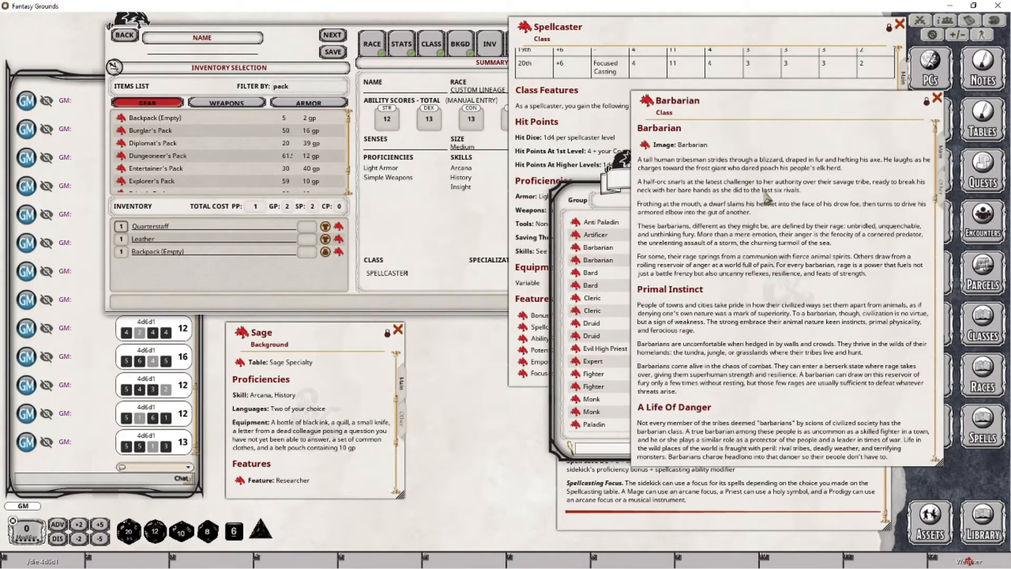
{"action": "left_click", "coordinate": [612, 187]}
{"action": "left_click", "coordinate": [763, 182]}
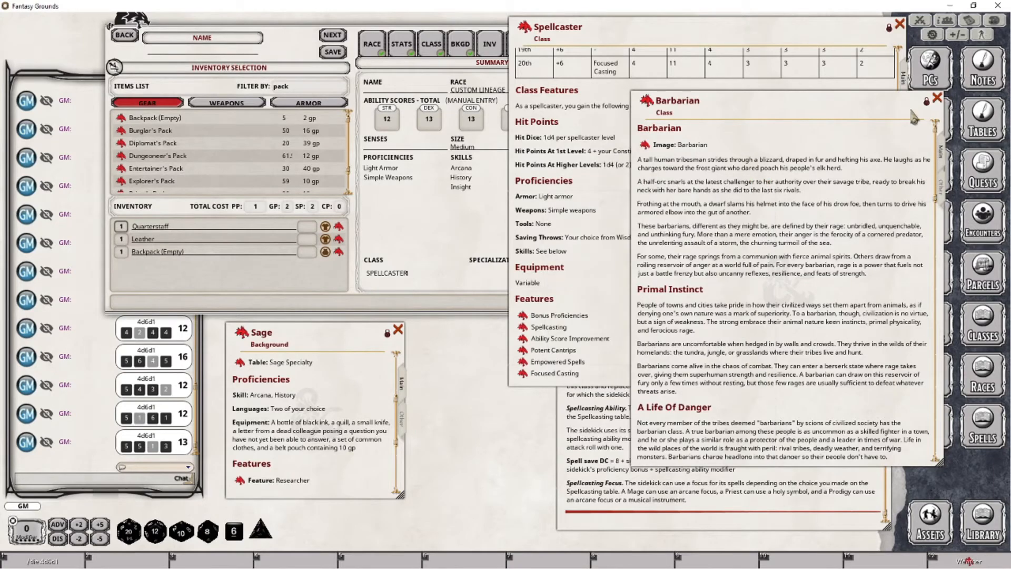
{"action": "scroll", "coordinate": [926, 325], "scroll_direction": "down", "scroll_amount": 10}
{"action": "scroll", "coordinate": [926, 325], "scroll_direction": "down", "scroll_amount": 5}
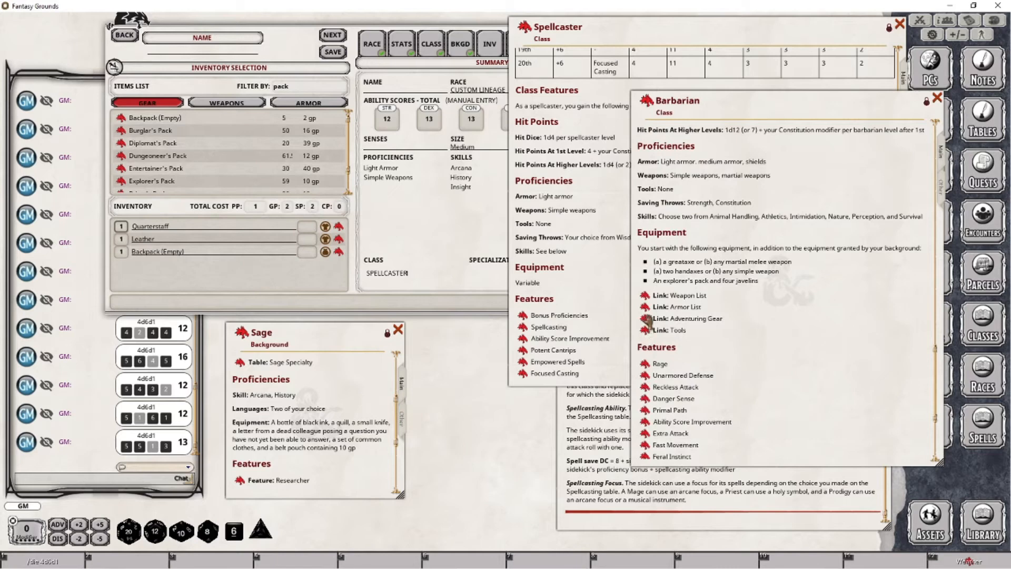
{"action": "left_click", "coordinate": [646, 319]}
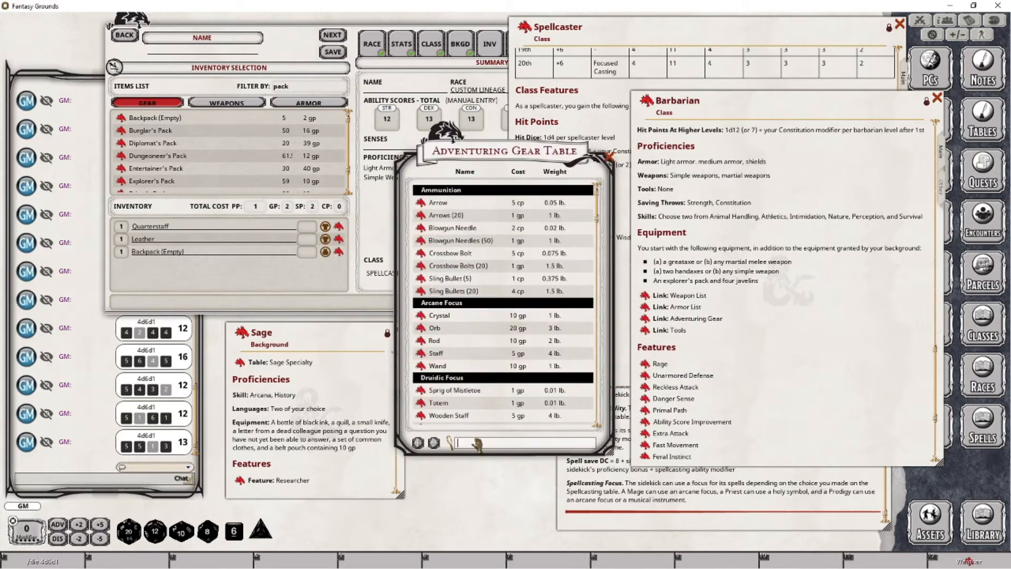
Filter the Adventuring Gear Table by "ink" and add Ink (1-ounce Bottle) and Ink Pen to the inventory.
{"action": "type", "text": "ink"}
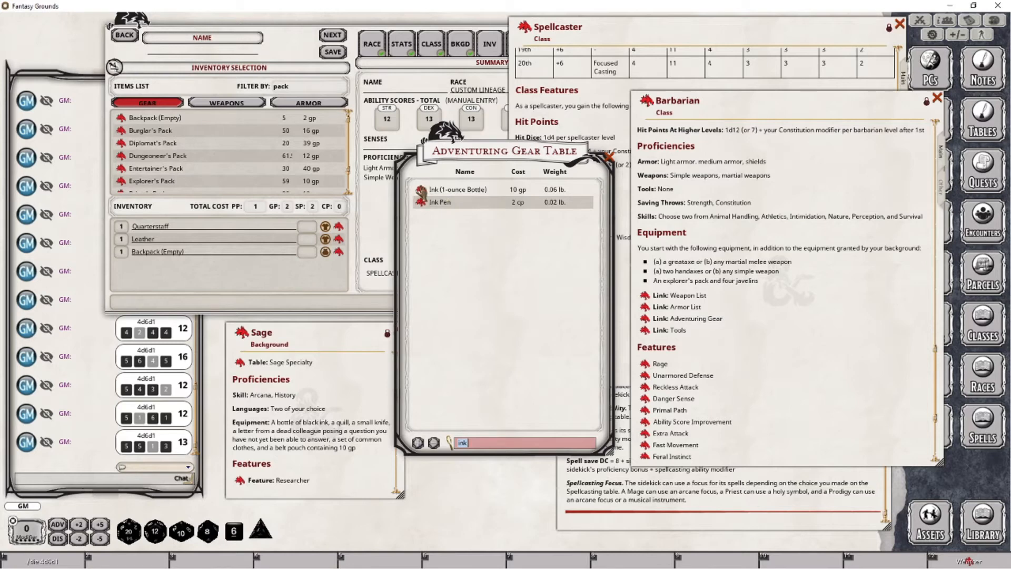
{"action": "left_click_drag", "start_coordinate": [421, 194], "coordinate": [205, 272]}
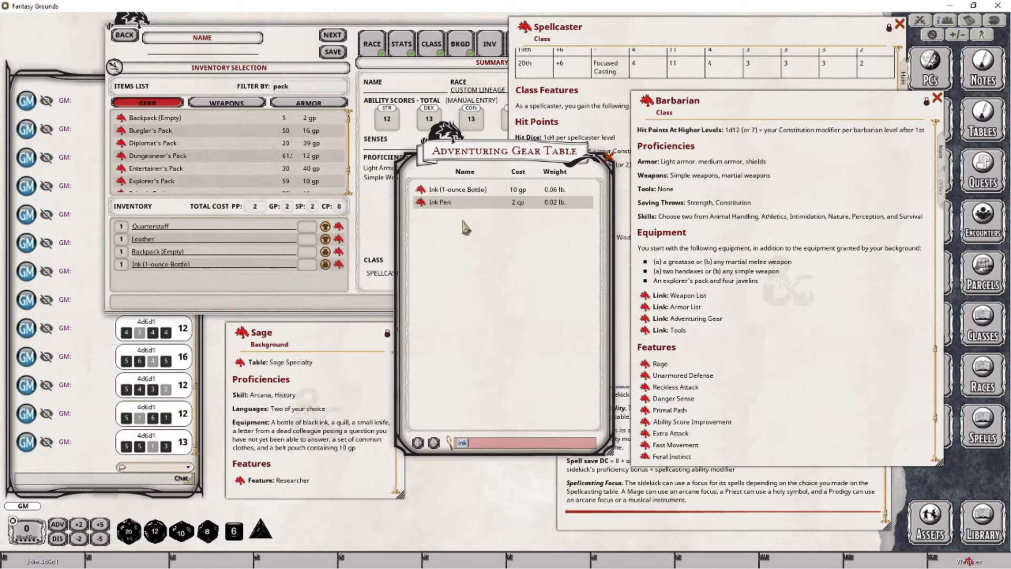
{"action": "left_click_drag", "start_coordinate": [421, 202], "coordinate": [228, 287]}
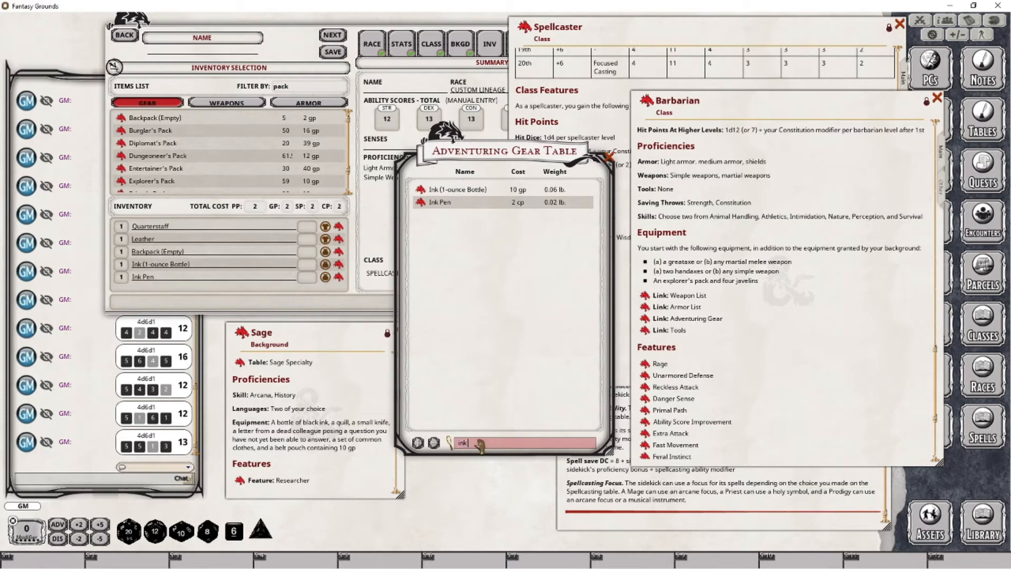
Find Knife (Small) and Parchment (One Sheet) in the Adventuring Gear Table and add both to the inventory.
{"action": "key", "text": "BackSpace"}
{"action": "key", "text": "BackSpace"}
{"action": "key", "text": "BackSpace"}
{"action": "type", "text": "knif"}
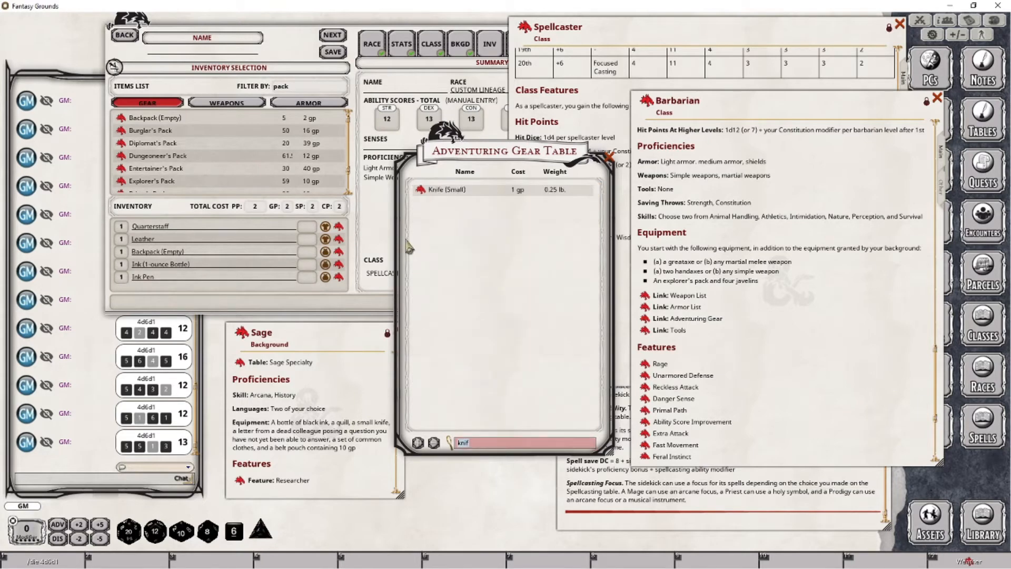
{"action": "left_click_drag", "start_coordinate": [280, 266], "coordinate": [225, 269]}
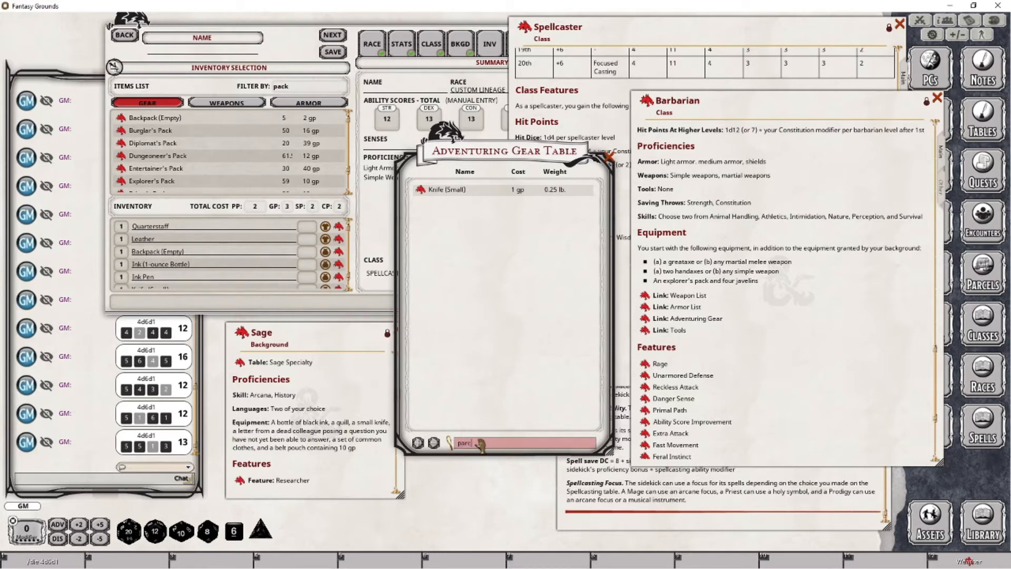
{"action": "key", "text": "Return"}
{"action": "left_click_drag", "start_coordinate": [420, 191], "coordinate": [232, 261]}
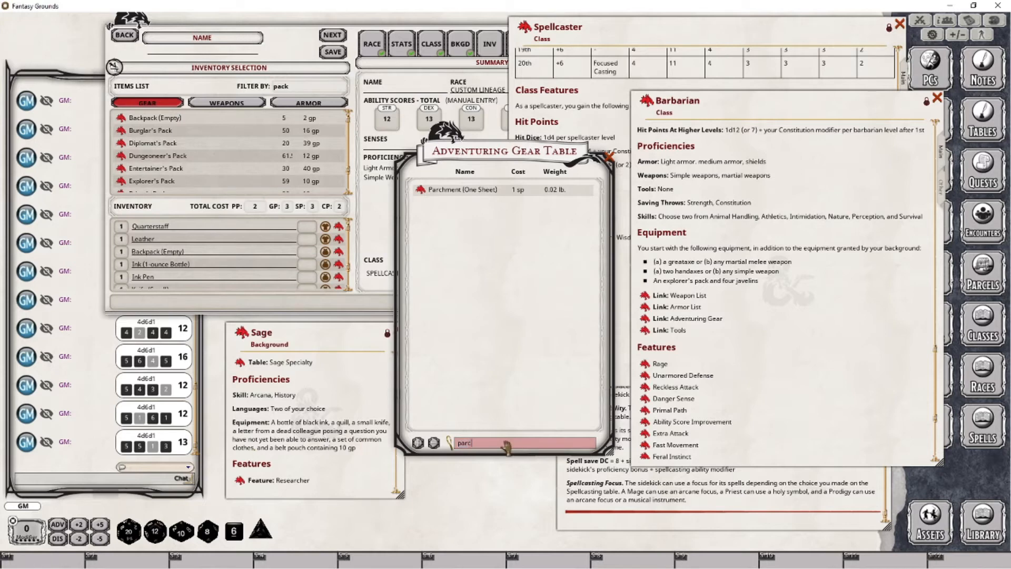
Filter the gear table by "comm" and add Clothes, Common to the inventory.
{"action": "key", "text": "BackSpace"}
{"action": "key", "text": "BackSpace"}
{"action": "key", "text": "BackSpace"}
{"action": "key", "text": "BackSpace"}
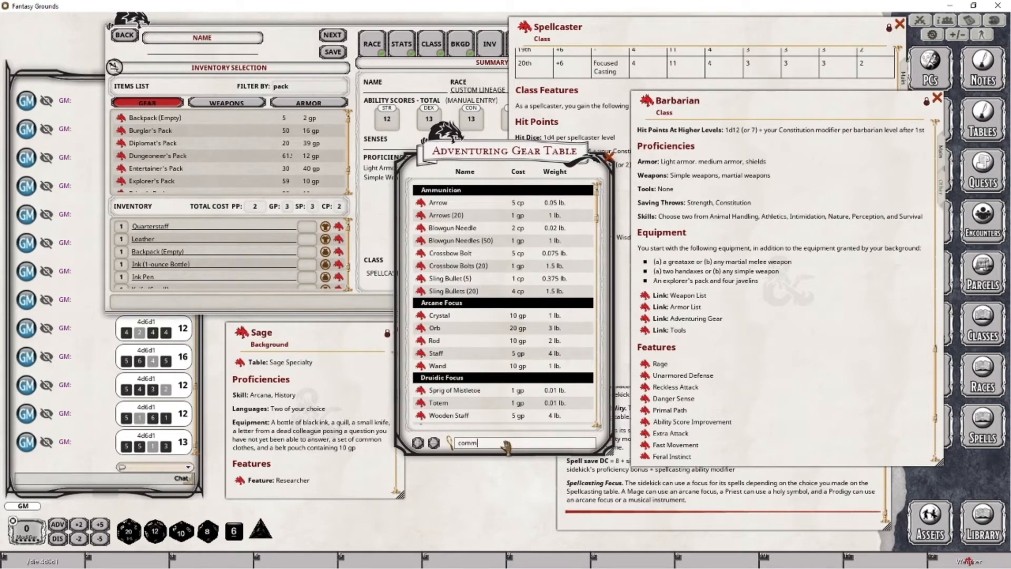
{"action": "left_click_drag", "start_coordinate": [424, 190], "coordinate": [261, 251]}
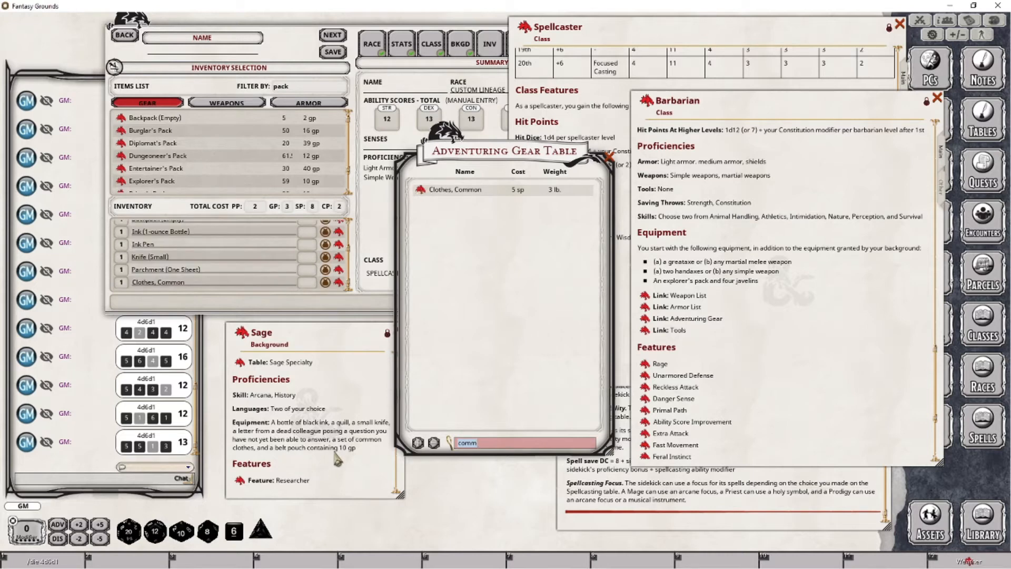
Filter the gear table by "pouch", add the plain Pouch to the inventory and close the table.
{"action": "key", "text": "BackSpace"}
{"action": "key", "text": "BackSpace"}
{"action": "key", "text": "BackSpace"}
{"action": "key", "text": "BackSpace"}
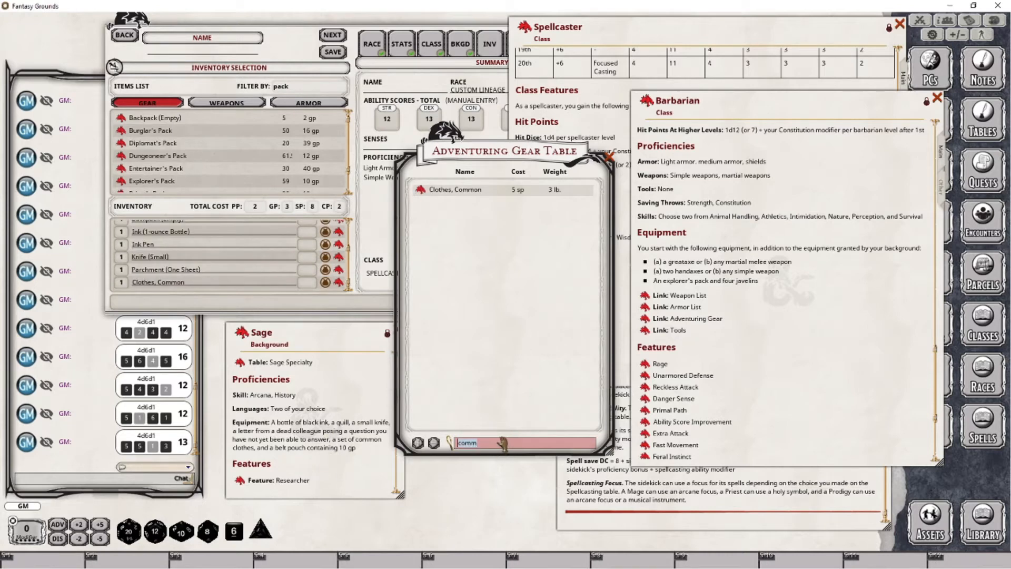
{"action": "type", "text": "pouch"}
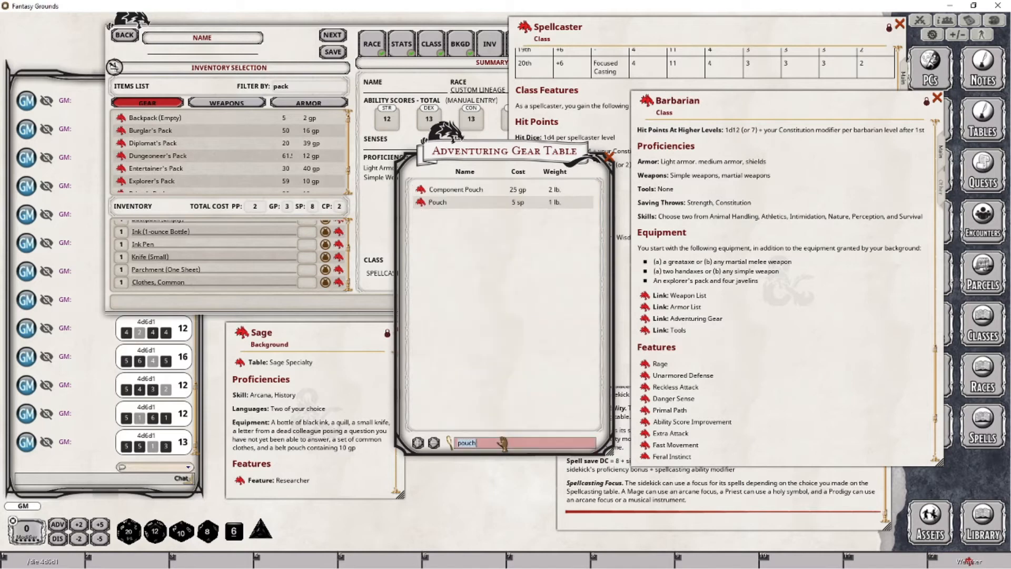
{"action": "left_click_drag", "start_coordinate": [424, 210], "coordinate": [227, 266]}
{"action": "left_click", "coordinate": [610, 158]}
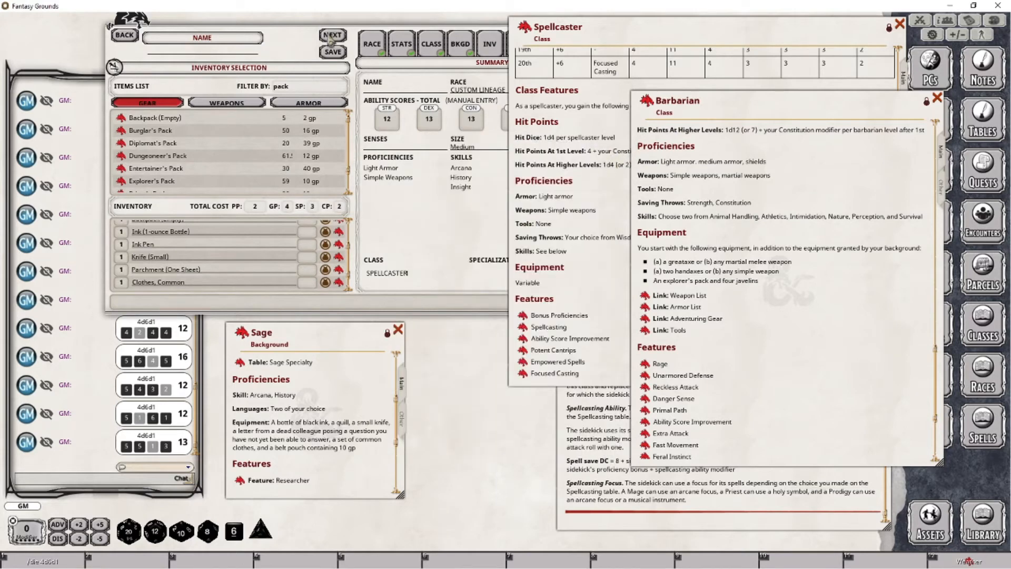
Name the character "The Spellcaster" and open the wizard's spell selection.
{"action": "left_click", "coordinate": [285, 42]}
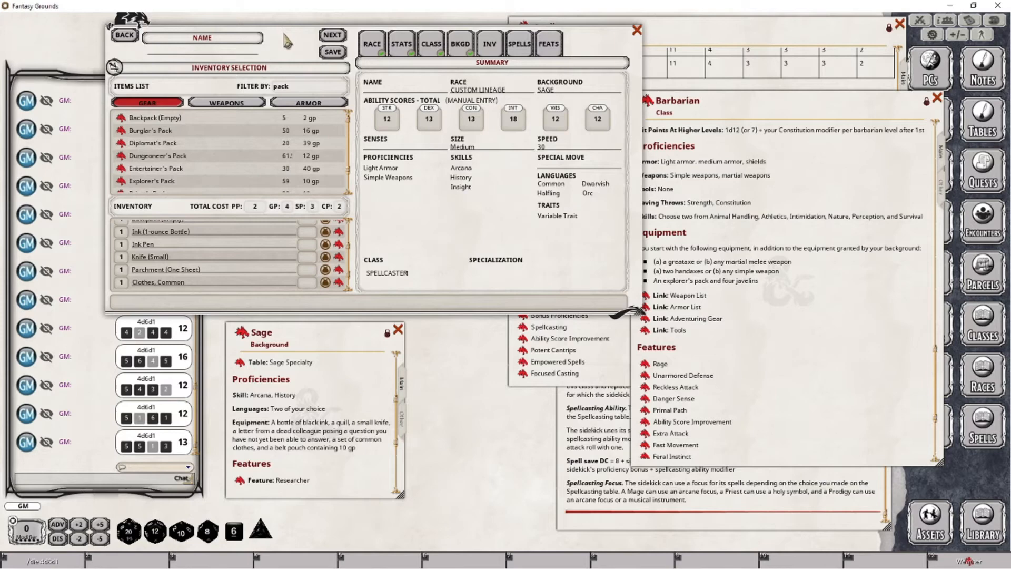
{"action": "left_click", "coordinate": [520, 43]}
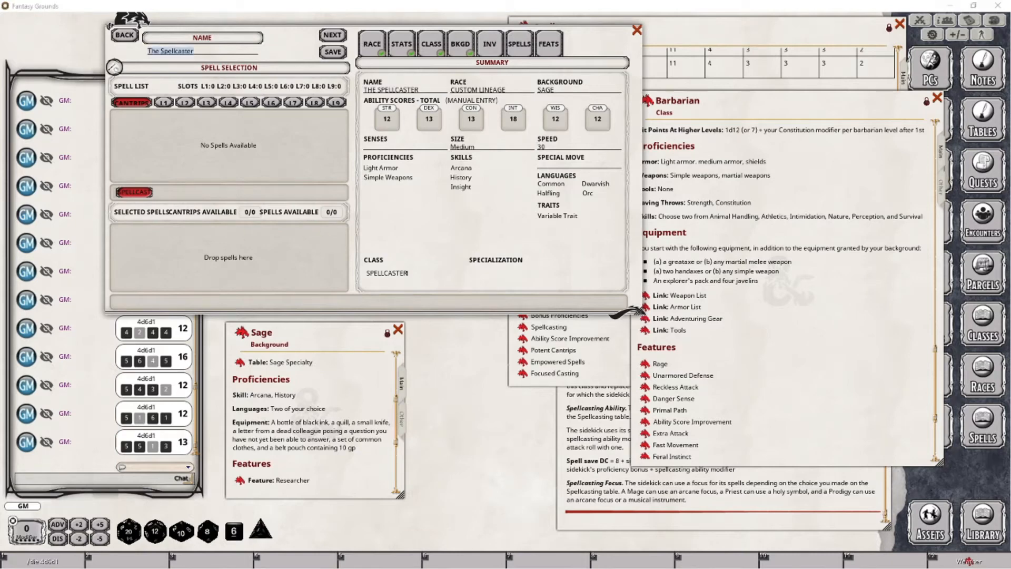
Choose War Caster as the character's racial feat.
{"action": "left_click", "coordinate": [548, 43]}
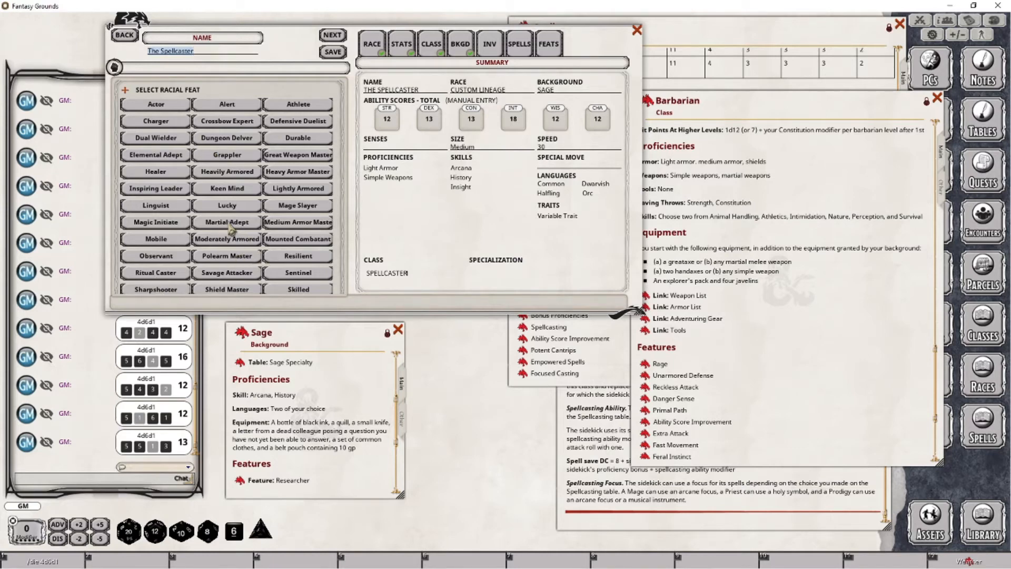
{"action": "scroll", "coordinate": [231, 230], "scroll_direction": "down", "scroll_amount": 3}
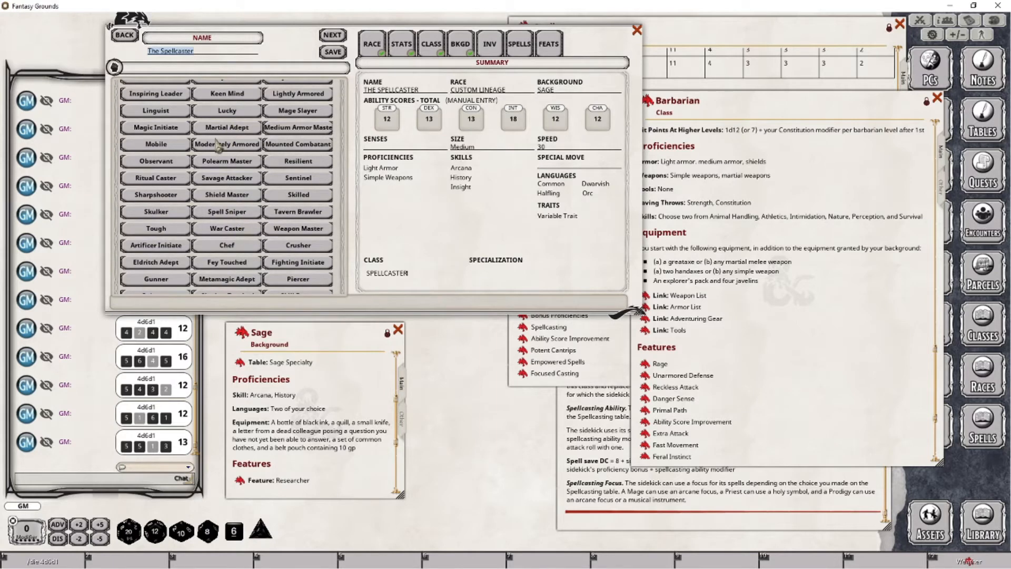
{"action": "scroll", "coordinate": [279, 211], "scroll_direction": "down", "scroll_amount": 1}
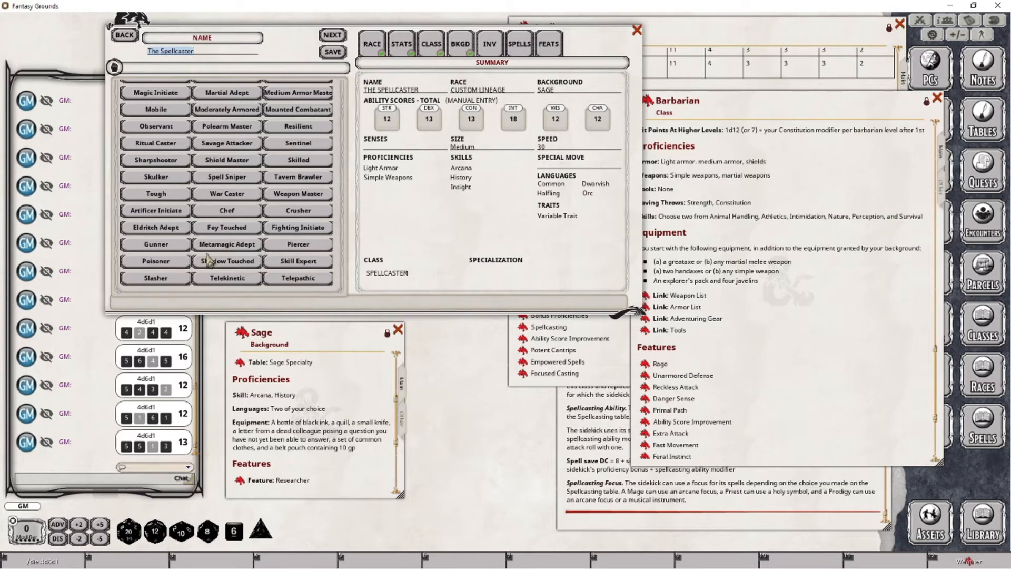
{"action": "scroll", "coordinate": [208, 259], "scroll_direction": "up", "scroll_amount": 1}
{"action": "scroll", "coordinate": [194, 221], "scroll_direction": "up", "scroll_amount": 1}
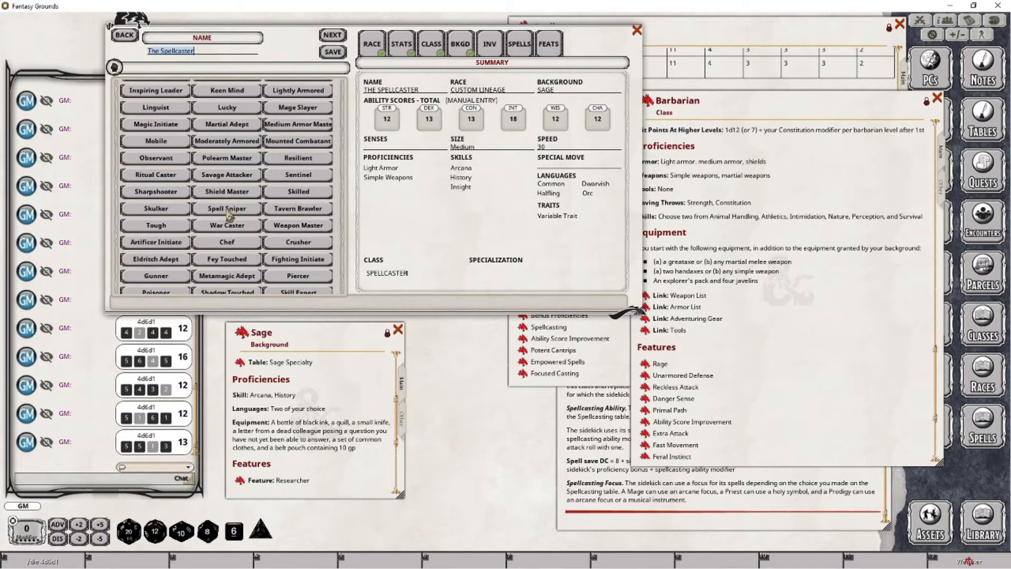
{"action": "left_click", "coordinate": [228, 210]}
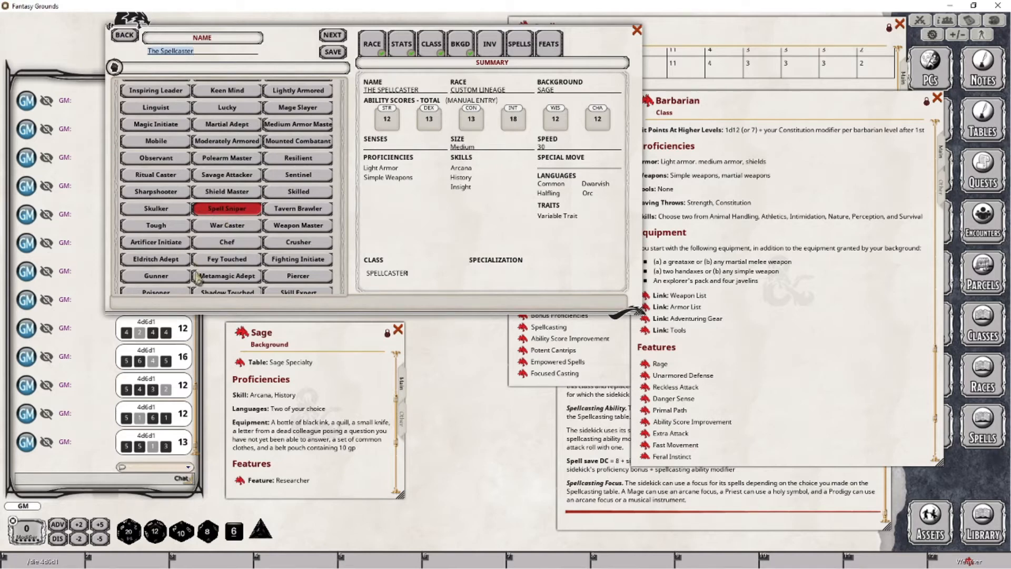
{"action": "left_click", "coordinate": [231, 227]}
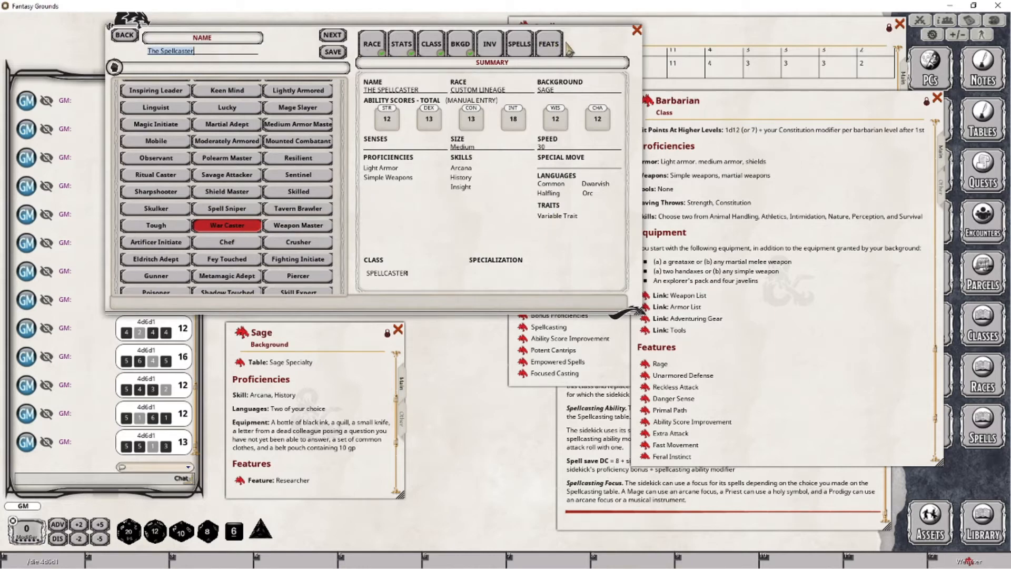
Save the character, move the Select Skills dialog clear of the sheet and show the sheet's skills list.
{"action": "left_click", "coordinate": [339, 60]}
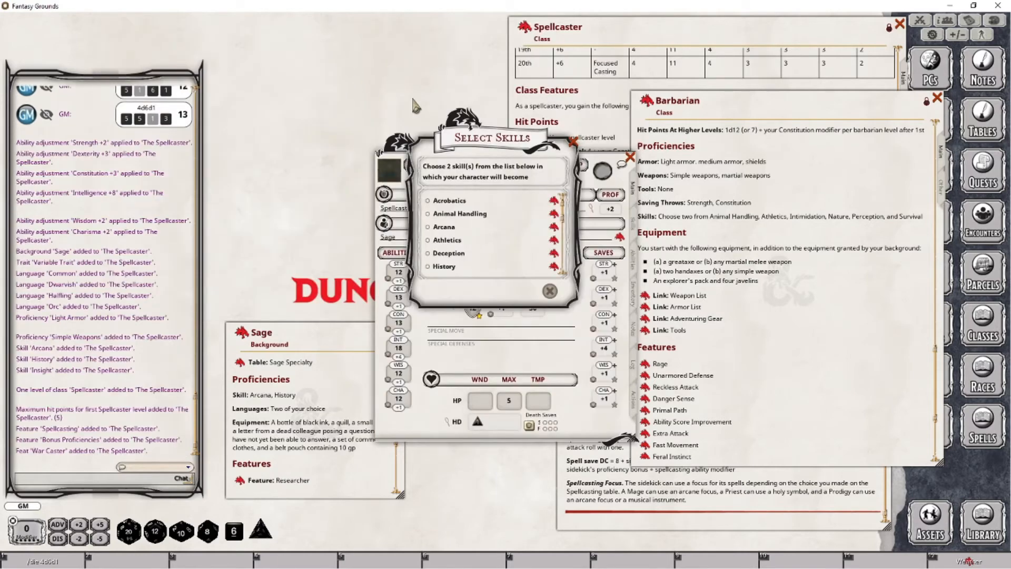
{"action": "left_click_drag", "start_coordinate": [486, 142], "coordinate": [278, 63]}
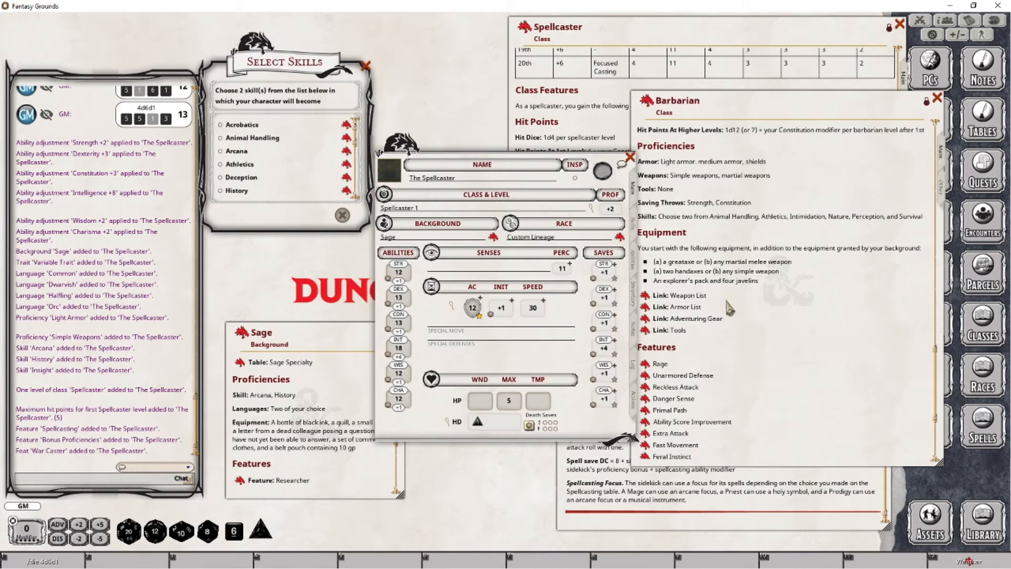
{"action": "left_click", "coordinate": [634, 223]}
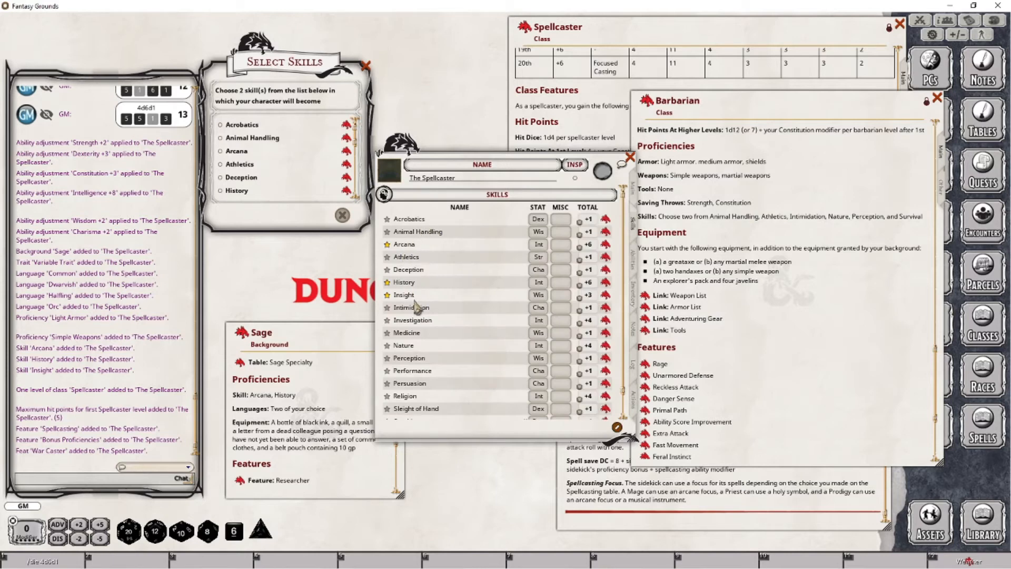
{"action": "scroll", "coordinate": [425, 397], "scroll_direction": "down", "scroll_amount": 2}
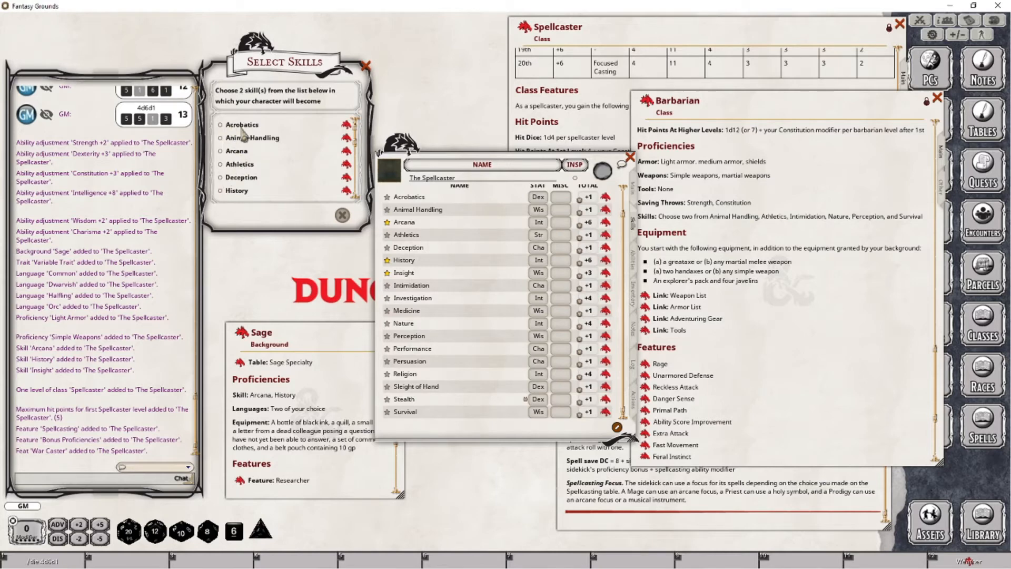
Choose Perception and Investigation as the two class skills and confirm the selection.
{"action": "scroll", "coordinate": [243, 151], "scroll_direction": "down", "scroll_amount": 4}
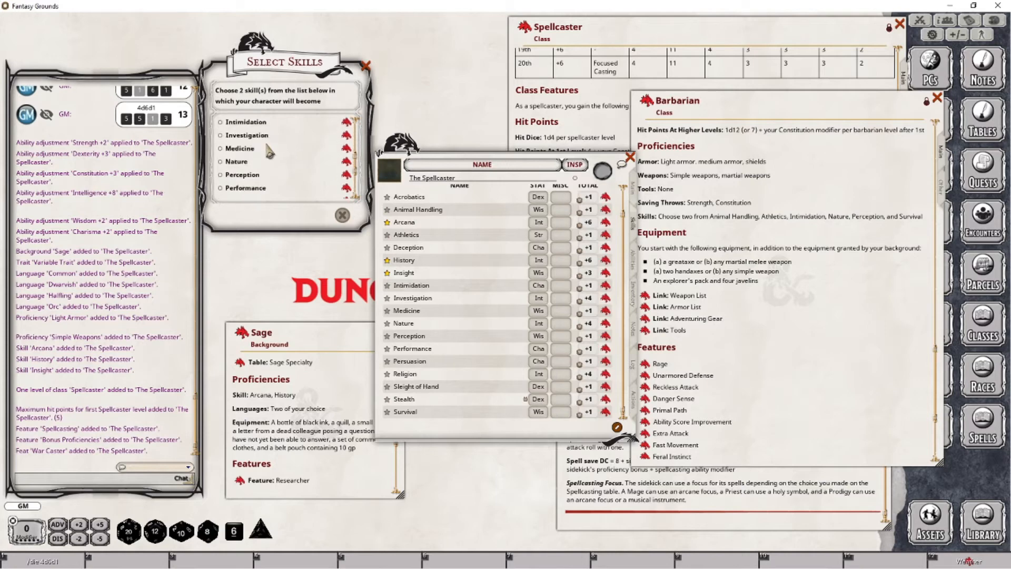
{"action": "left_click", "coordinate": [222, 177]}
{"action": "scroll", "coordinate": [268, 191], "scroll_direction": "up", "scroll_amount": 1}
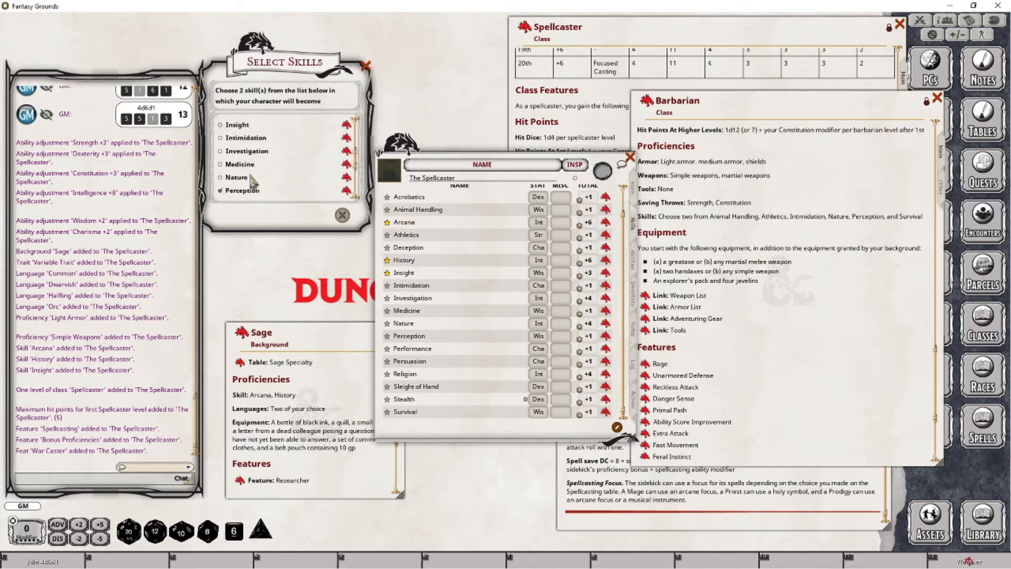
{"action": "left_click", "coordinate": [221, 151]}
{"action": "left_click", "coordinate": [325, 215]}
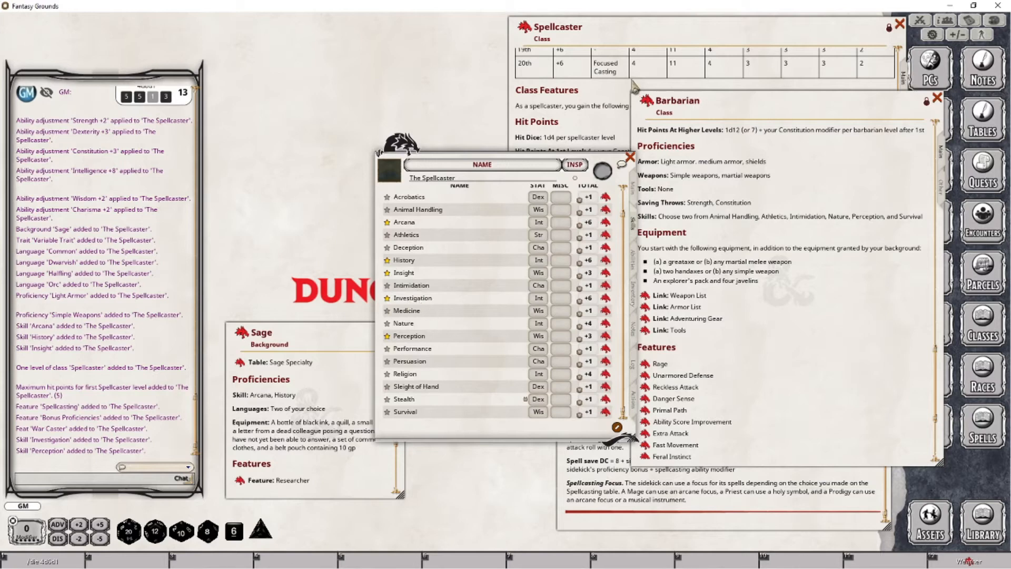
Review the character's abilities and the Spellcasting feature's roles, spell lists and abilities, arranging the sheet and reference windows for reading.
{"action": "left_click_drag", "start_coordinate": [541, 165], "coordinate": [383, 51]}
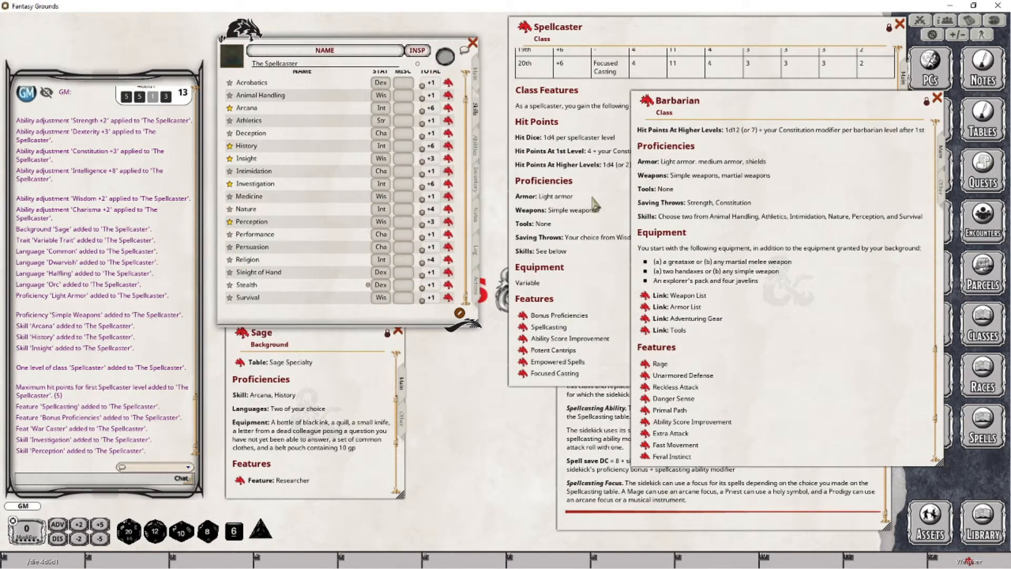
{"action": "left_click", "coordinate": [478, 138]}
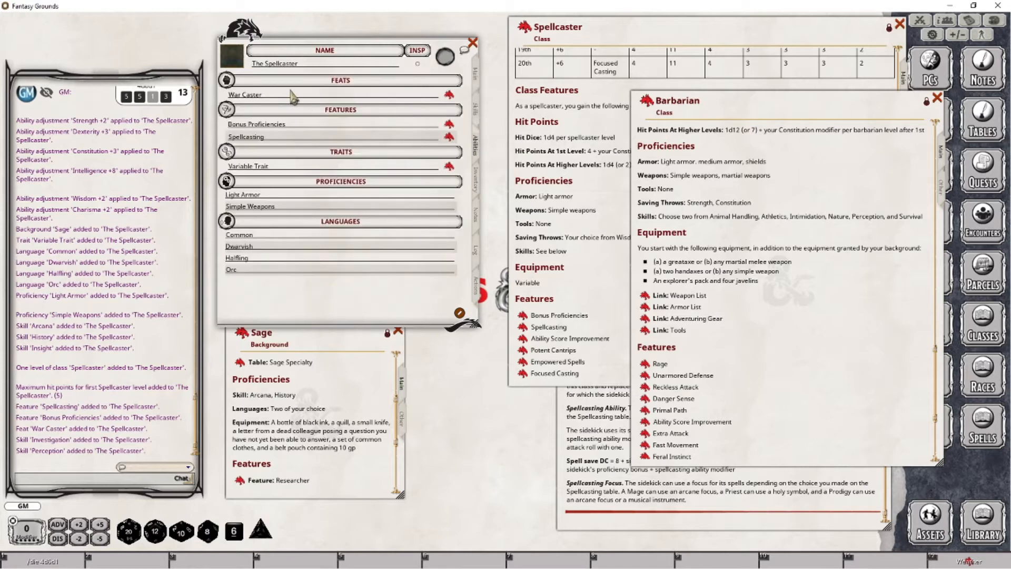
{"action": "left_click", "coordinate": [450, 138]}
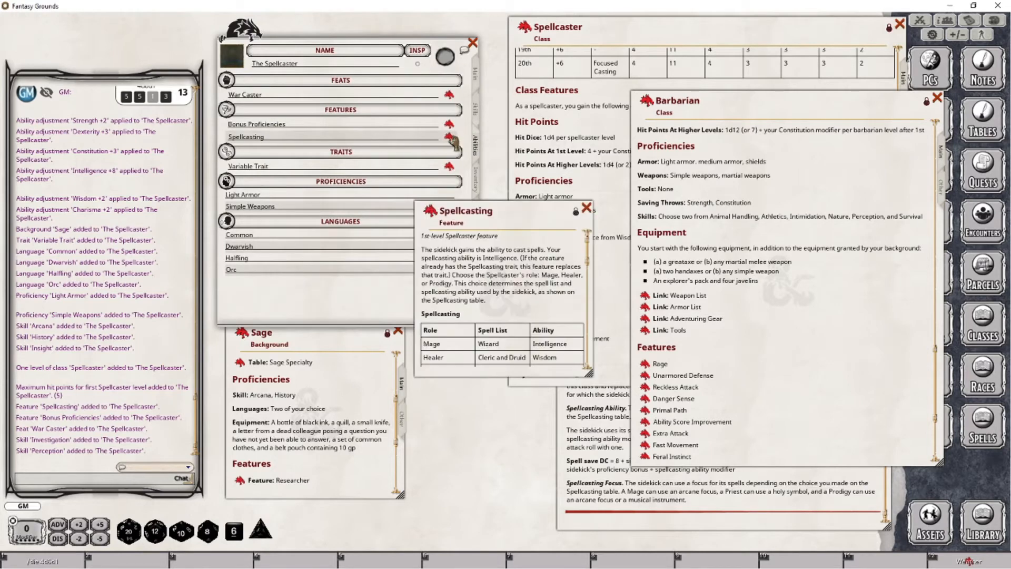
{"action": "left_click", "coordinate": [587, 209]}
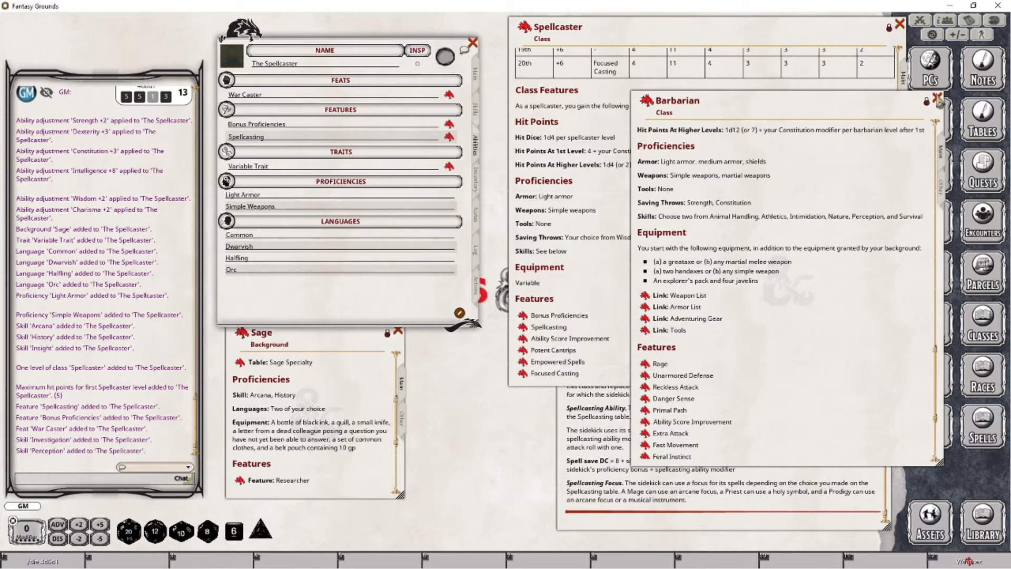
{"action": "left_click_drag", "start_coordinate": [835, 93], "coordinate": [844, 152]}
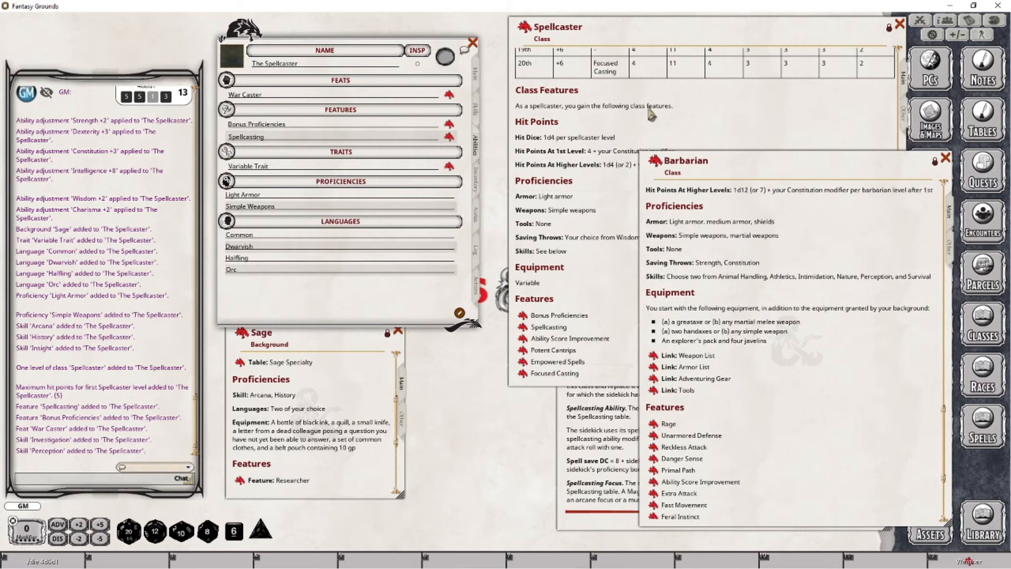
{"action": "left_click", "coordinate": [653, 113]}
{"action": "left_click", "coordinate": [612, 445]}
{"action": "left_click_drag", "start_coordinate": [593, 191], "coordinate": [543, 164]}
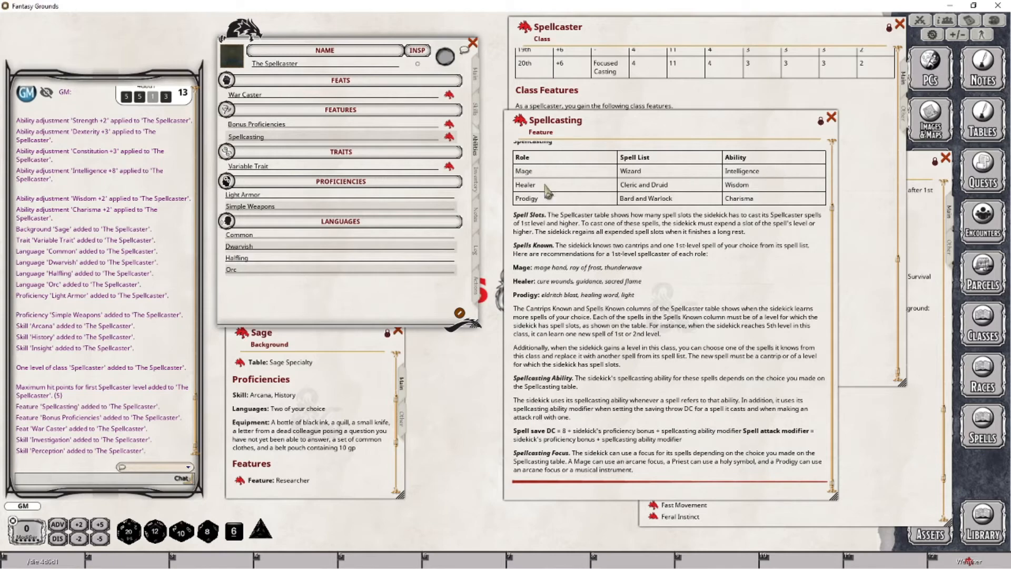
Extend the character's name to "The Spellcaster (Mage)" on the sheet's main page.
{"action": "left_click", "coordinate": [478, 78]}
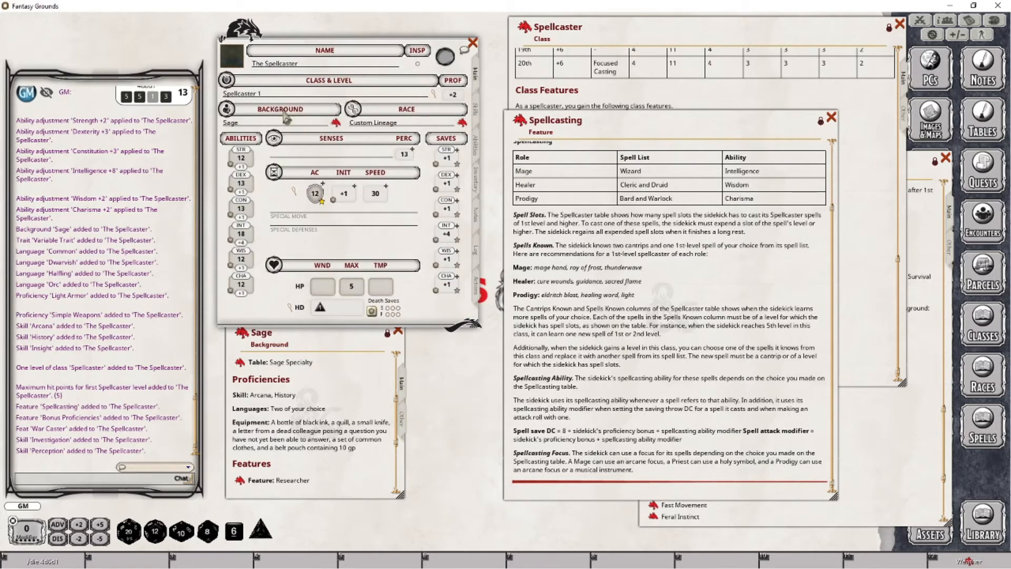
{"action": "left_click", "coordinate": [318, 64]}
{"action": "type", "text": "(Mage)"}
Set the character's portrait to the last image in the portrait folder and shift the sheet slightly.
{"action": "left_click", "coordinate": [232, 64]}
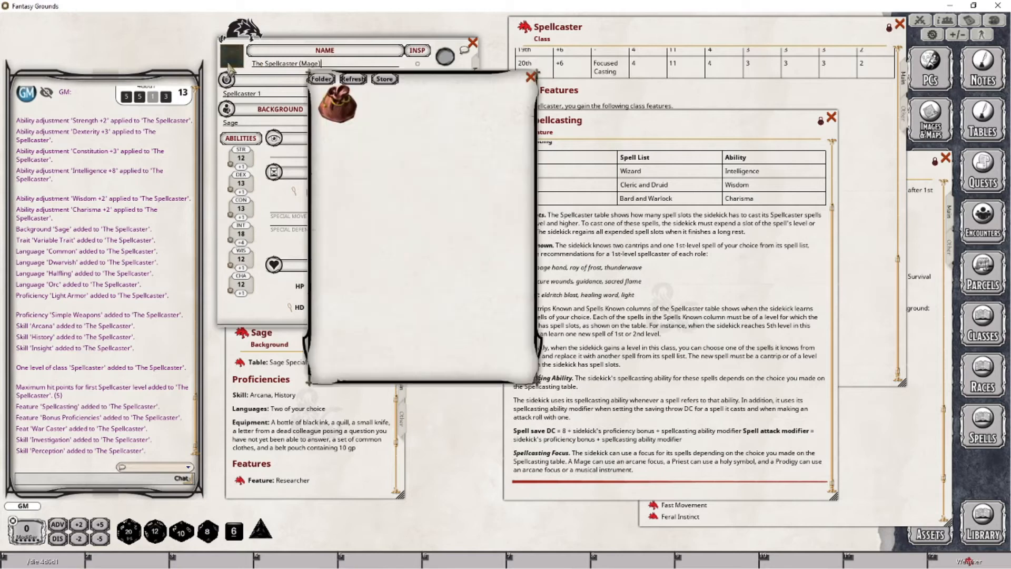
{"action": "left_click", "coordinate": [337, 104]}
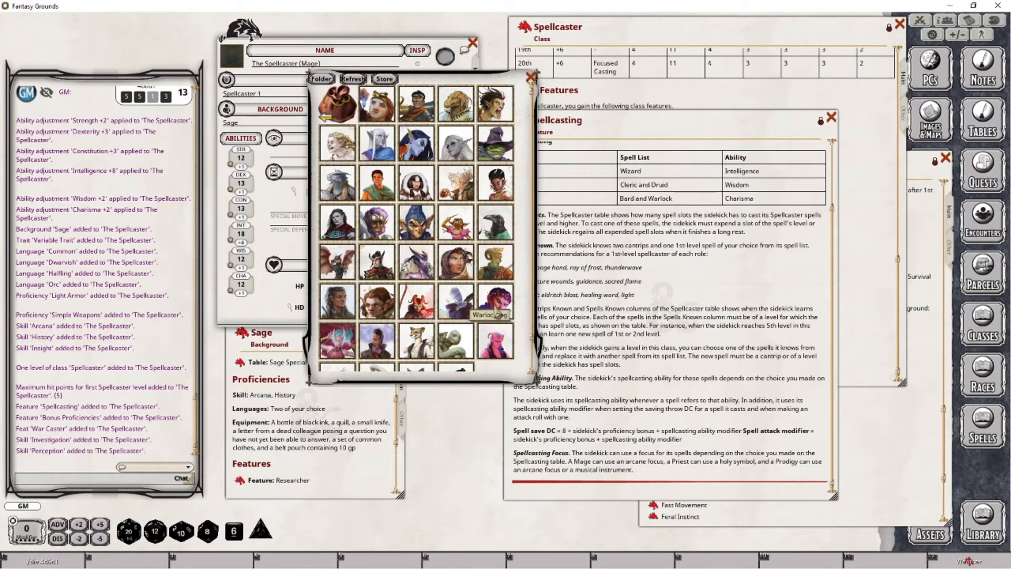
{"action": "scroll", "coordinate": [474, 311], "scroll_direction": "down", "scroll_amount": 1}
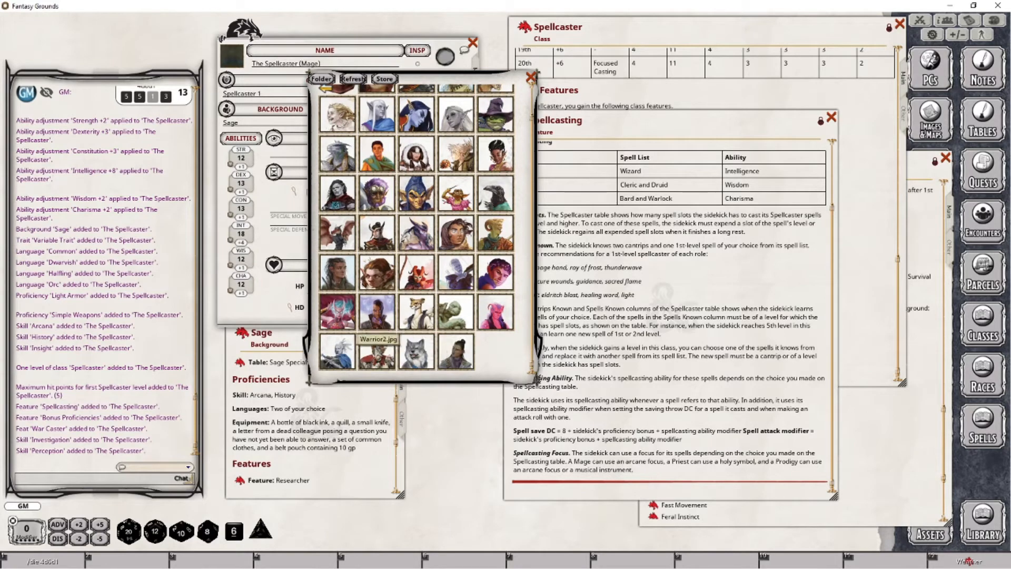
{"action": "left_click", "coordinate": [457, 352]}
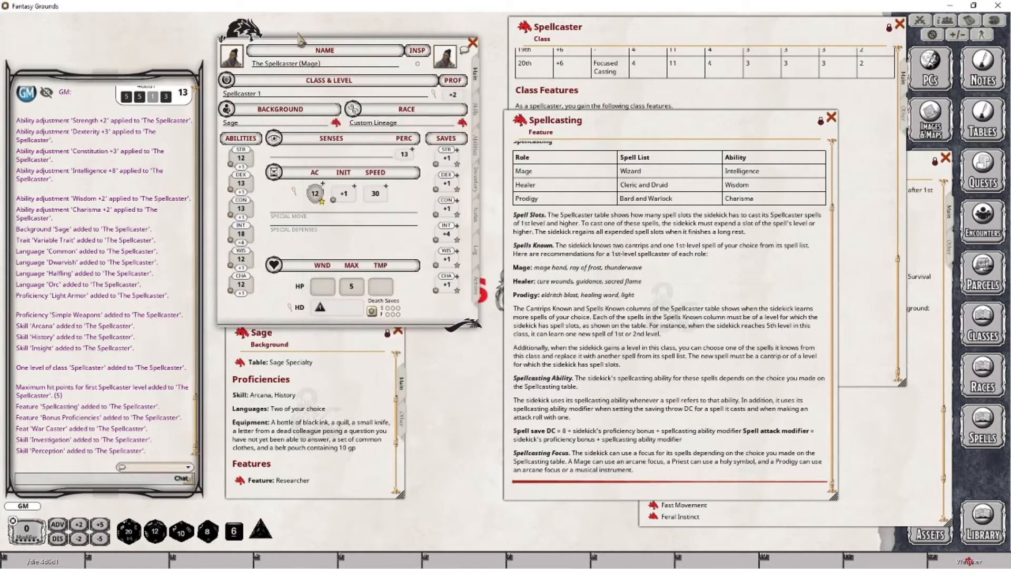
{"action": "left_click_drag", "start_coordinate": [297, 49], "coordinate": [293, 42]}
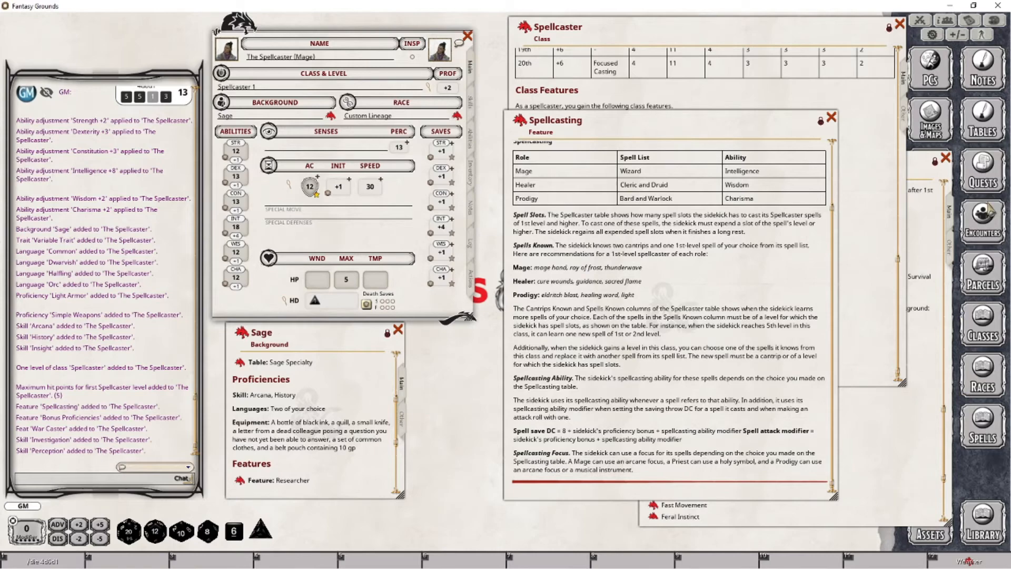
Add an Orb from the Arcane Focus section of the Adventuring Gear table to the inventory and close the table.
{"action": "left_click", "coordinate": [925, 335]}
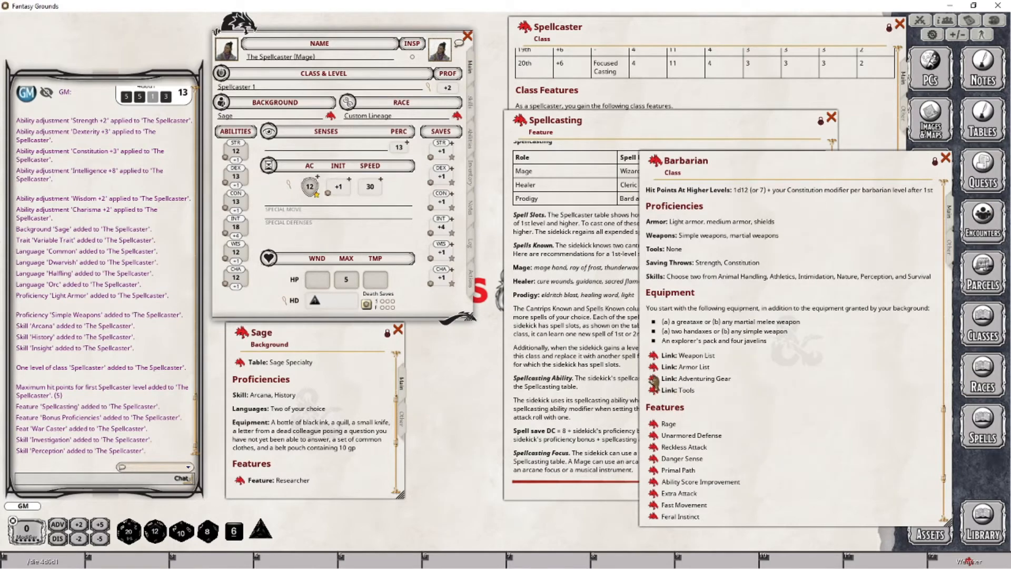
{"action": "left_click", "coordinate": [654, 379]}
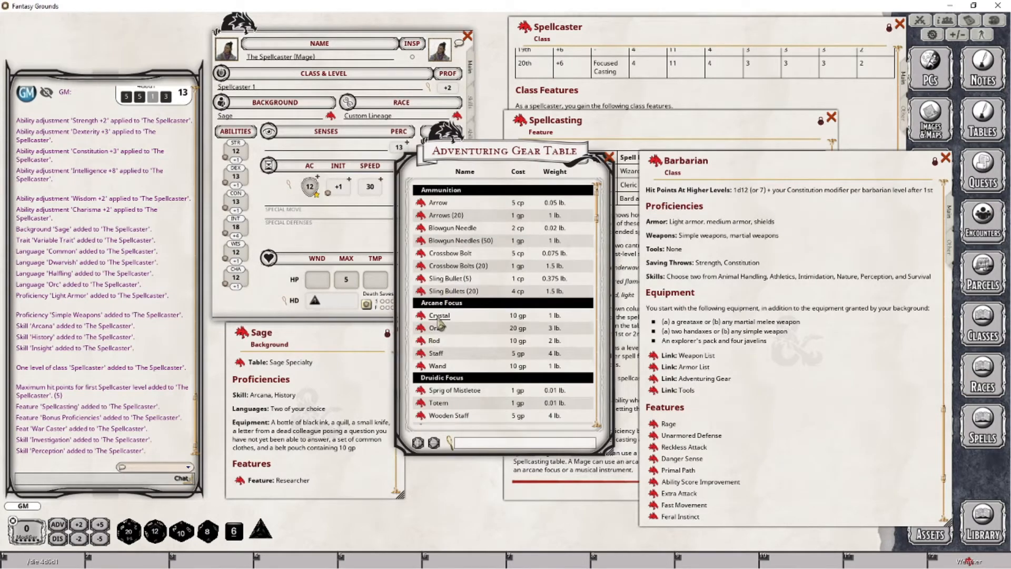
{"action": "left_click", "coordinate": [411, 159]}
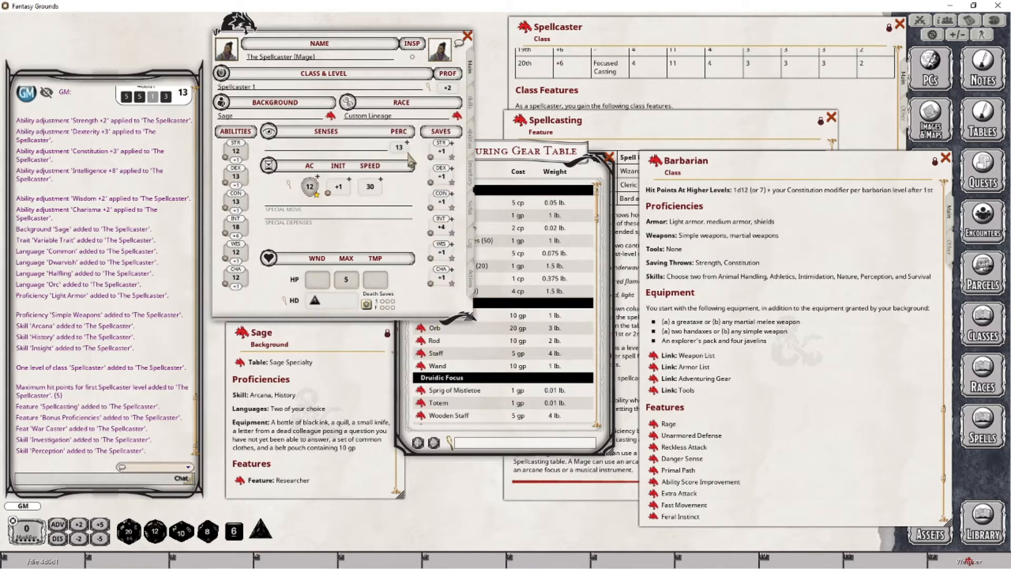
{"action": "left_click", "coordinate": [472, 145]}
{"action": "left_click", "coordinate": [471, 174]}
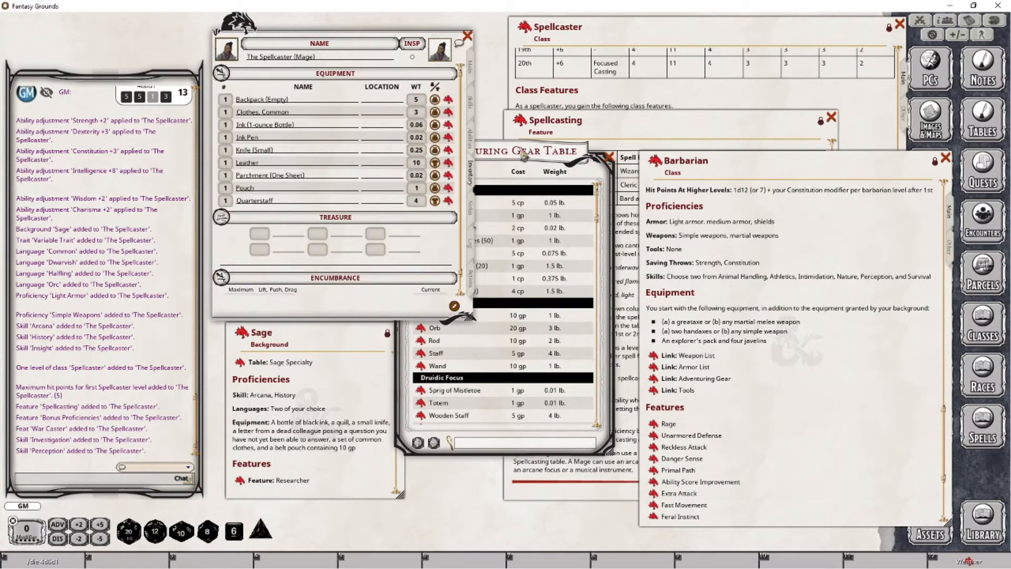
{"action": "left_click_drag", "start_coordinate": [505, 351], "coordinate": [635, 342]}
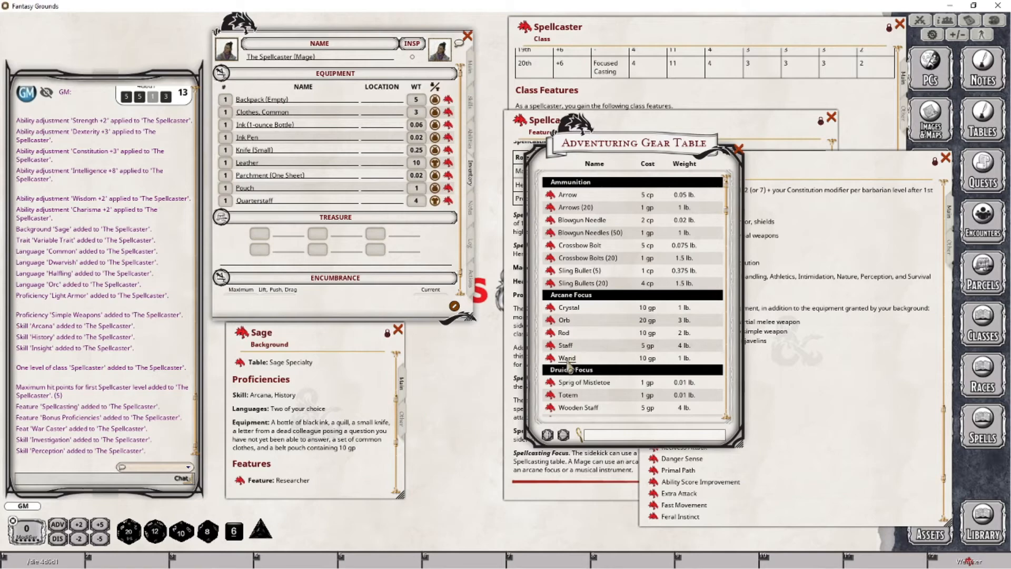
{"action": "left_click_drag", "start_coordinate": [560, 321], "coordinate": [326, 196]}
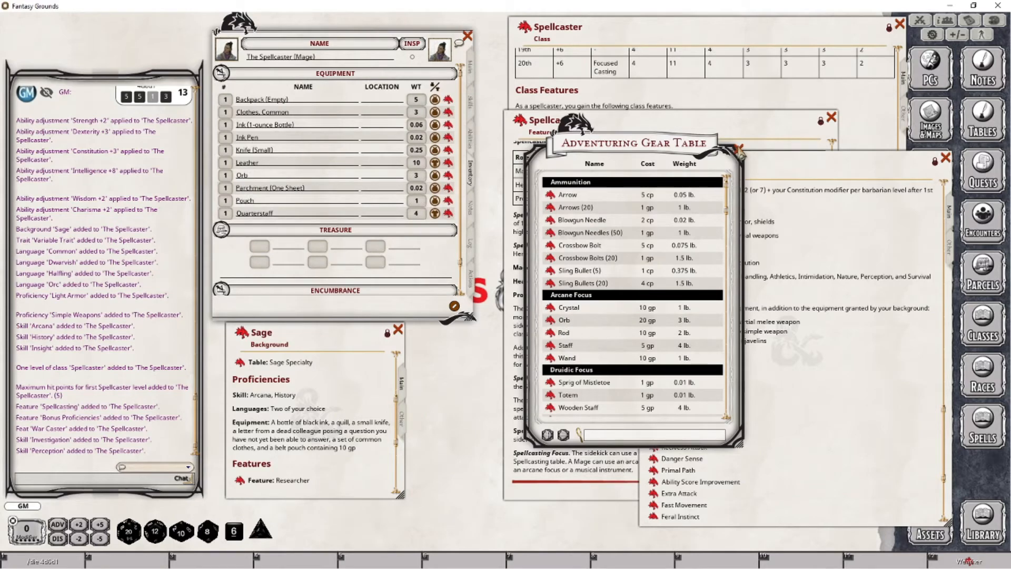
{"action": "left_click", "coordinate": [740, 151]}
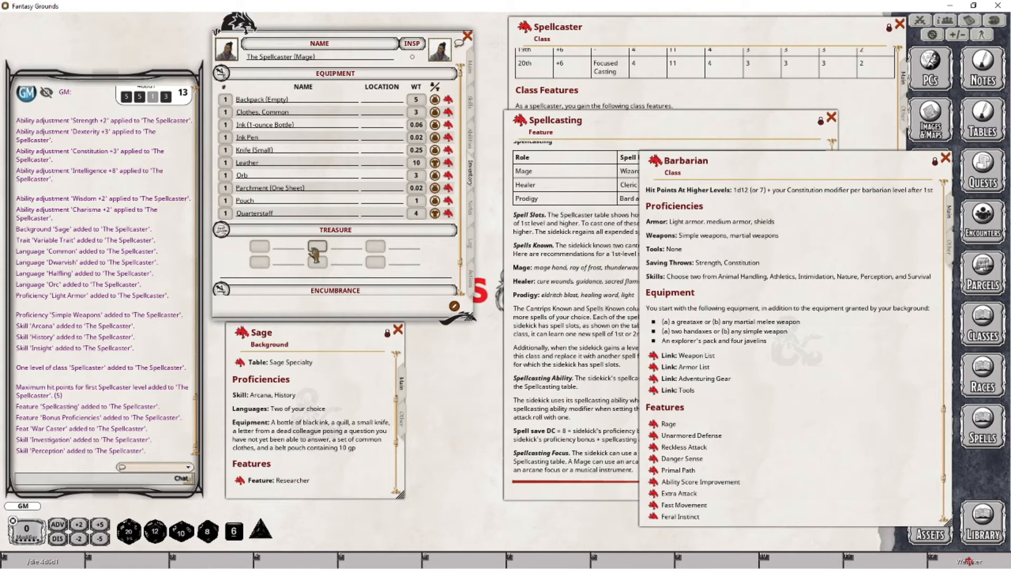
Label the treasure slots PP, GP, EP, SP and CP, and enter 10 for the GP amount.
{"action": "type", "text": "PP"}
{"action": "left_click", "coordinate": [286, 262]}
{"action": "key", "text": "shift"}
{"action": "type", "text": "GP"}
{"action": "left_click", "coordinate": [263, 262]}
{"action": "type", "text": "10"}
{"action": "left_click", "coordinate": [345, 246]}
{"action": "type", "text": "EP"}
{"action": "type", "text": "SP"}
{"action": "left_click", "coordinate": [406, 248]}
{"action": "type", "text": "CP"}
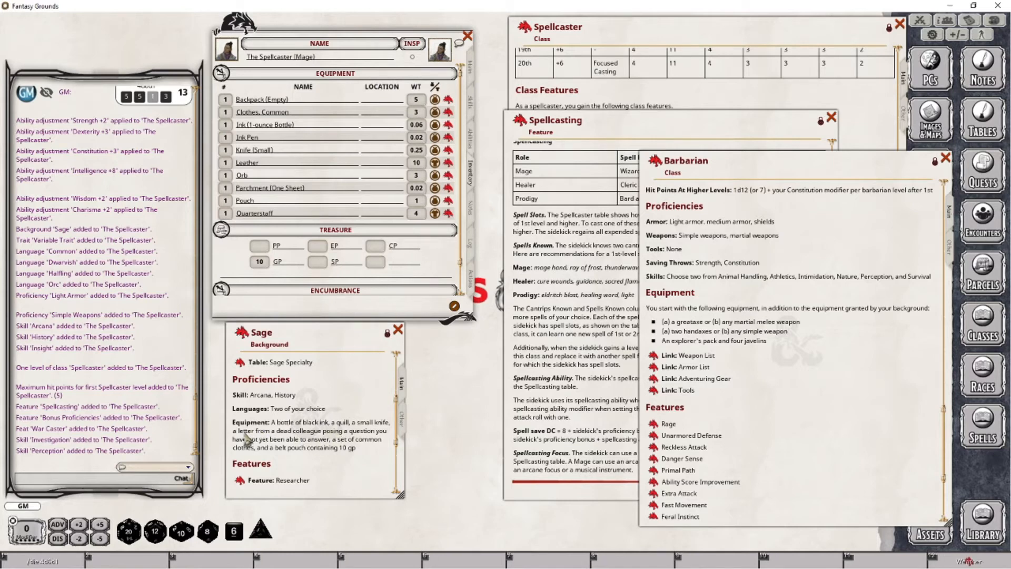
Rename the Parchment (One Sheet) item to "Letter from" followed by the colleague's name.
{"action": "left_click", "coordinate": [316, 190]}
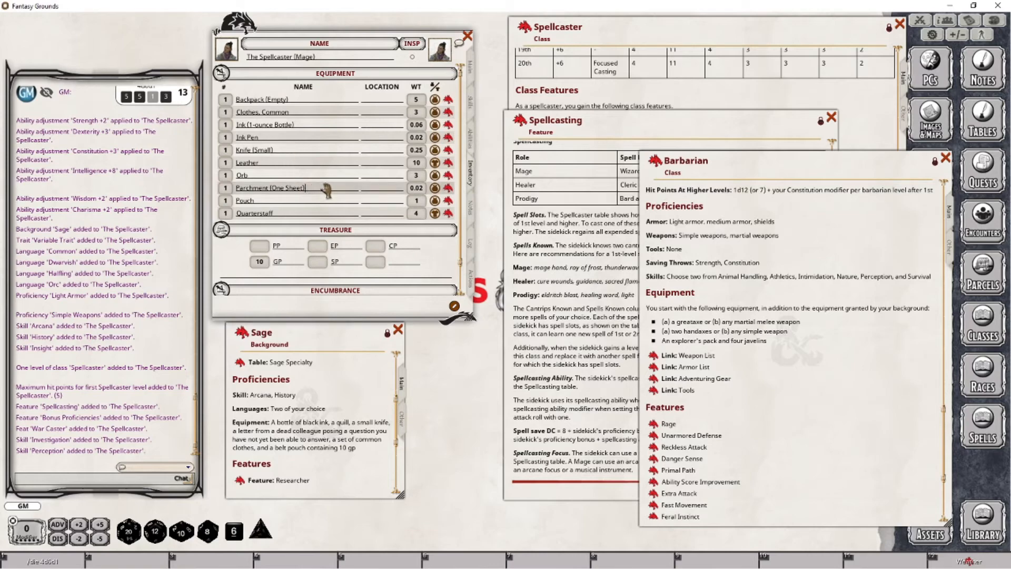
{"action": "key", "text": "shift+Home"}
{"action": "key", "text": "BackSpace"}
{"action": "type", "text": "Letter from S"}
{"action": "scroll", "coordinate": [298, 170], "scroll_direction": "down", "scroll_amount": 1}
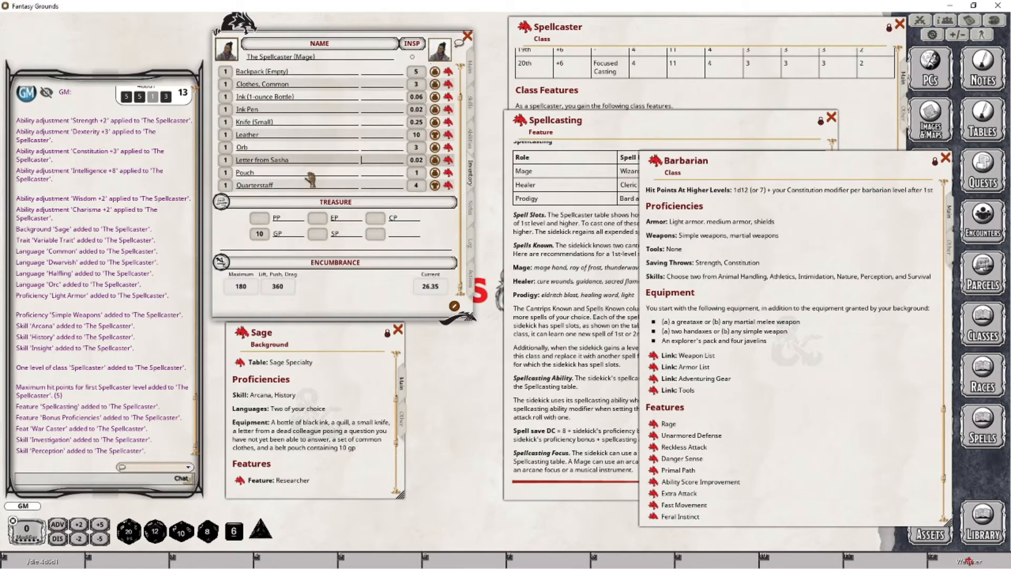
Close the Barbarian class, bring the Spellcaster class forward and mark proficiency for the Intelligence saving throw.
{"action": "left_click", "coordinate": [474, 70]}
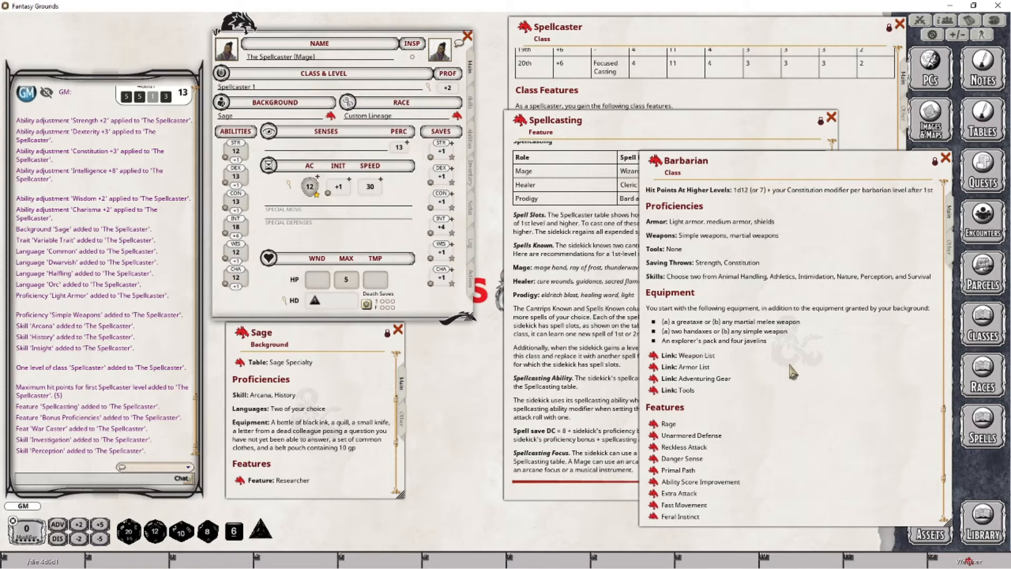
{"action": "scroll", "coordinate": [921, 226], "scroll_direction": "up", "scroll_amount": 10}
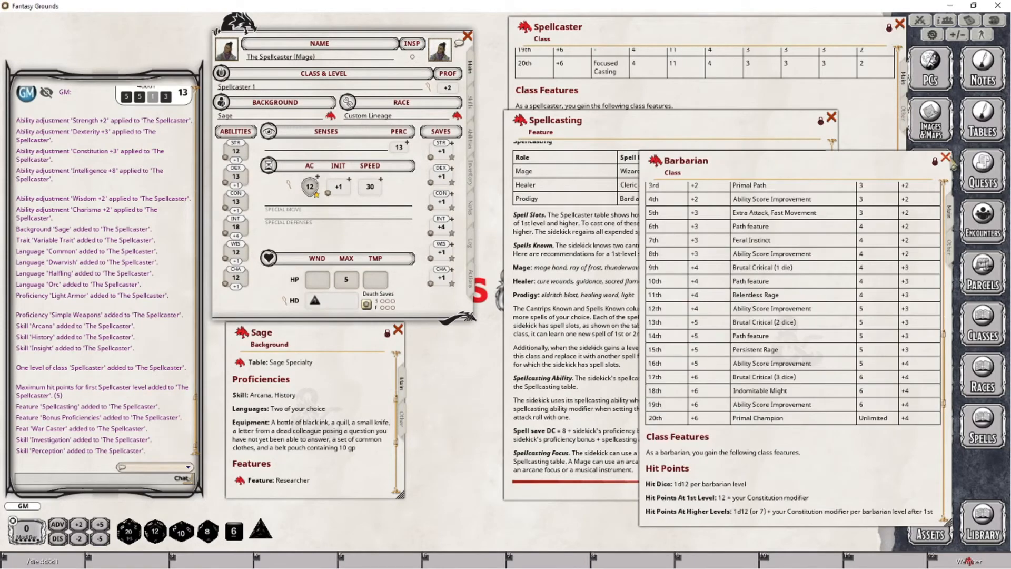
{"action": "left_click", "coordinate": [946, 157]}
{"action": "left_click_drag", "start_coordinate": [726, 110], "coordinate": [804, 134]}
{"action": "left_click", "coordinate": [585, 241]}
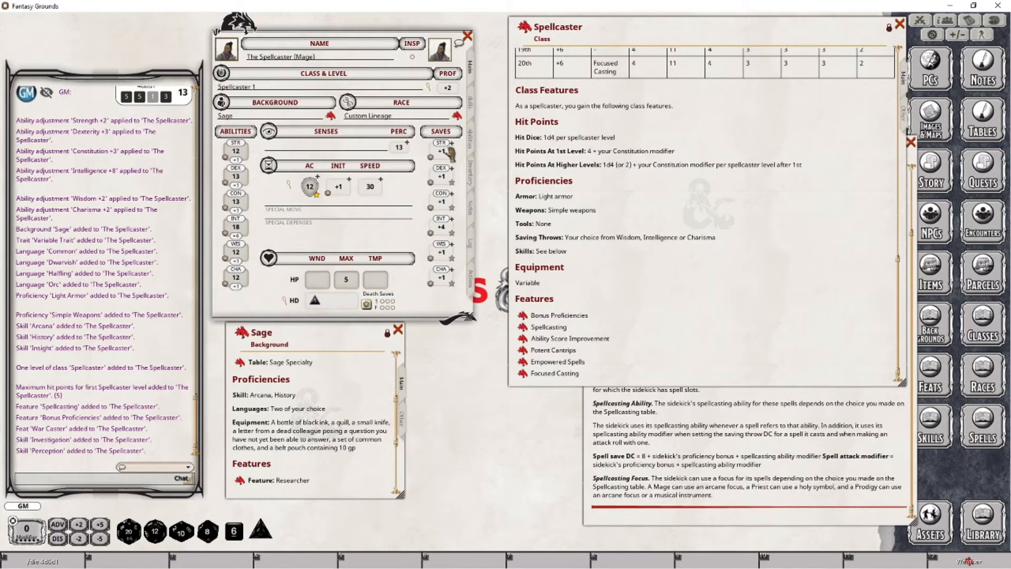
{"action": "left_click", "coordinate": [451, 233]}
{"action": "left_click", "coordinate": [451, 232]}
Cycle the quarterstaff's grip through two-handed and off-hand back to one-handed, checking its item record for the versatile damage.
{"action": "left_click", "coordinate": [471, 277]}
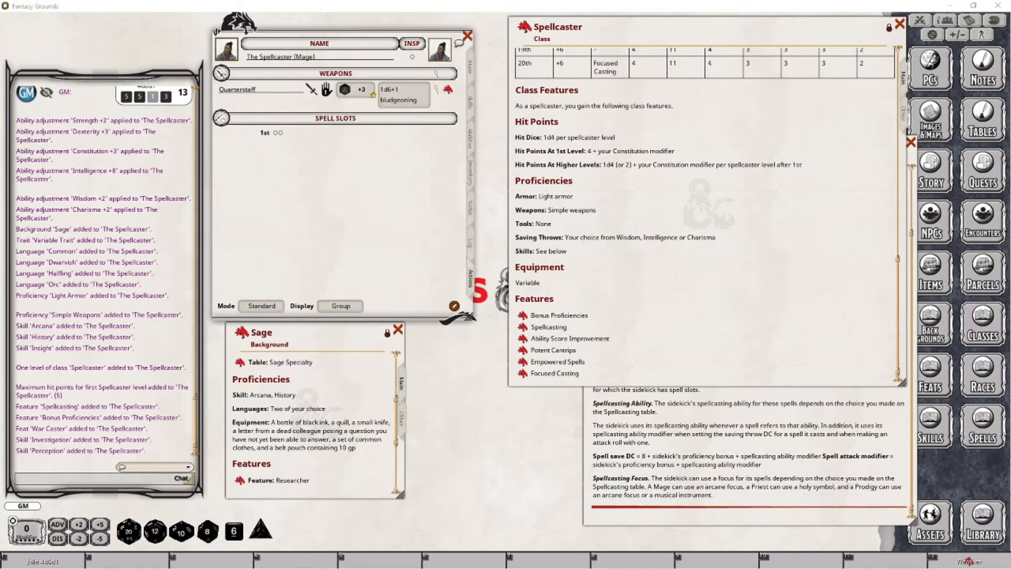
{"action": "scroll", "coordinate": [313, 411], "scroll_direction": "up", "scroll_amount": 4}
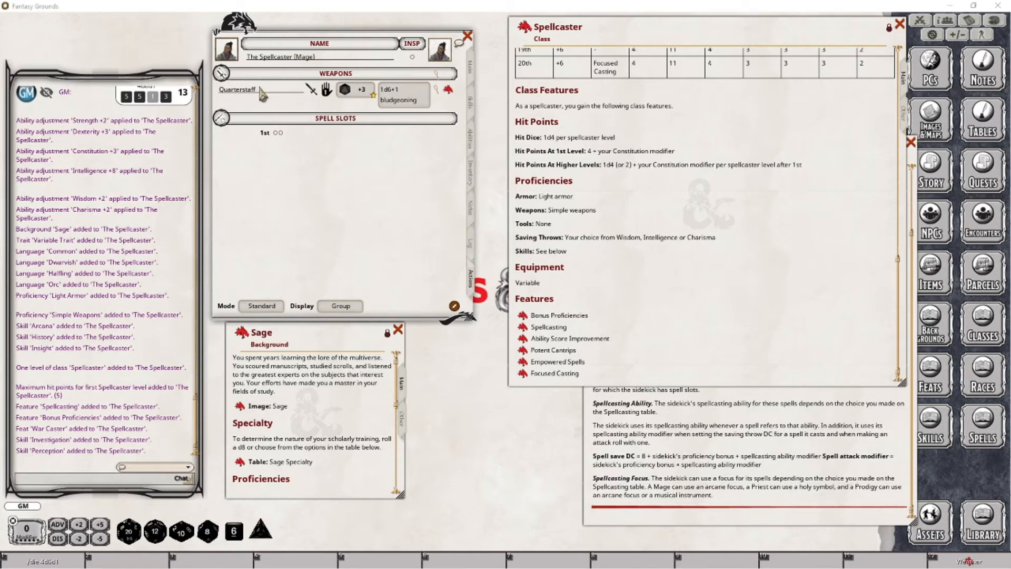
{"action": "left_click", "coordinate": [328, 99]}
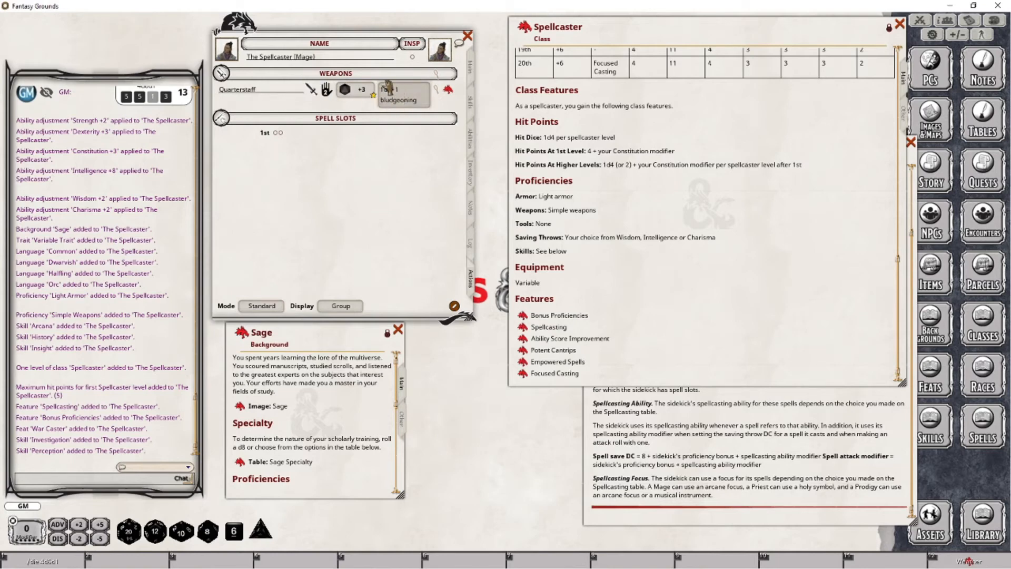
{"action": "left_click", "coordinate": [448, 93]}
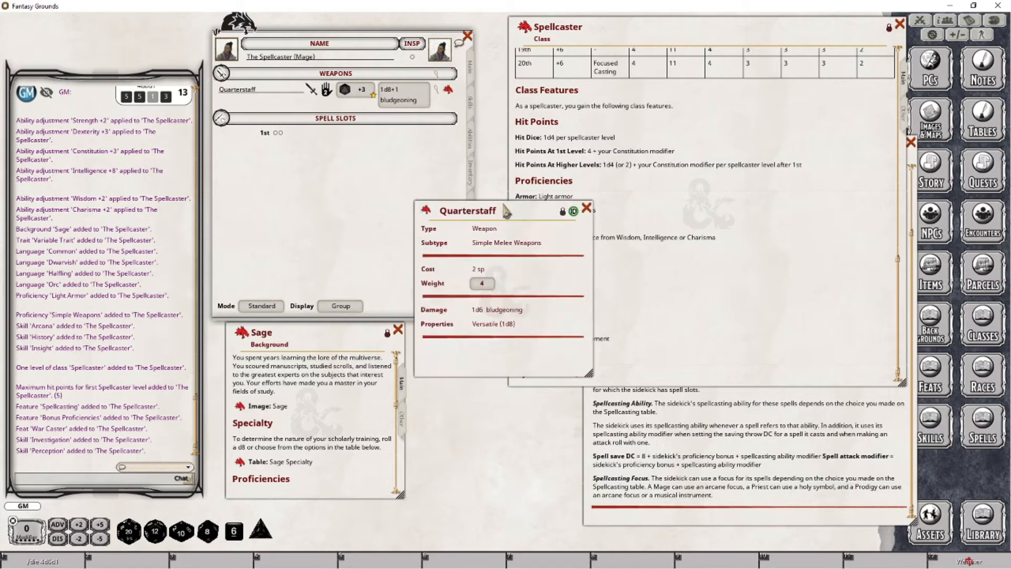
{"action": "left_click_drag", "start_coordinate": [505, 204], "coordinate": [495, 298]}
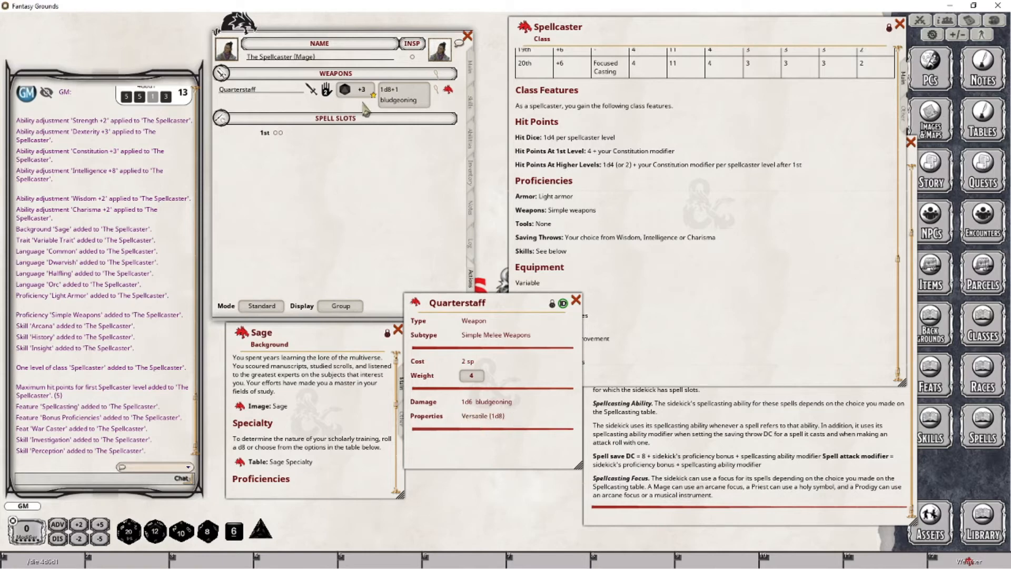
{"action": "left_click", "coordinate": [327, 92]}
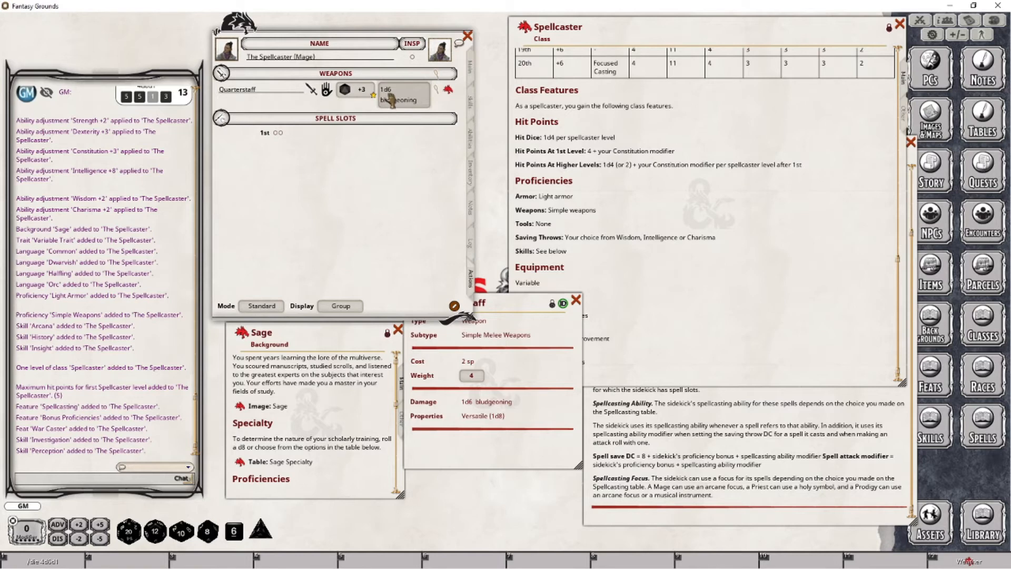
{"action": "left_click", "coordinate": [328, 93]}
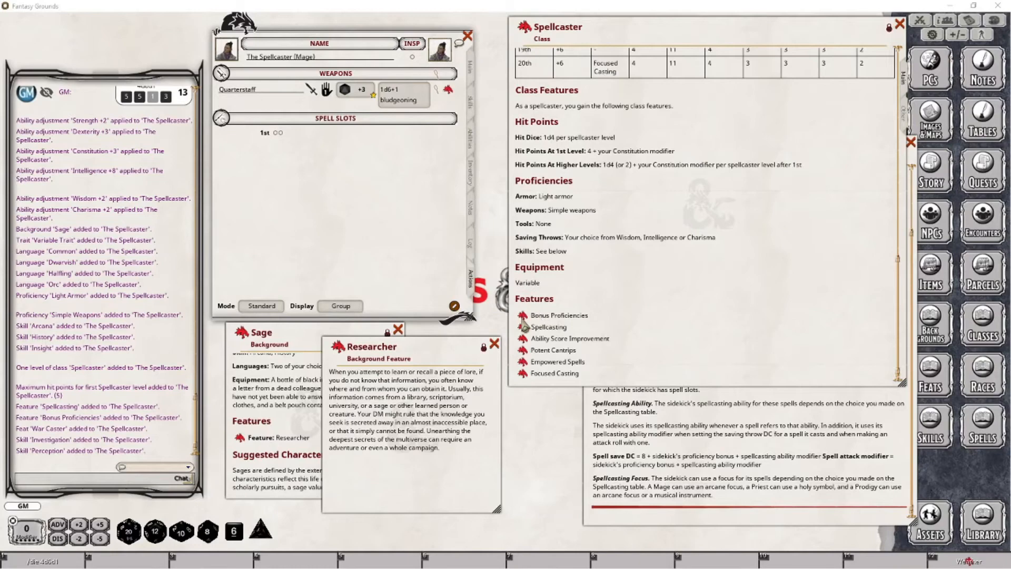
Review the Spellcaster class's Bonus Proficiencies, Spellcasting and Ability Score Improvement features, and close the Ability Score Improvement record.
{"action": "left_click", "coordinate": [523, 316]}
{"action": "left_click_drag", "start_coordinate": [398, 367], "coordinate": [470, 141]}
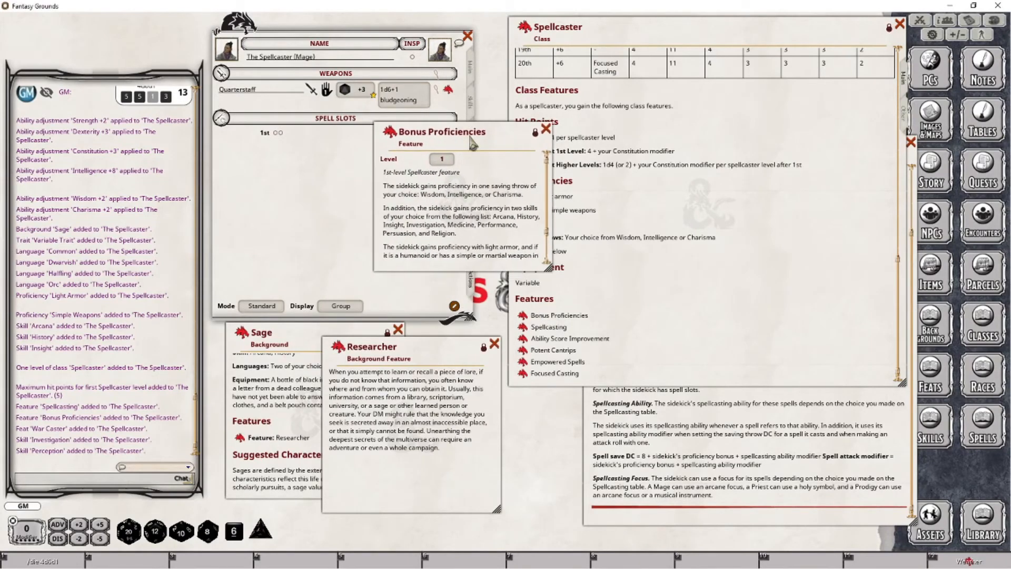
{"action": "left_click", "coordinate": [548, 327]}
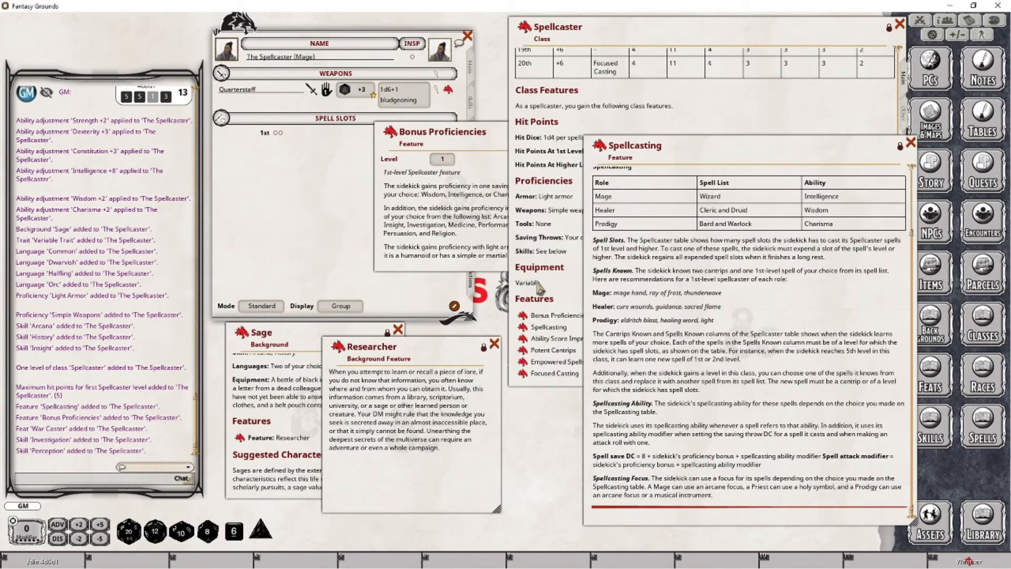
{"action": "left_click", "coordinate": [526, 339]}
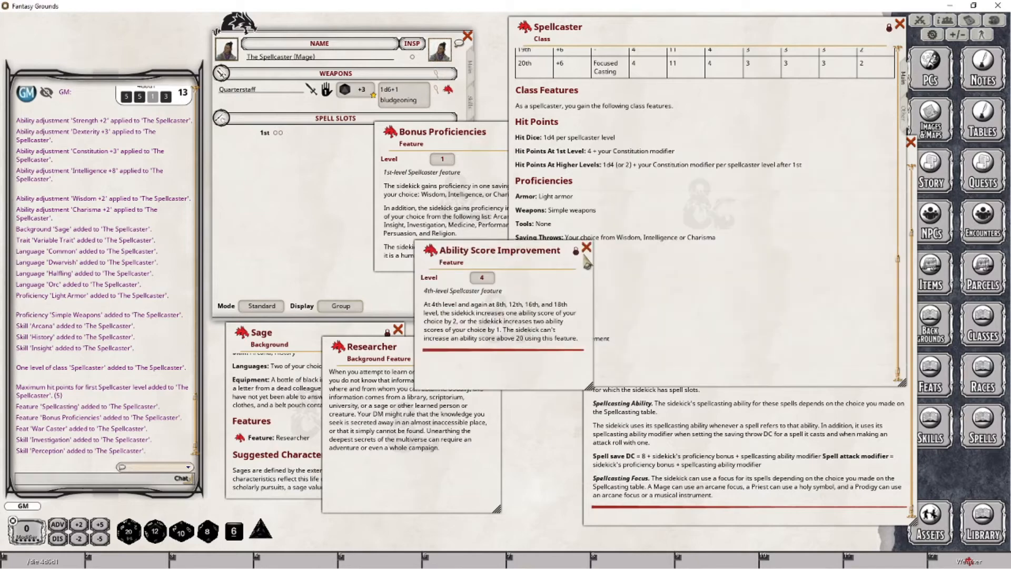
{"action": "left_click", "coordinate": [586, 245]}
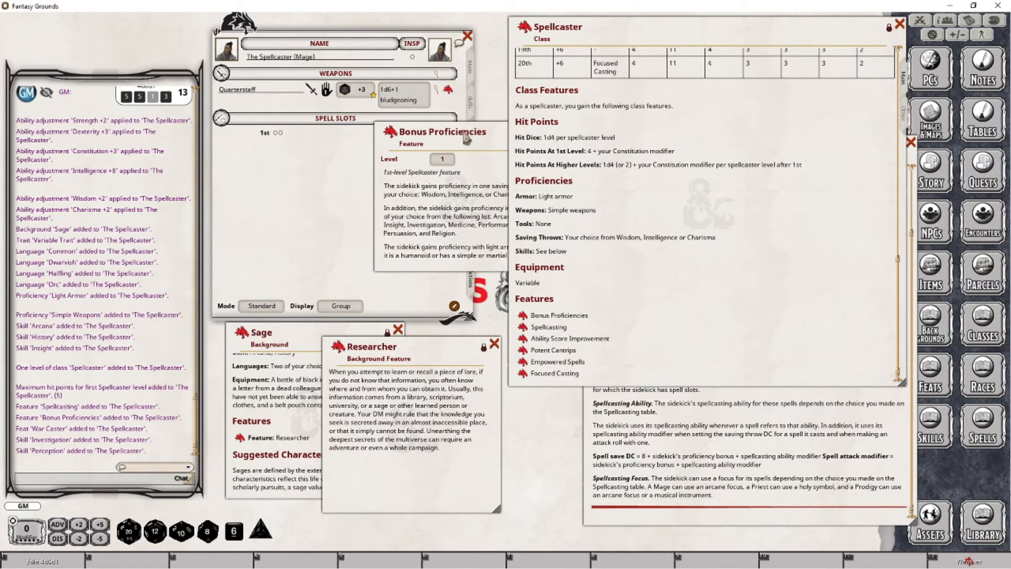
{"action": "left_click_drag", "start_coordinate": [442, 131], "coordinate": [491, 330]}
Add the Sage background's Researcher feature to the character's abilities and rearrange the open reference windows.
{"action": "left_click_drag", "start_coordinate": [370, 349], "coordinate": [348, 344]}
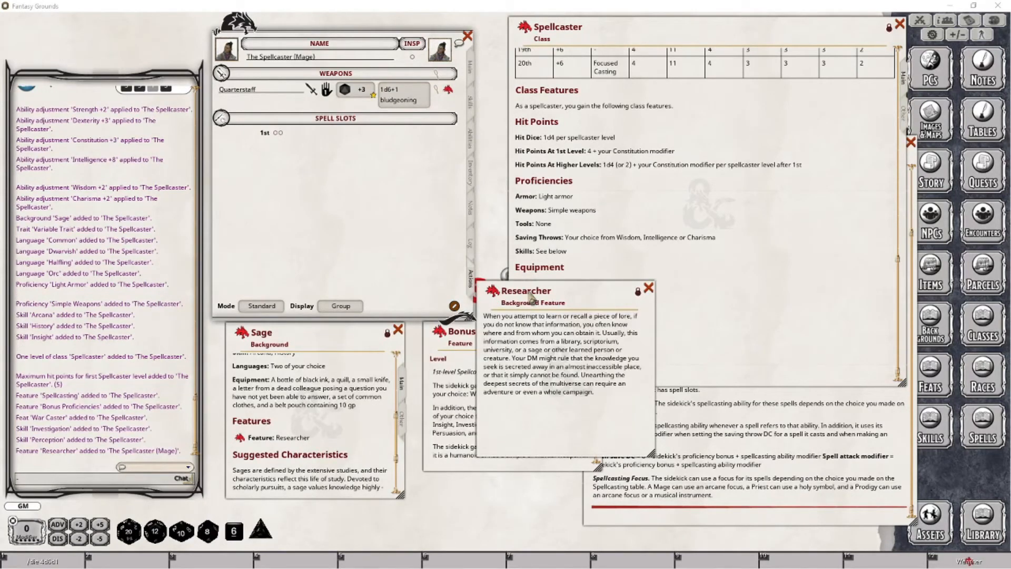
{"action": "left_click_drag", "start_coordinate": [527, 290], "coordinate": [431, 273]}
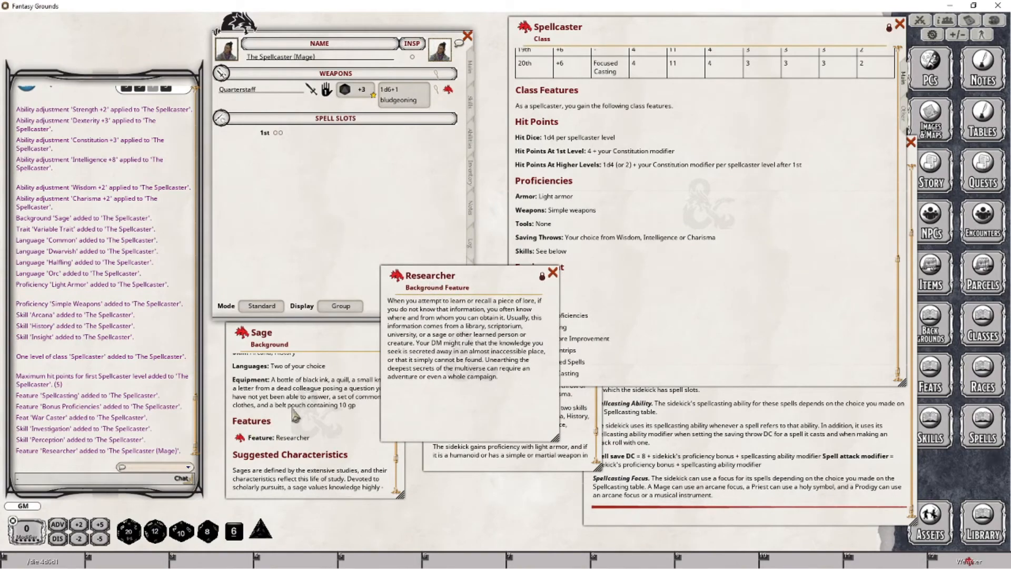
{"action": "left_click_drag", "start_coordinate": [454, 273], "coordinate": [581, 289]}
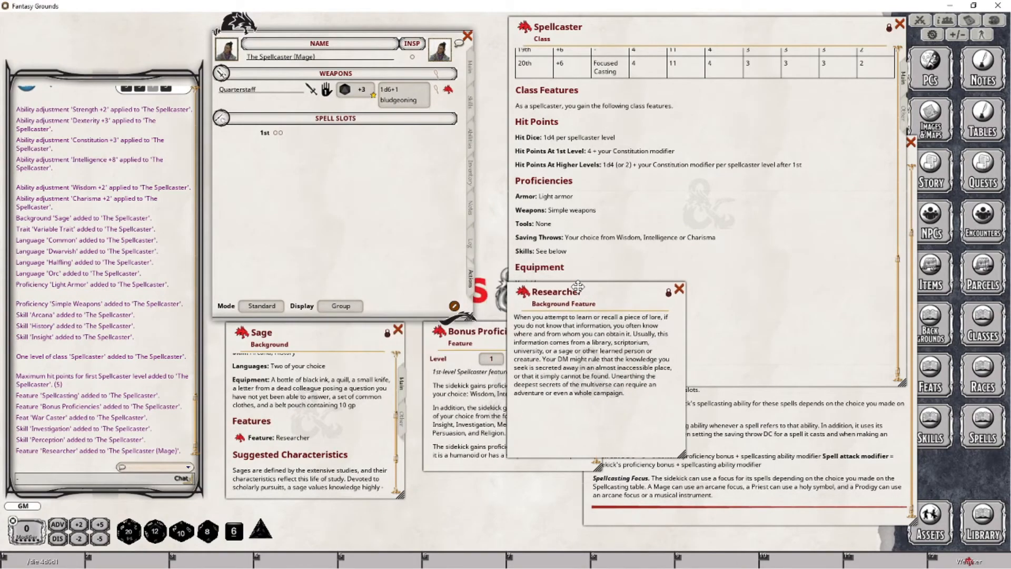
{"action": "left_click", "coordinate": [475, 137]}
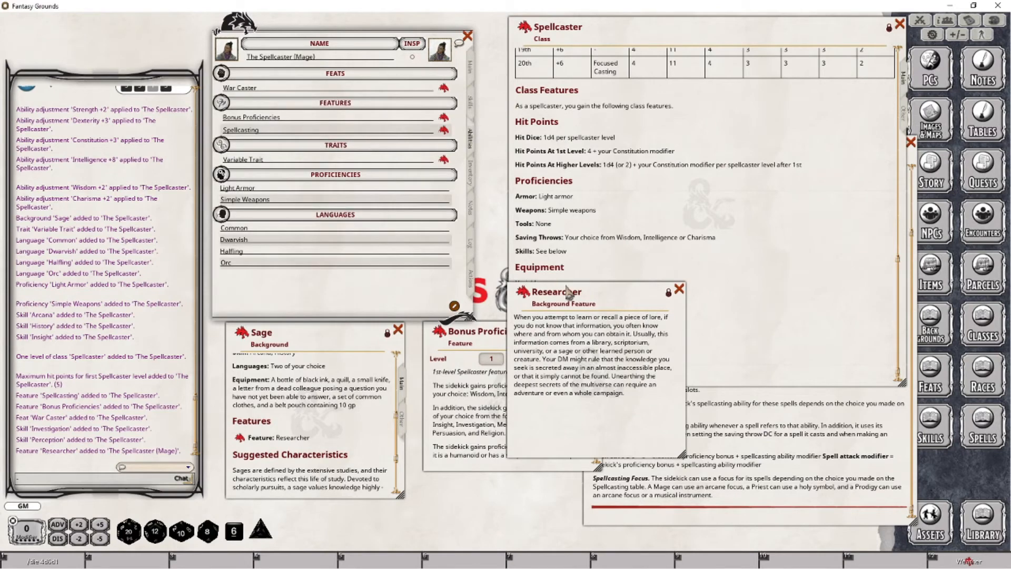
{"action": "left_click_drag", "start_coordinate": [528, 295], "coordinate": [272, 125]}
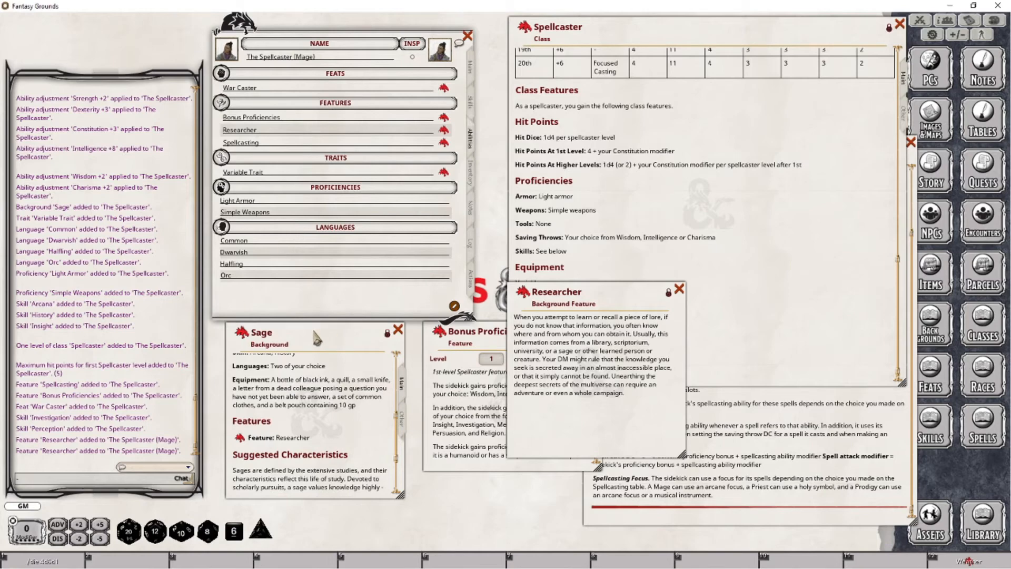
{"action": "mouse_move", "coordinate": [321, 325]}
{"action": "left_mouse_down"}
{"action": "mouse_move", "coordinate": [304, 343]}
{"action": "mouse_move", "coordinate": [308, 331]}
{"action": "left_mouse_up"}
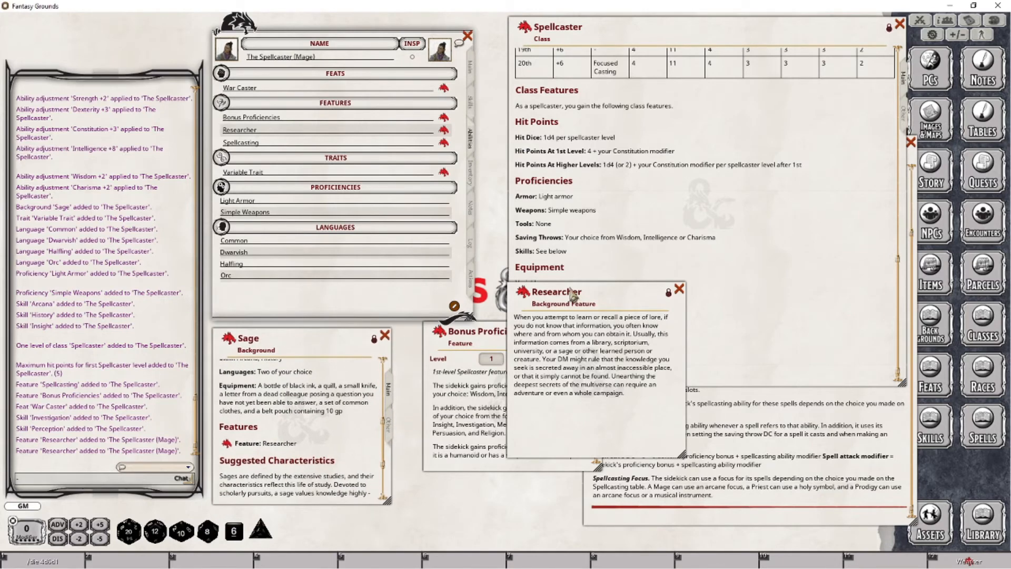
{"action": "left_click_drag", "start_coordinate": [571, 291], "coordinate": [466, 342]}
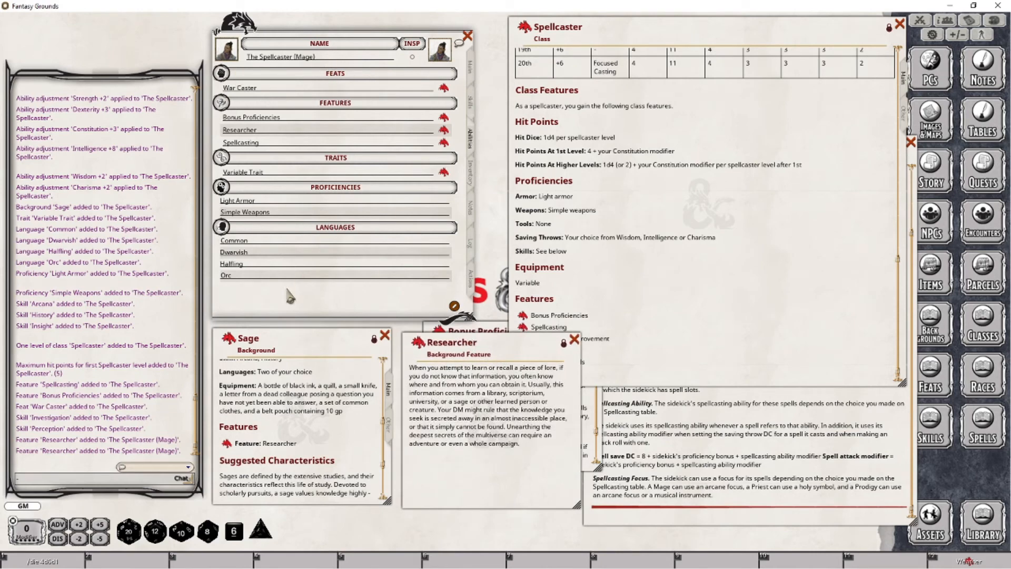
Open the character's War Caster feat for reference and close the Researcher feature record.
{"action": "left_click", "coordinate": [444, 88]}
{"action": "left_click_drag", "start_coordinate": [490, 221], "coordinate": [674, 387]}
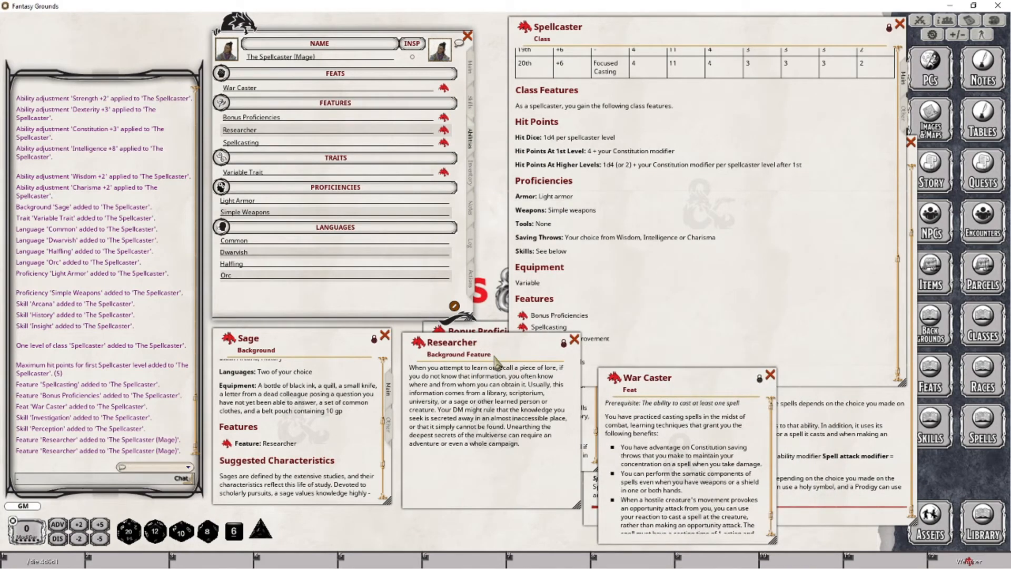
{"action": "left_click", "coordinate": [469, 275]}
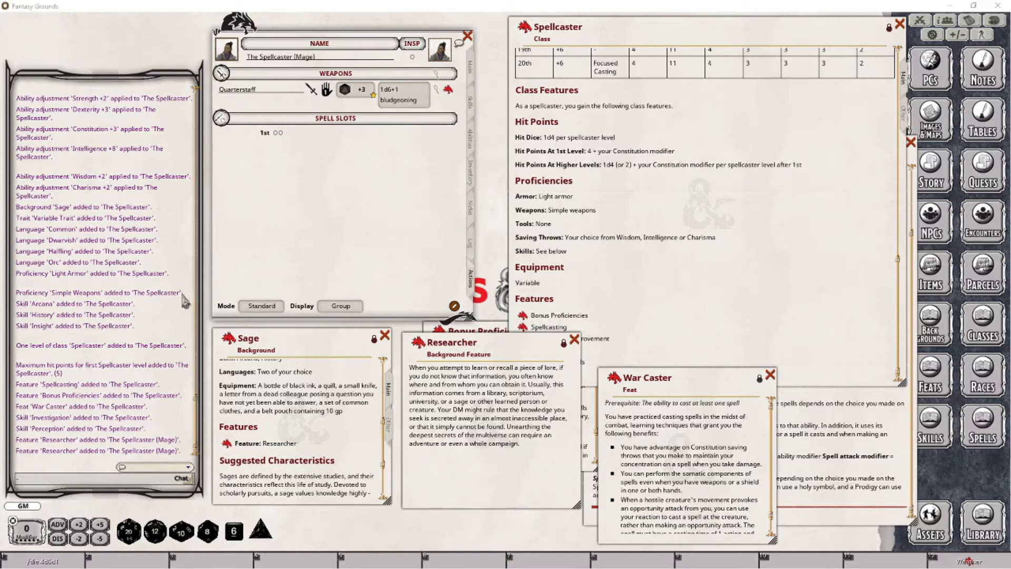
{"action": "left_click", "coordinate": [575, 342]}
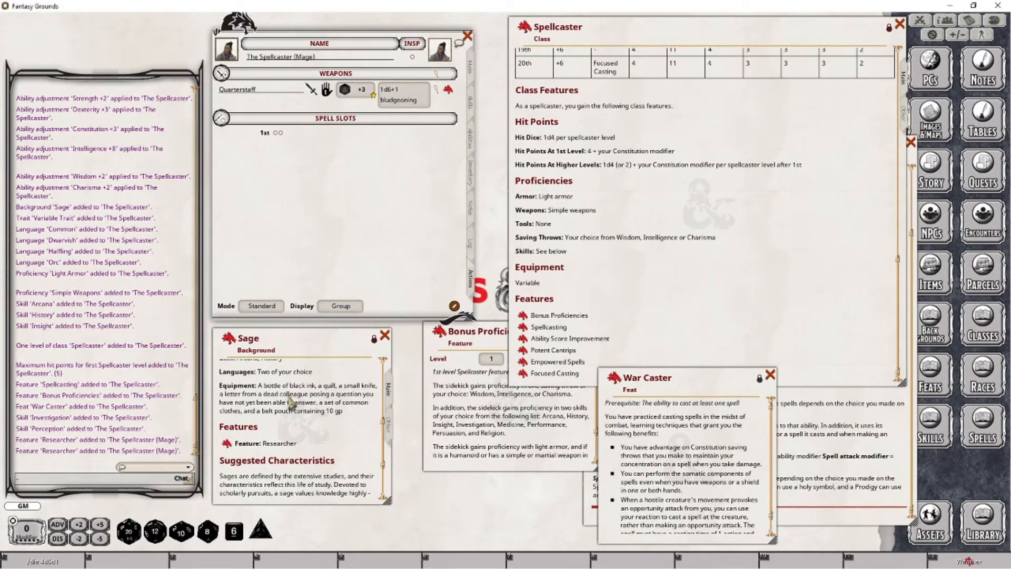
Roll for a specialty on the Sage background's Sage Specialty table and close the table.
{"action": "scroll", "coordinate": [300, 421], "scroll_direction": "up", "scroll_amount": 3}
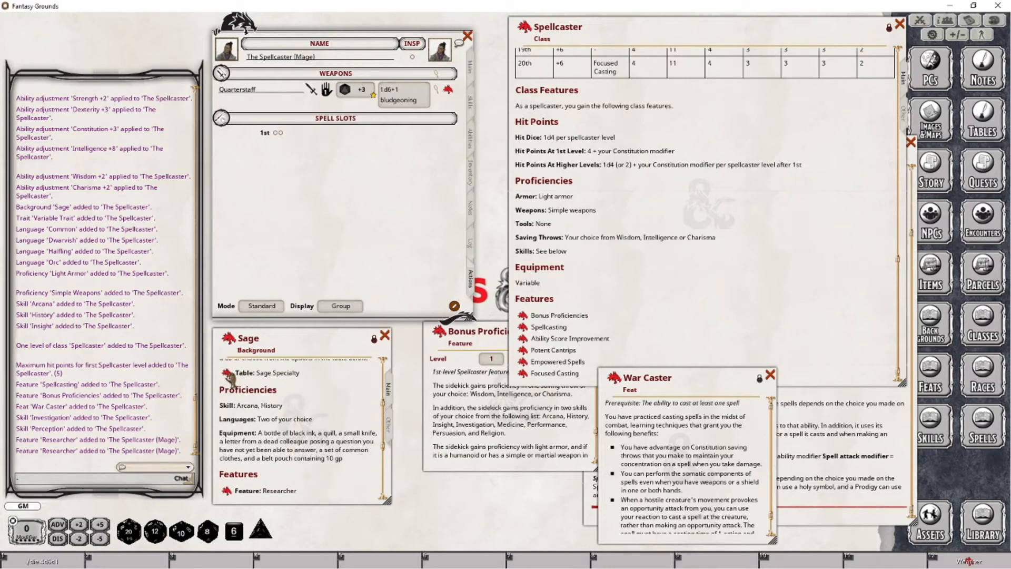
{"action": "left_click", "coordinate": [227, 372]}
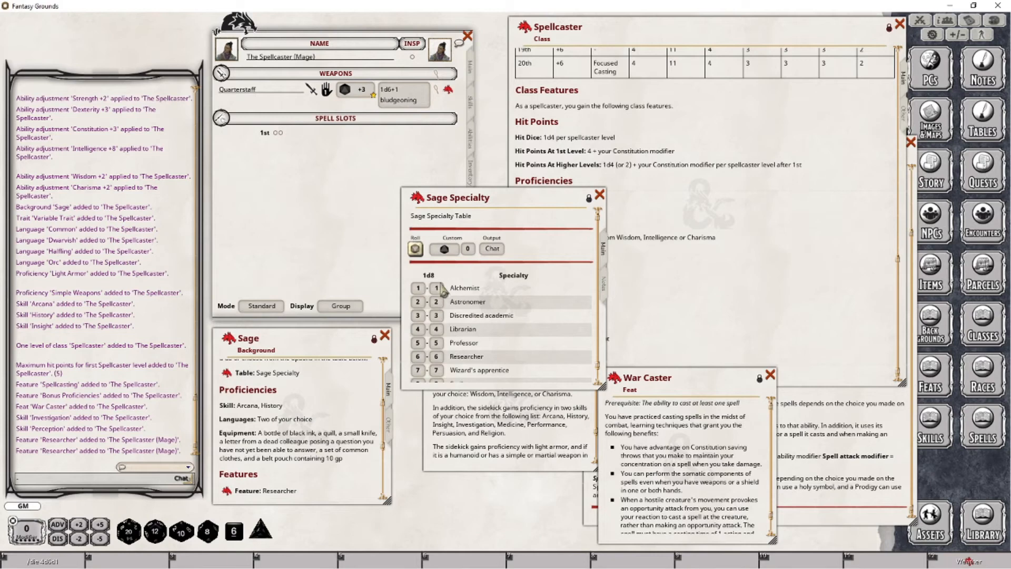
{"action": "scroll", "coordinate": [488, 328], "scroll_direction": "down", "scroll_amount": 1}
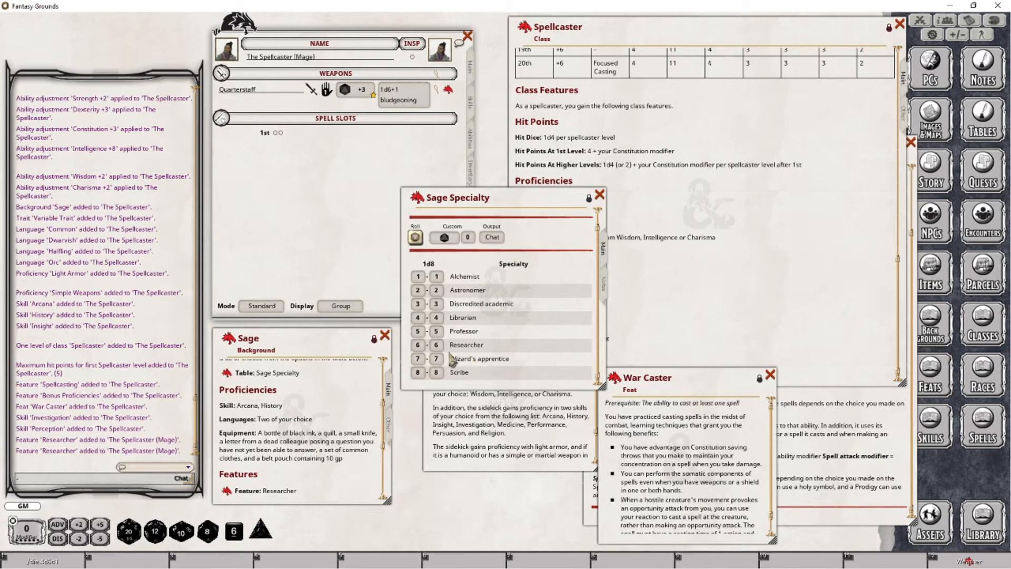
{"action": "left_click", "coordinate": [415, 237]}
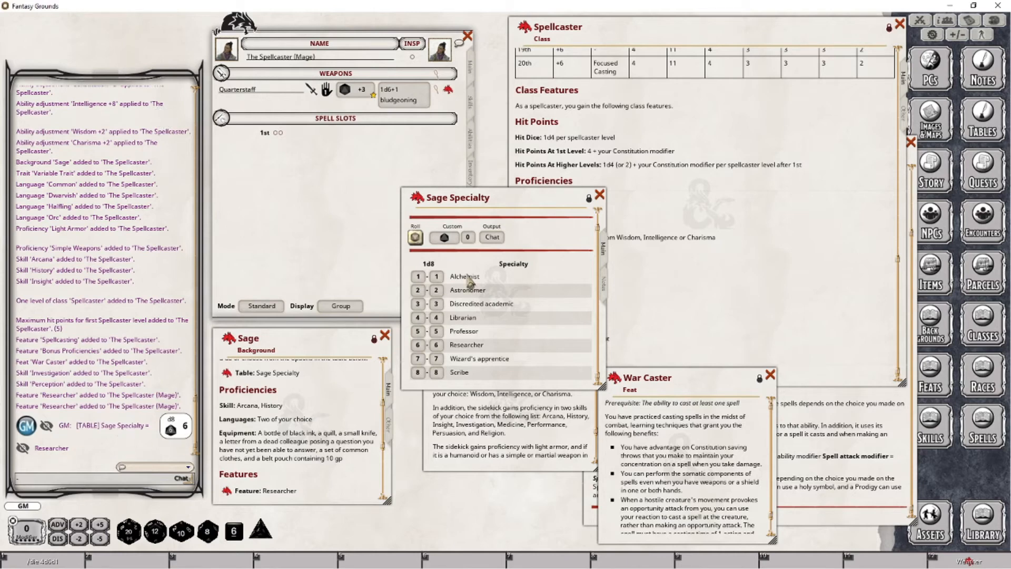
{"action": "left_click", "coordinate": [600, 195]}
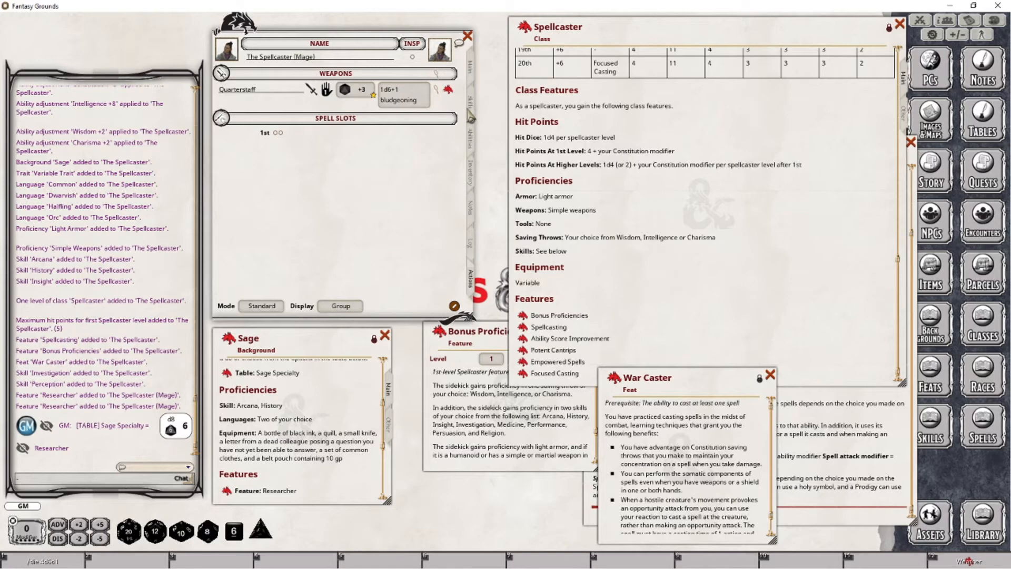
Rename the character's Researcher feature to "Researcher (Reseacher Specialization)" and close the Sage background record.
{"action": "left_click", "coordinate": [471, 138]}
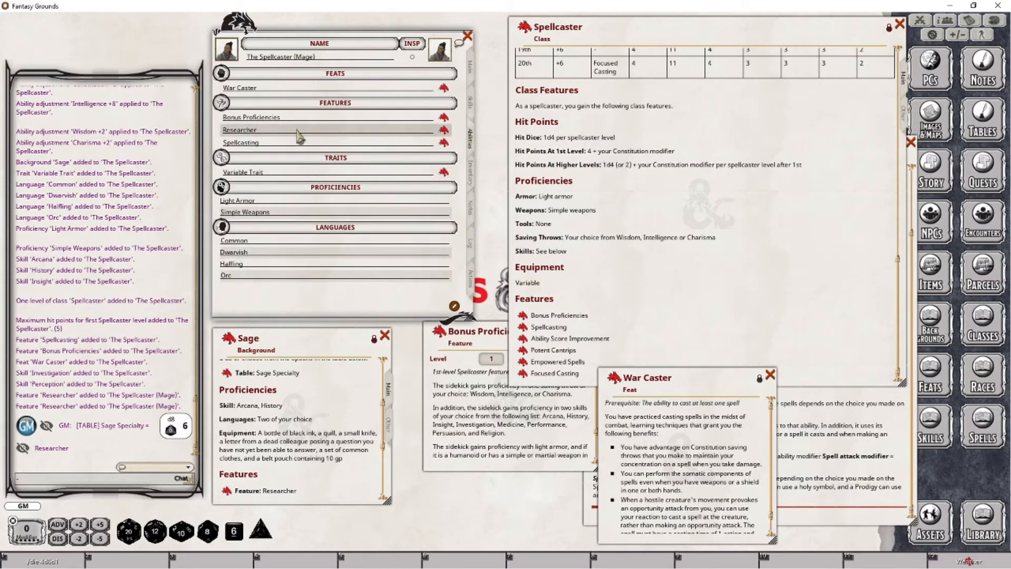
{"action": "type", "text": "(Reseacher Sa"}
{"action": "left_click", "coordinate": [385, 335]}
{"action": "left_click_drag", "start_coordinate": [444, 335], "coordinate": [252, 341]}
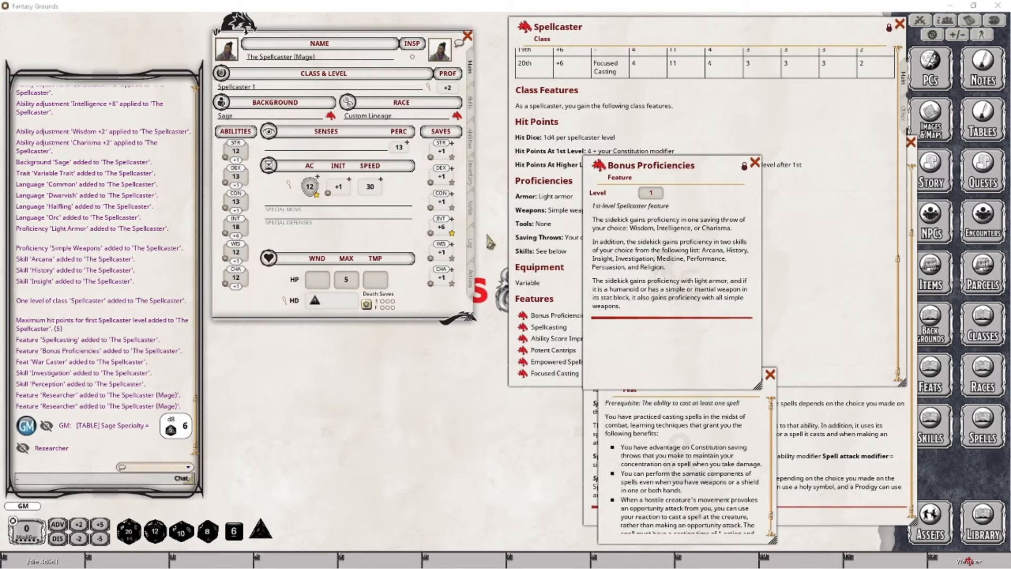
Close the Bonus Proficiencies record and examine the Spellcasting feature and War Caster feat descriptions.
{"action": "left_click", "coordinate": [473, 150]}
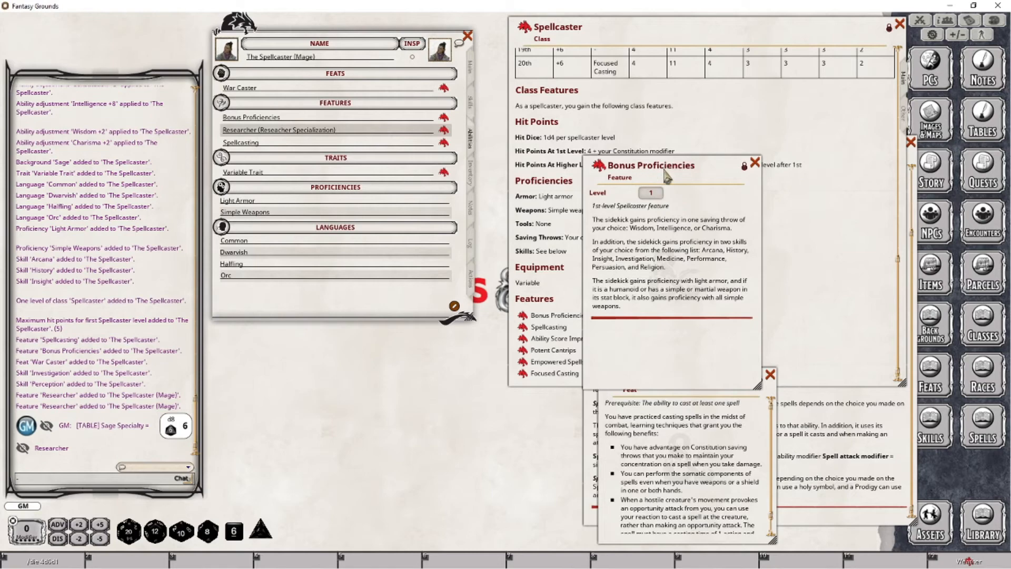
{"action": "left_click_drag", "start_coordinate": [715, 163], "coordinate": [357, 308]}
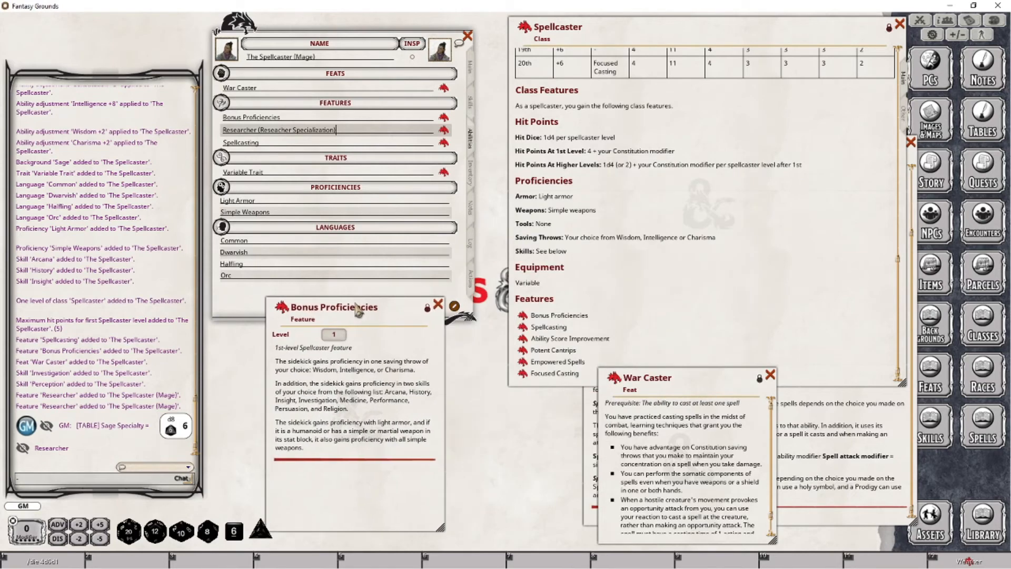
{"action": "left_click", "coordinate": [438, 305]}
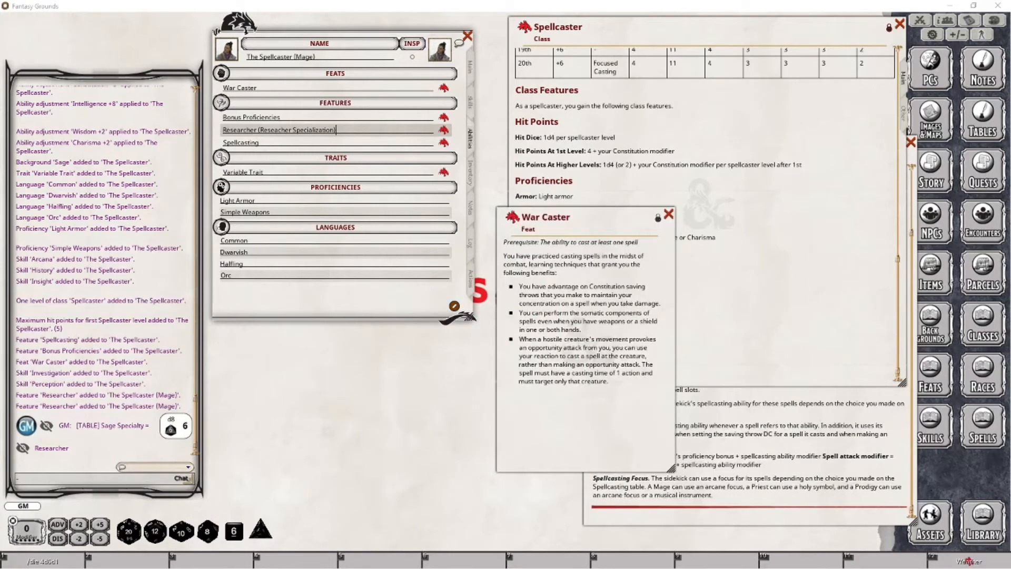
{"action": "left_click", "coordinate": [734, 437]}
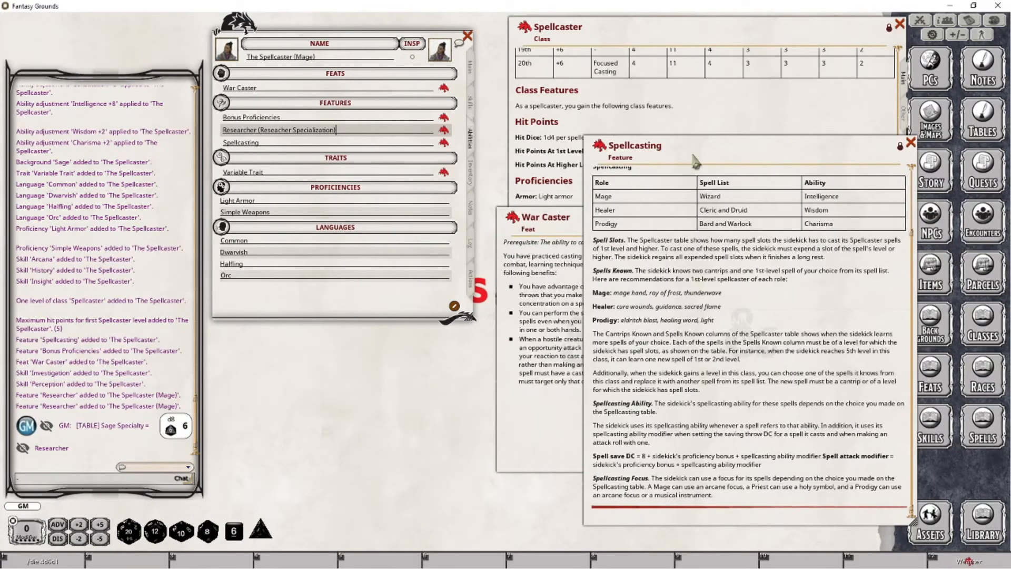
{"action": "left_click", "coordinate": [540, 451]}
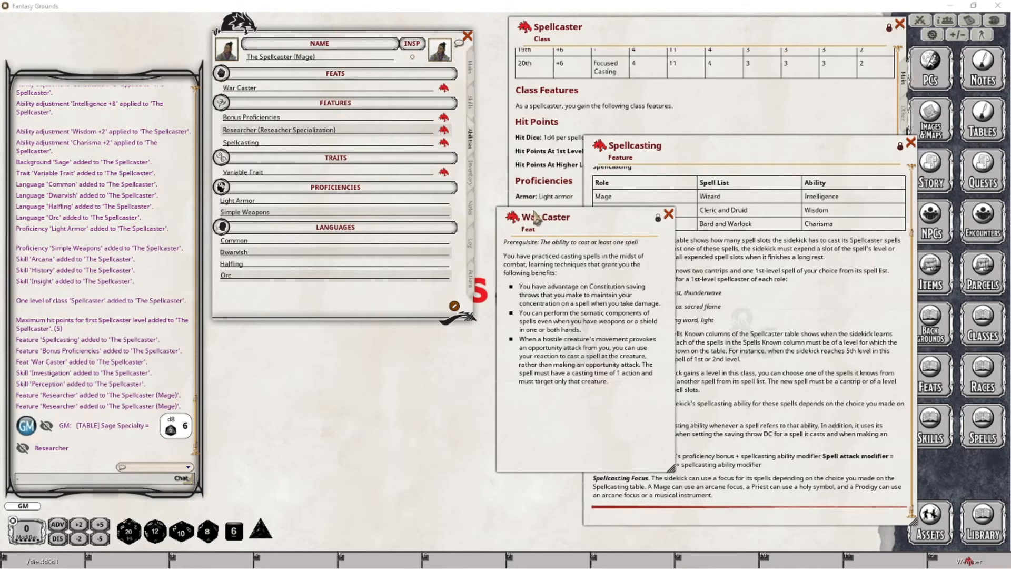
Add the War Caster feat to the character's actions as a power and set its group to Feat.
{"action": "left_click", "coordinate": [472, 285]}
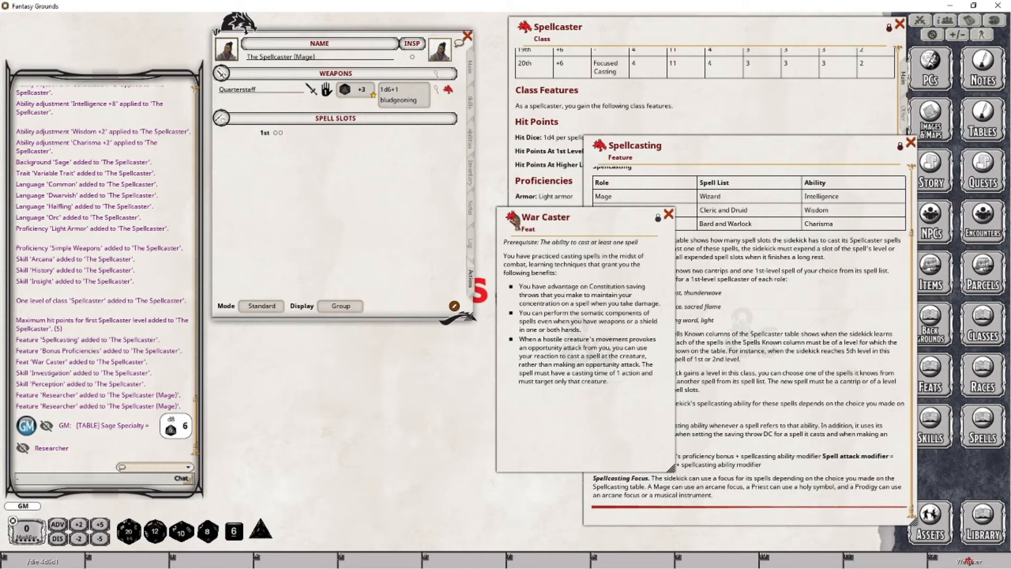
{"action": "left_click_drag", "start_coordinate": [511, 220], "coordinate": [300, 184]}
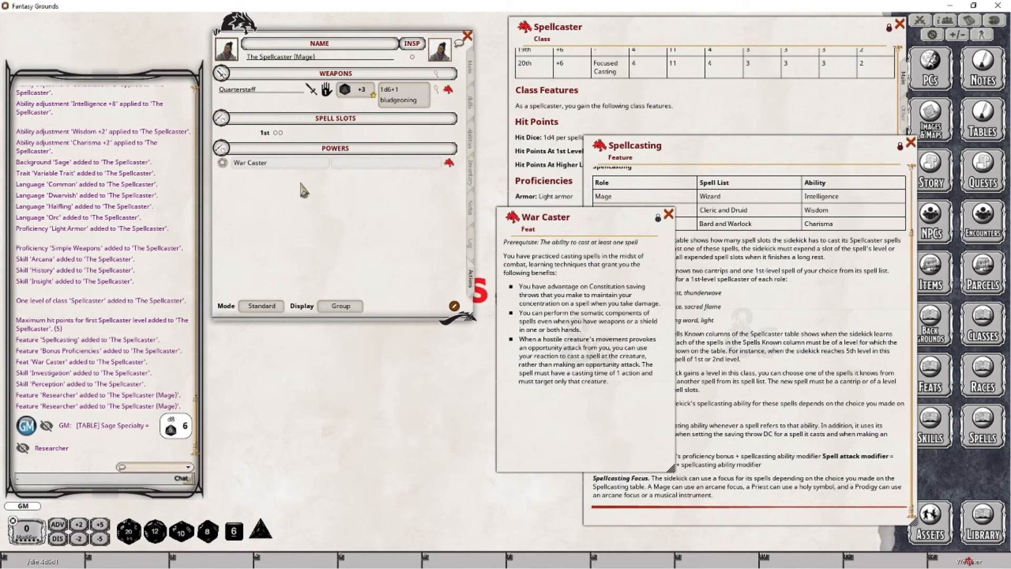
{"action": "left_click", "coordinate": [339, 164]}
{"action": "type", "text": "Feat"}
{"action": "key", "text": "Tab"}
{"action": "left_click", "coordinate": [400, 164]}
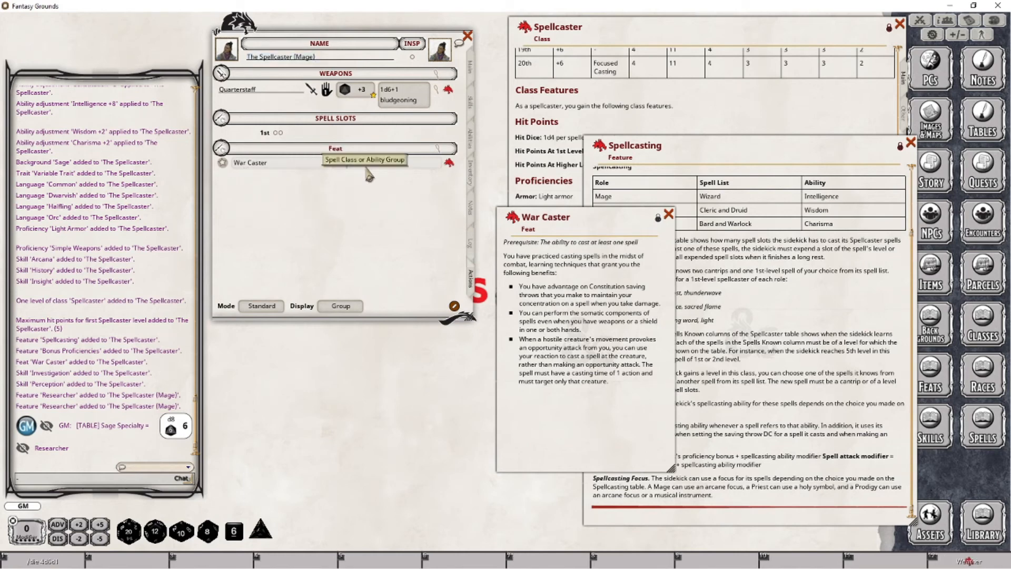
Add an effect to the War Caster power with the description "War Caster; ADVSAV: concentration".
{"action": "right_click", "coordinate": [404, 169]}
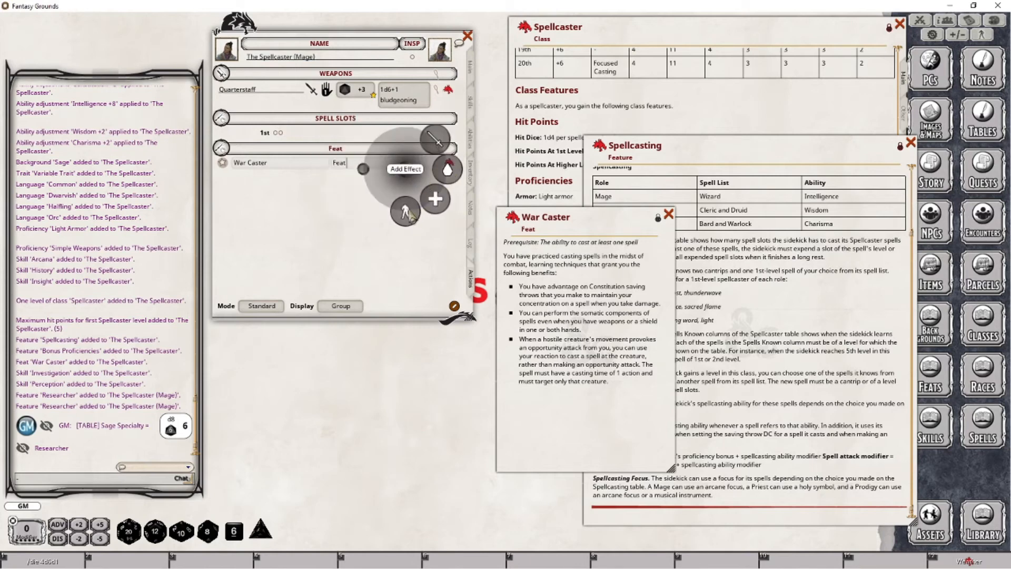
{"action": "left_click", "coordinate": [407, 212]}
{"action": "left_click", "coordinate": [446, 176]}
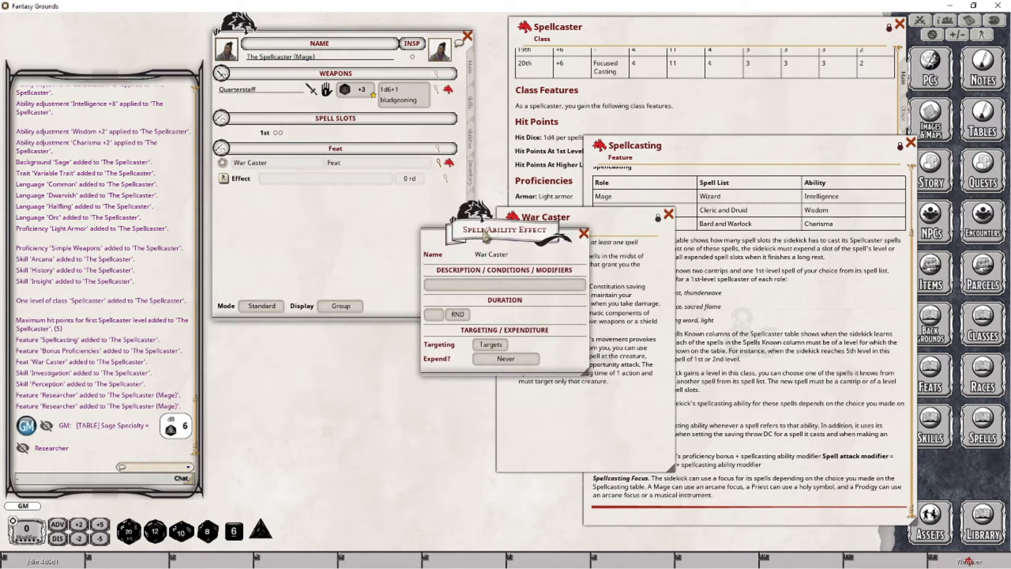
{"action": "left_click_drag", "start_coordinate": [486, 237], "coordinate": [384, 295]}
{"action": "left_click", "coordinate": [358, 345]}
{"action": "type", "text": "War"}
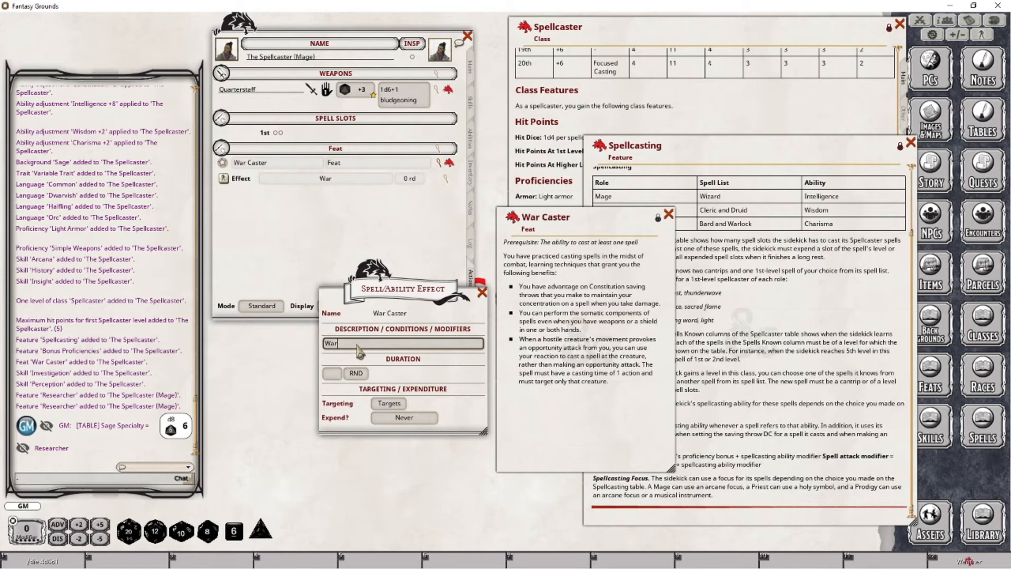
{"action": "type", "text": " Caster; ADV"}
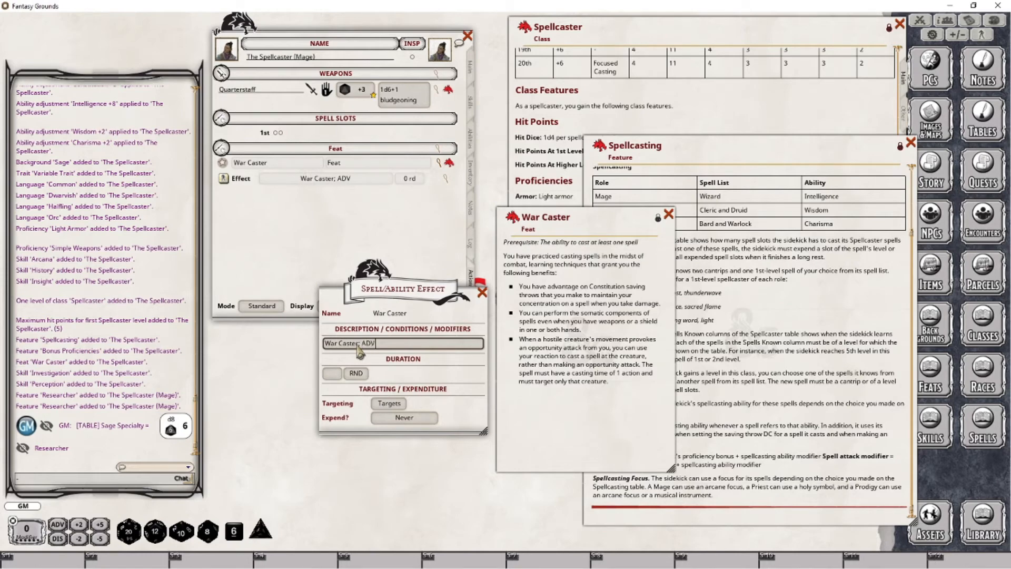
{"action": "type", "text": "SAV:"}
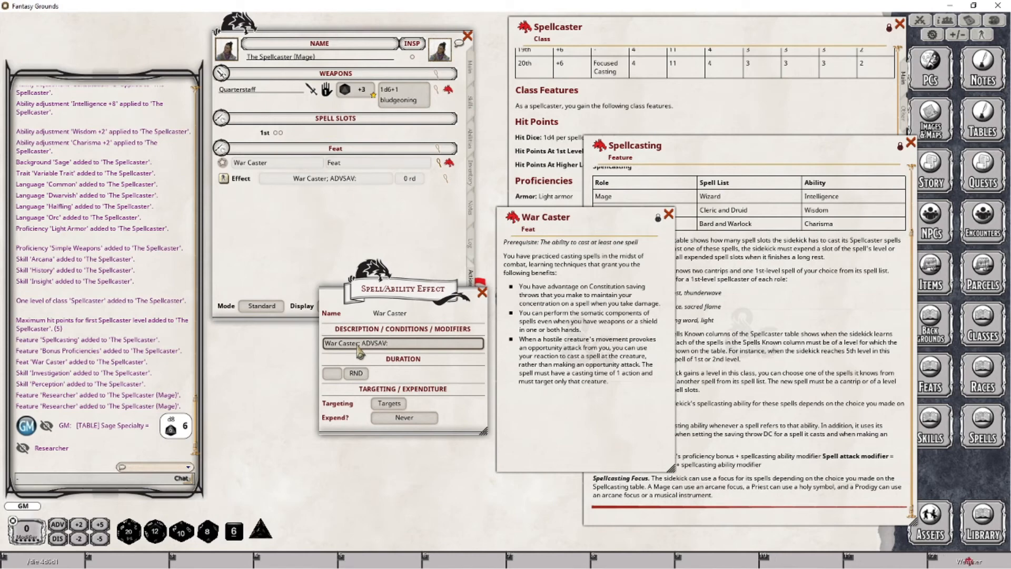
{"action": "type", "text": " concentration"}
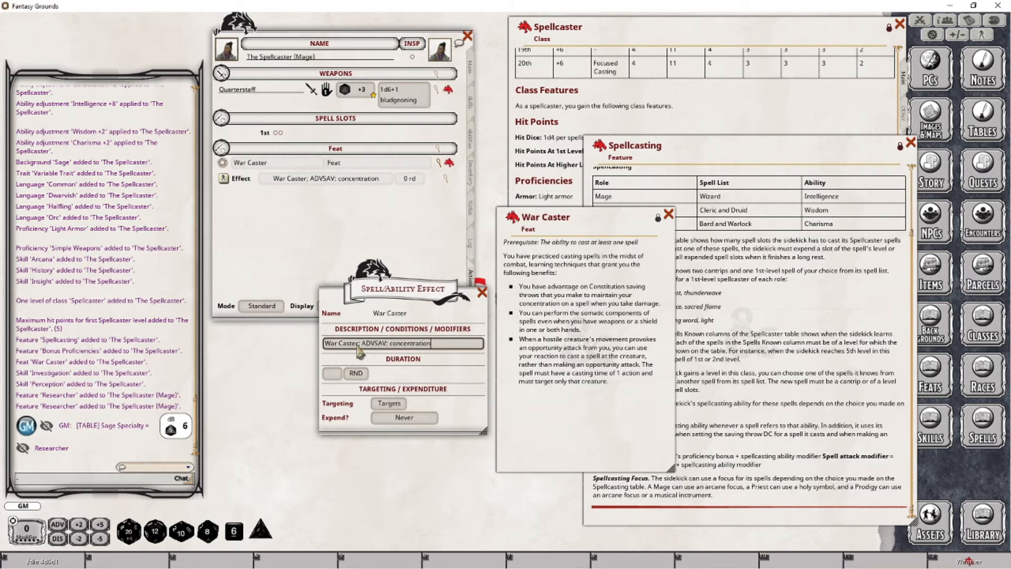
Set the War Caster effect's targeting to Self, and close the effect details and the War Caster feat record.
{"action": "left_click", "coordinate": [281, 341]}
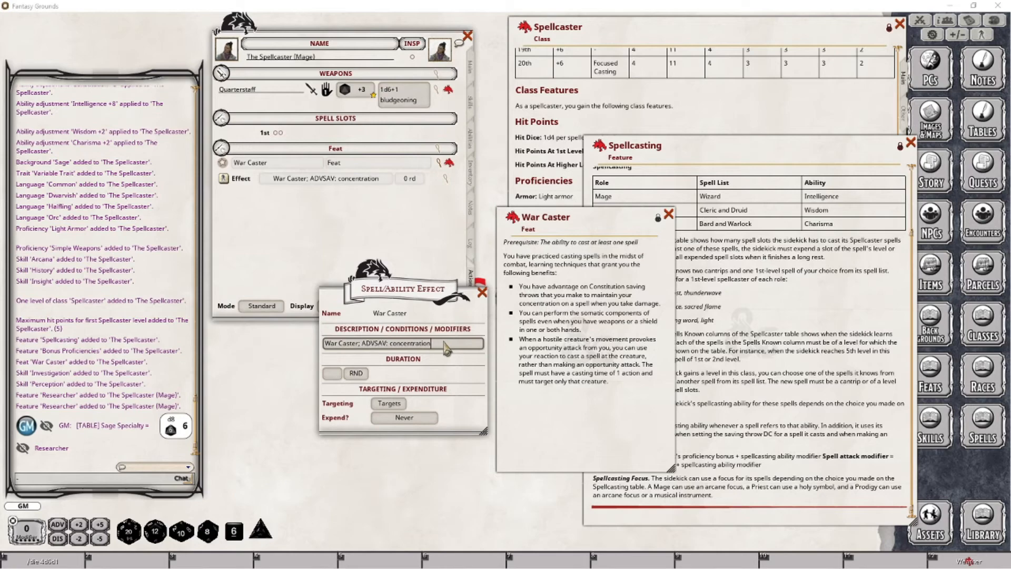
{"action": "left_click", "coordinate": [402, 404]}
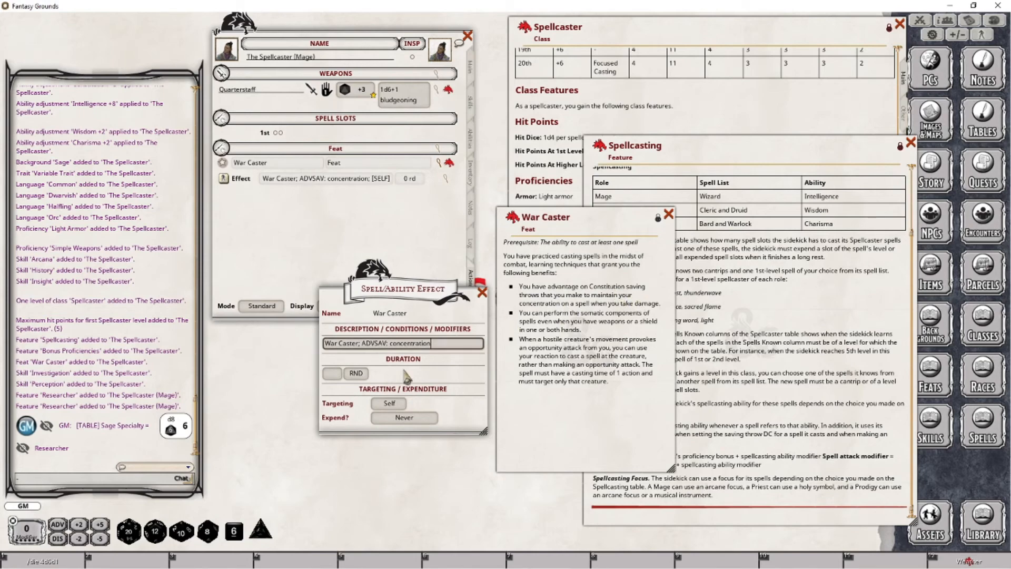
{"action": "left_click", "coordinate": [448, 343]}
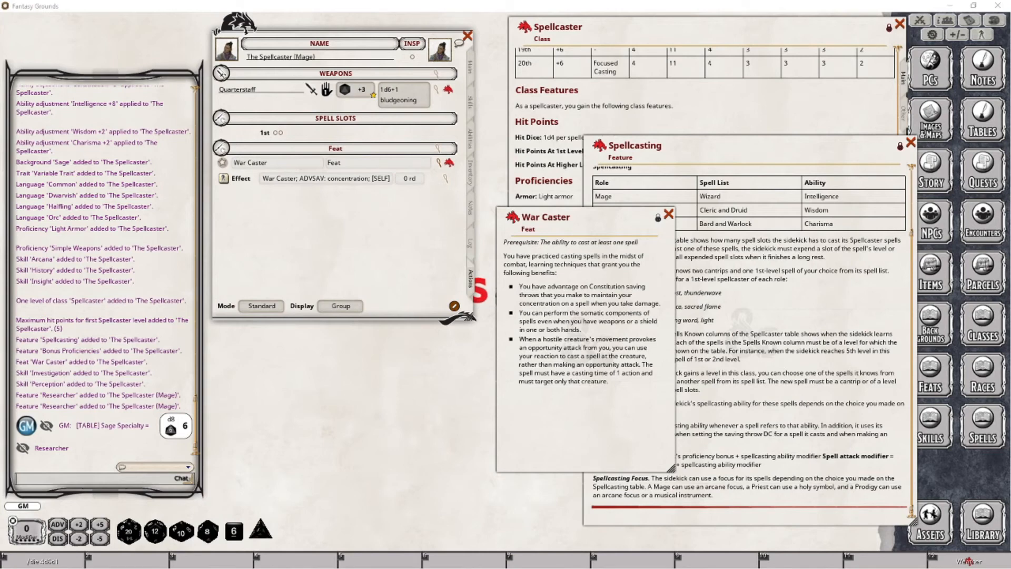
{"action": "left_click", "coordinate": [668, 214]}
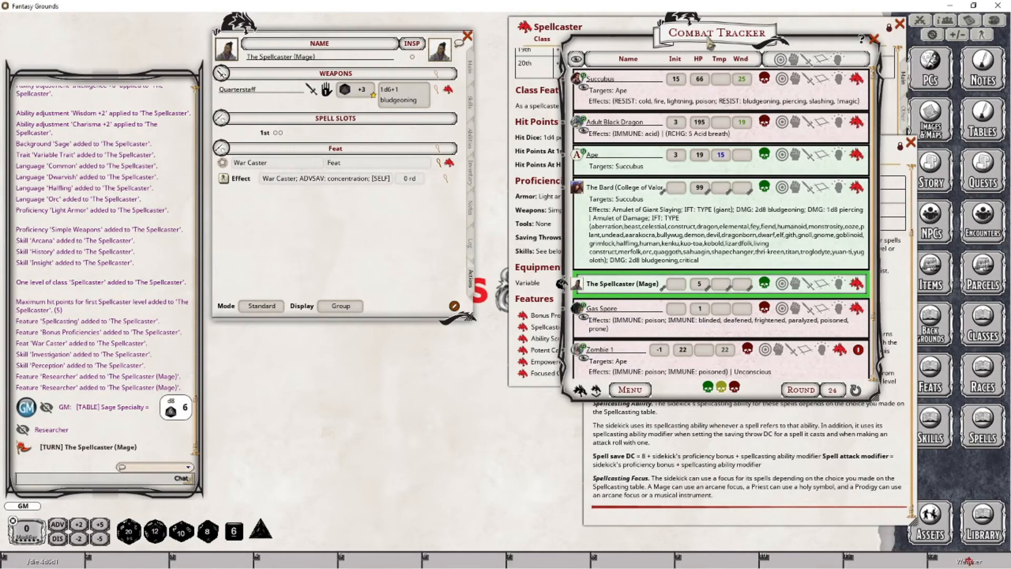
Apply the War Caster effect and the Protection from Evil and Good effect to The Spellcaster (Mage) in the combat tracker.
{"action": "left_click_drag", "start_coordinate": [713, 38], "coordinate": [685, 57]}
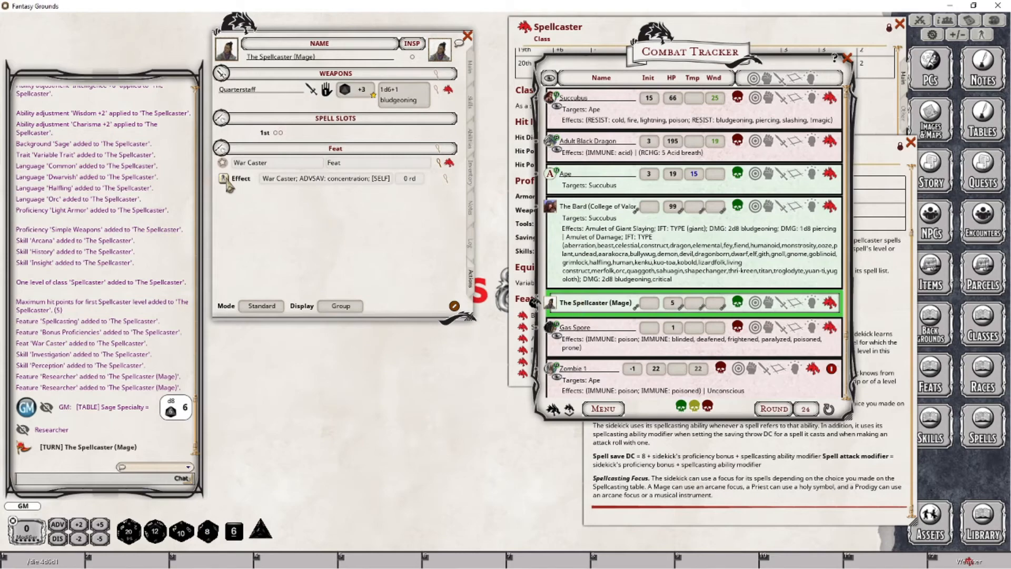
{"action": "left_click_drag", "start_coordinate": [227, 181], "coordinate": [632, 306]}
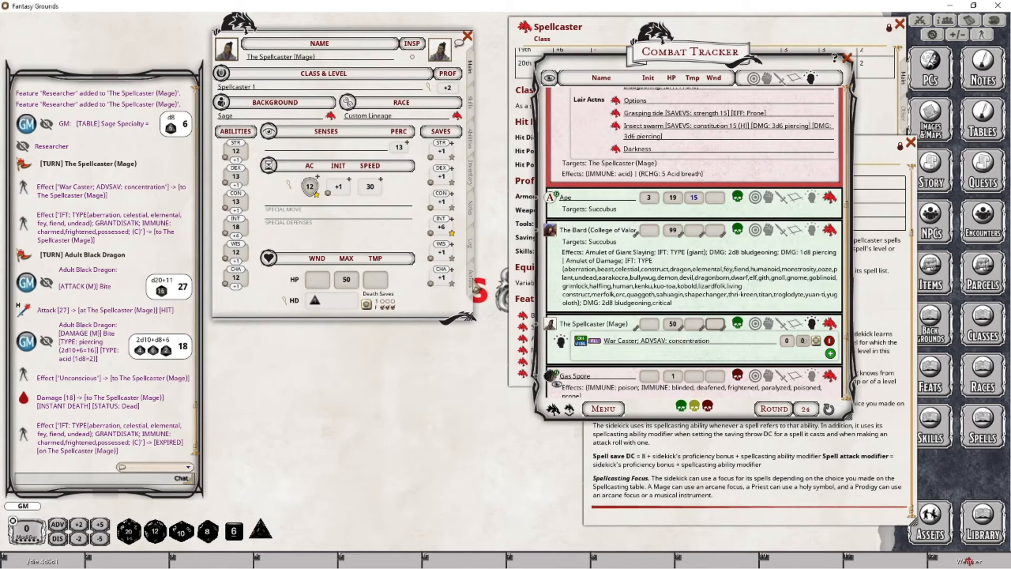
{"action": "left_click", "coordinate": [472, 279]}
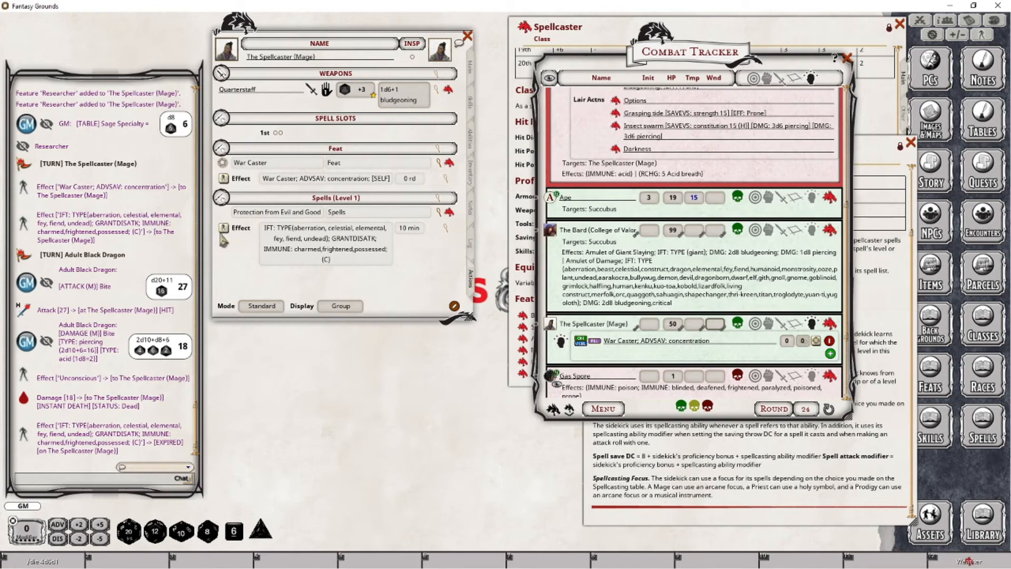
{"action": "left_click_drag", "start_coordinate": [548, 327], "coordinate": [551, 332]}
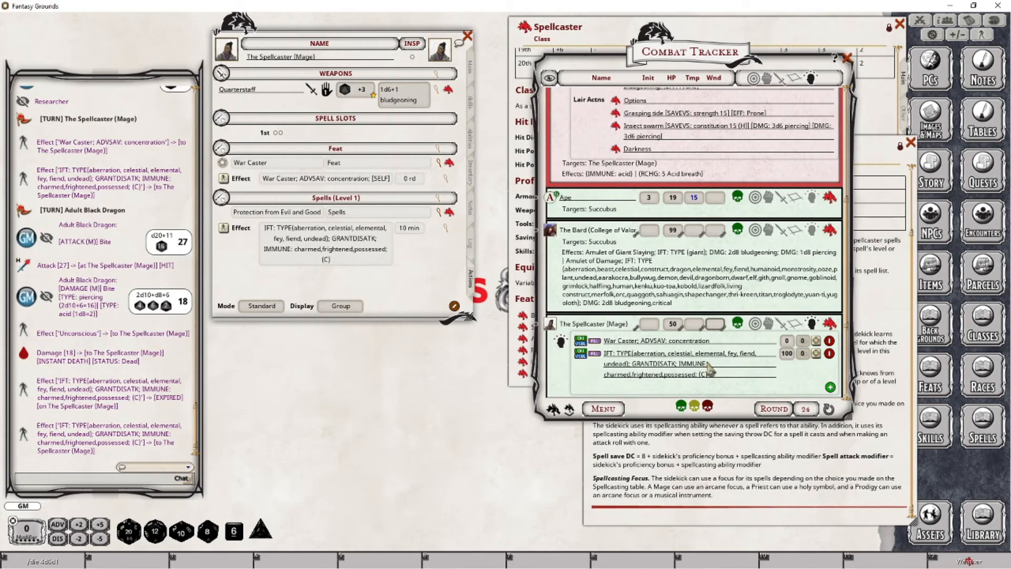
Roll the Adult Black Dragon's Bite attack and its damage against The Spellcaster (Mage) to test the concentration save.
{"action": "scroll", "coordinate": [732, 369], "scroll_direction": "down", "scroll_amount": 2}
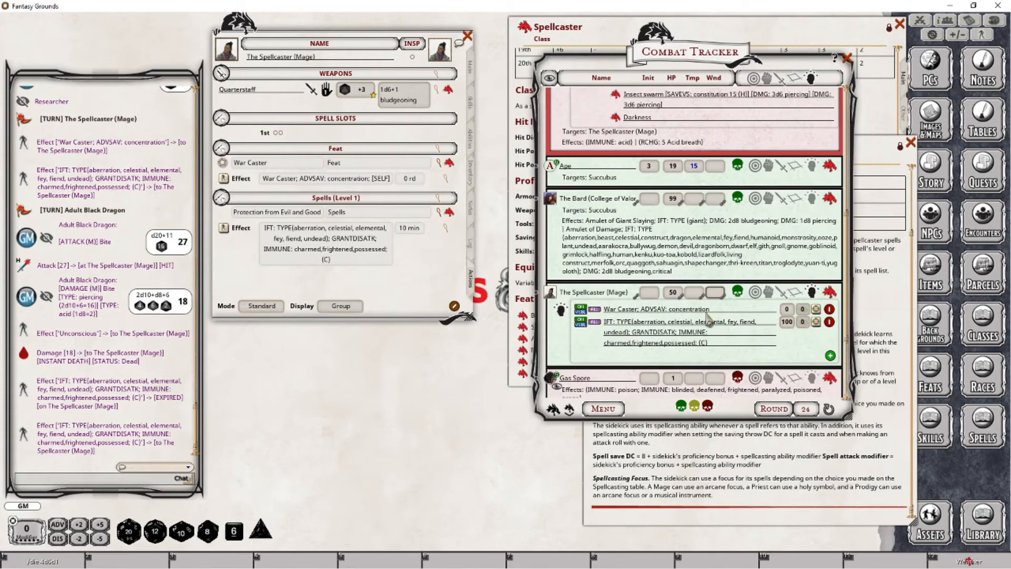
{"action": "scroll", "coordinate": [714, 332], "scroll_direction": "up", "scroll_amount": 5}
{"action": "scroll", "coordinate": [717, 323], "scroll_direction": "up", "scroll_amount": 1}
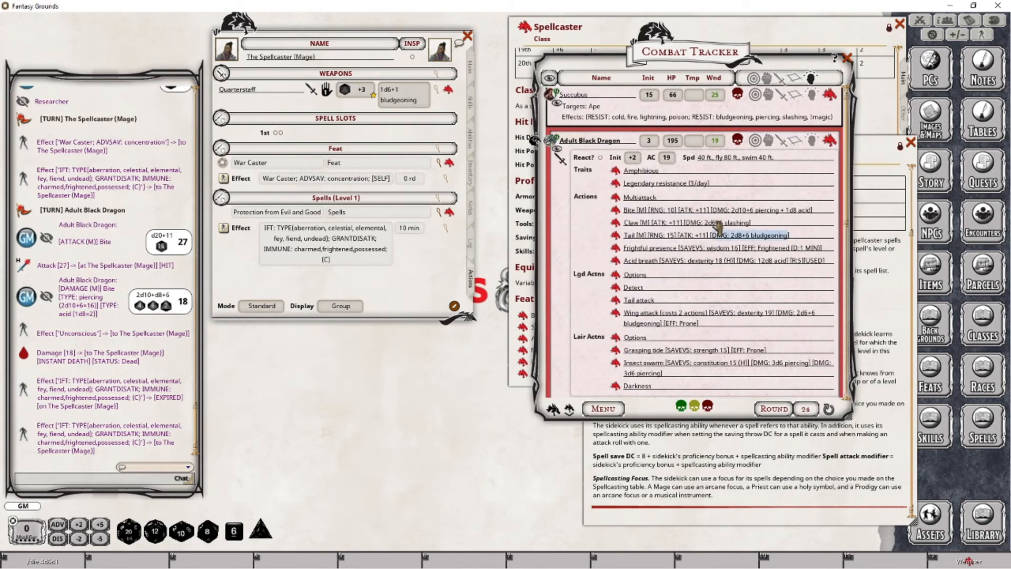
{"action": "double_click", "coordinate": [693, 211]}
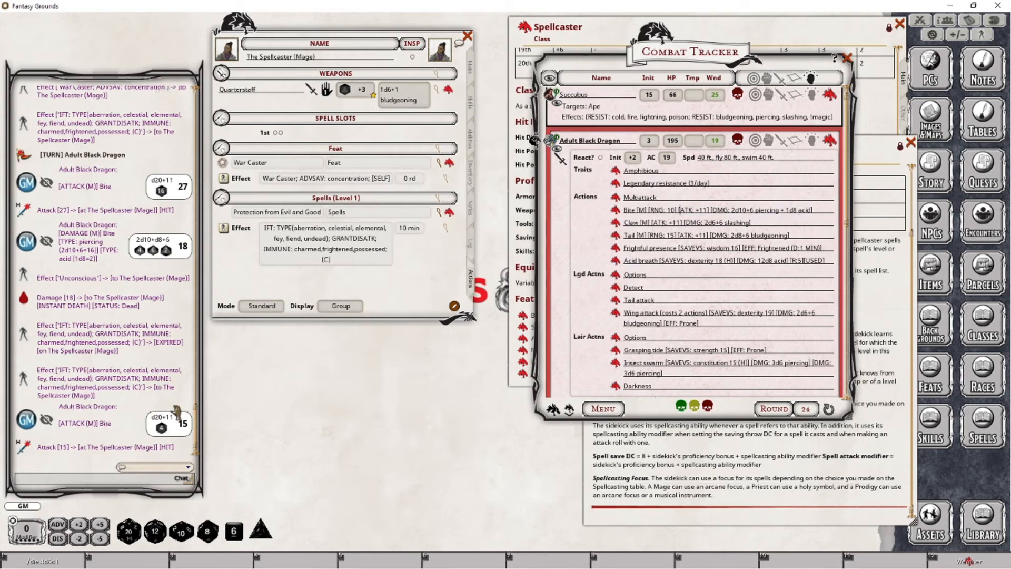
{"action": "double_click", "coordinate": [754, 211]}
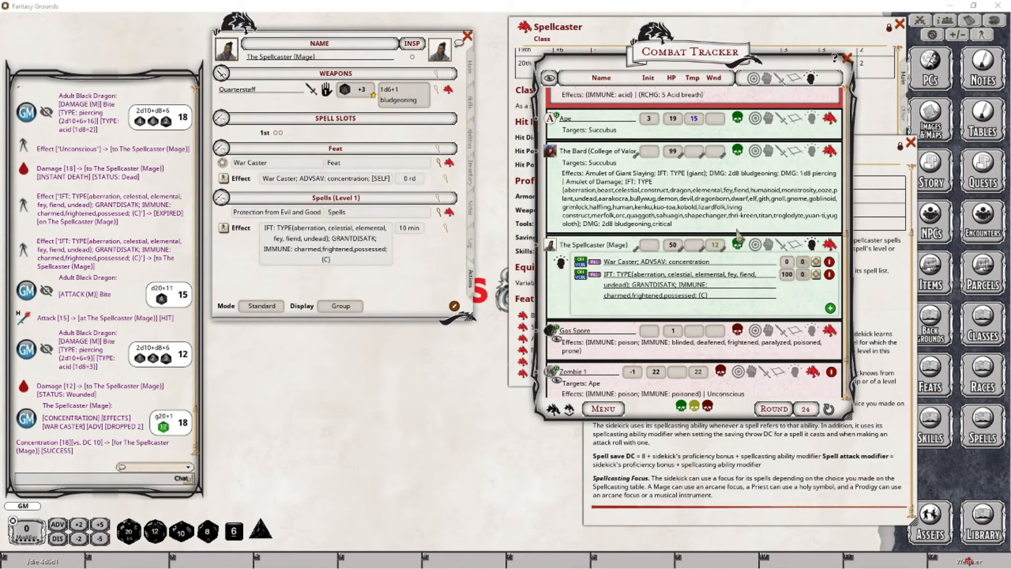
Roll the Adult Black Dragon's Bite damage against The Spellcaster (Mage) three more times to repeat the concentration test.
{"action": "scroll", "coordinate": [548, 227], "scroll_direction": "up", "scroll_amount": 3}
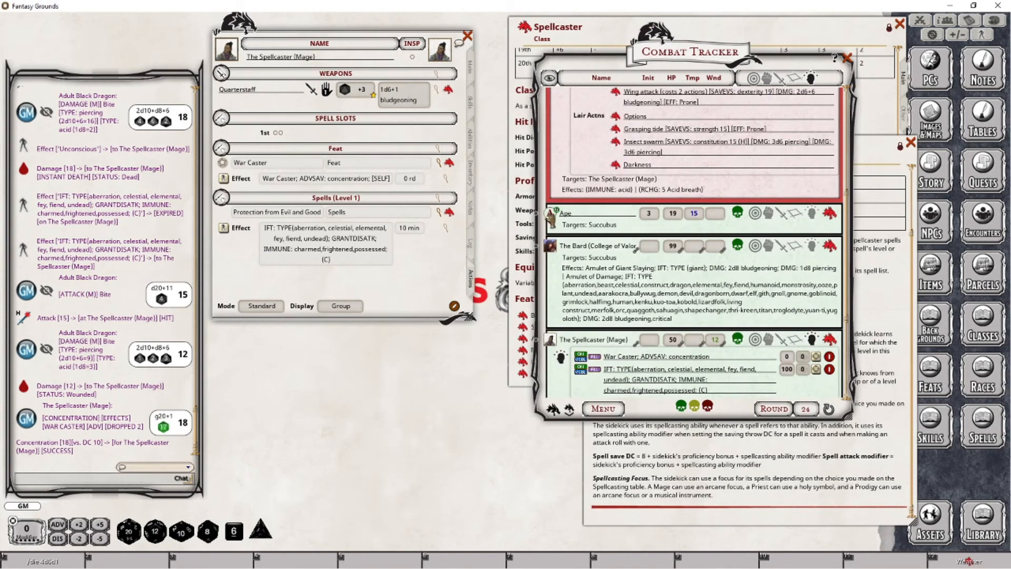
{"action": "scroll", "coordinate": [560, 136], "scroll_direction": "up", "scroll_amount": 7}
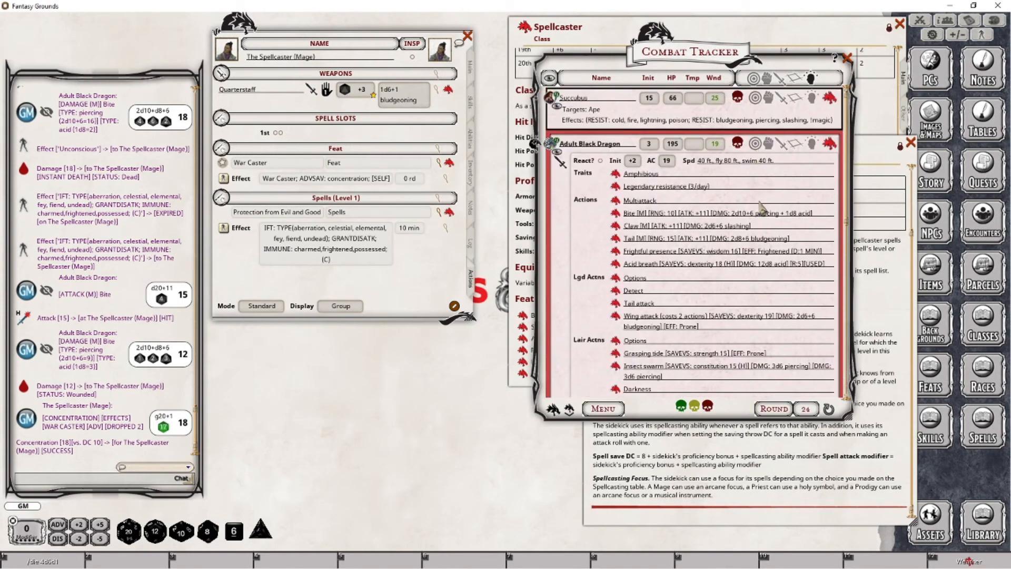
{"action": "double_click", "coordinate": [768, 219]}
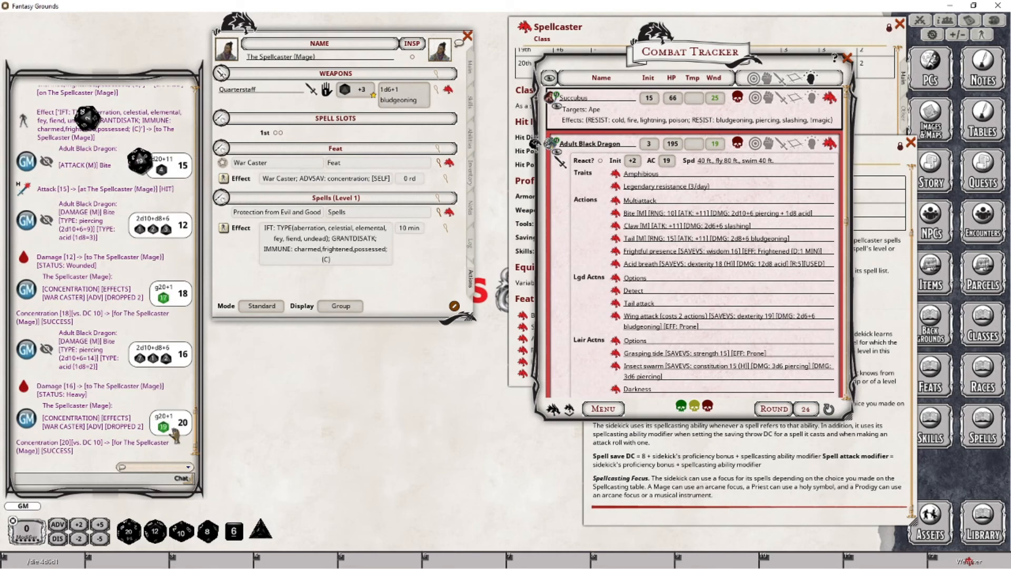
{"action": "double_click", "coordinate": [774, 213]}
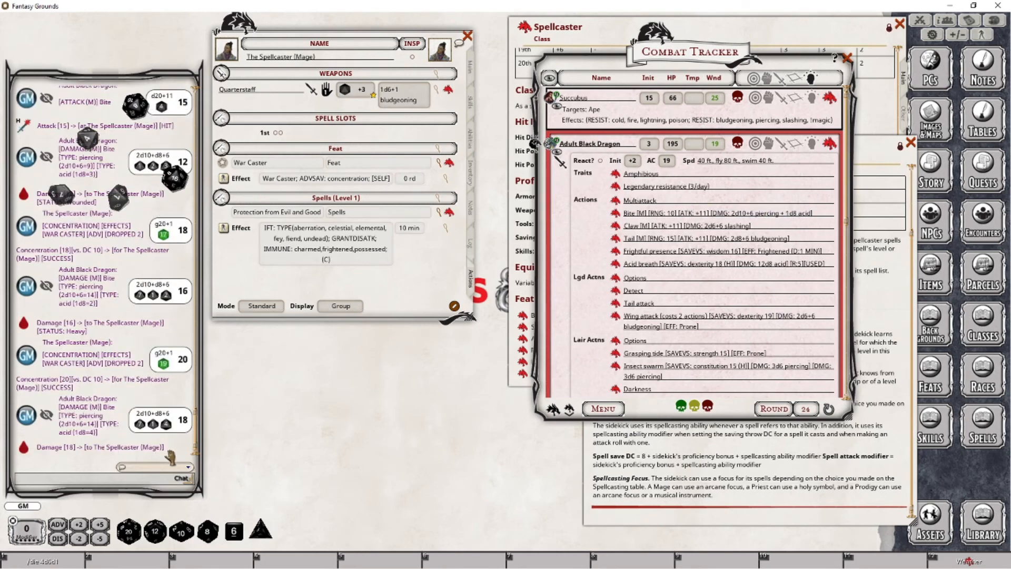
{"action": "double_click", "coordinate": [775, 213]}
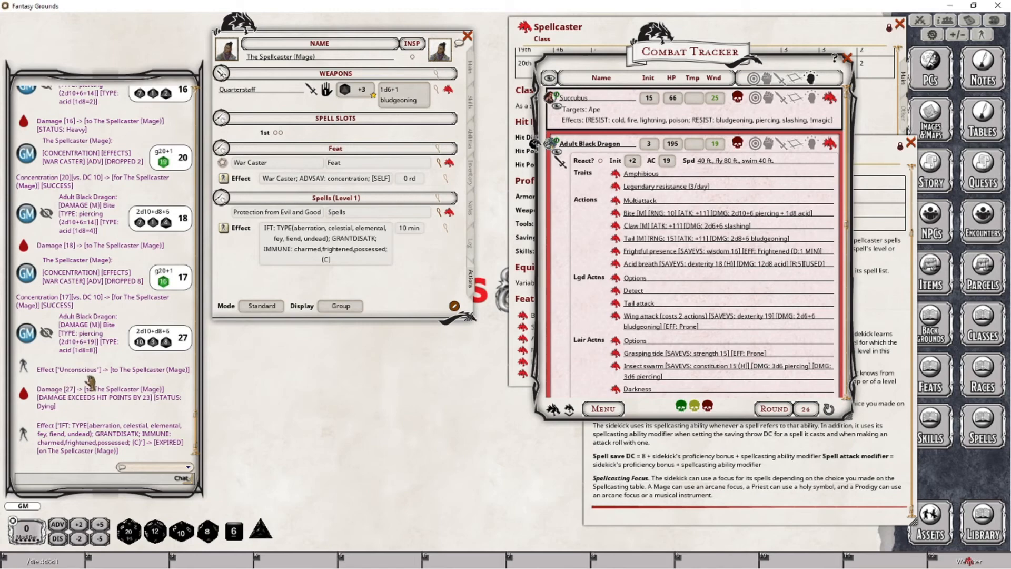
Remove the Unconscious effect from The Spellcaster (Mage) in the combat tracker and close the Spellcasting feature record.
{"action": "scroll", "coordinate": [653, 337], "scroll_direction": "down", "scroll_amount": 8}
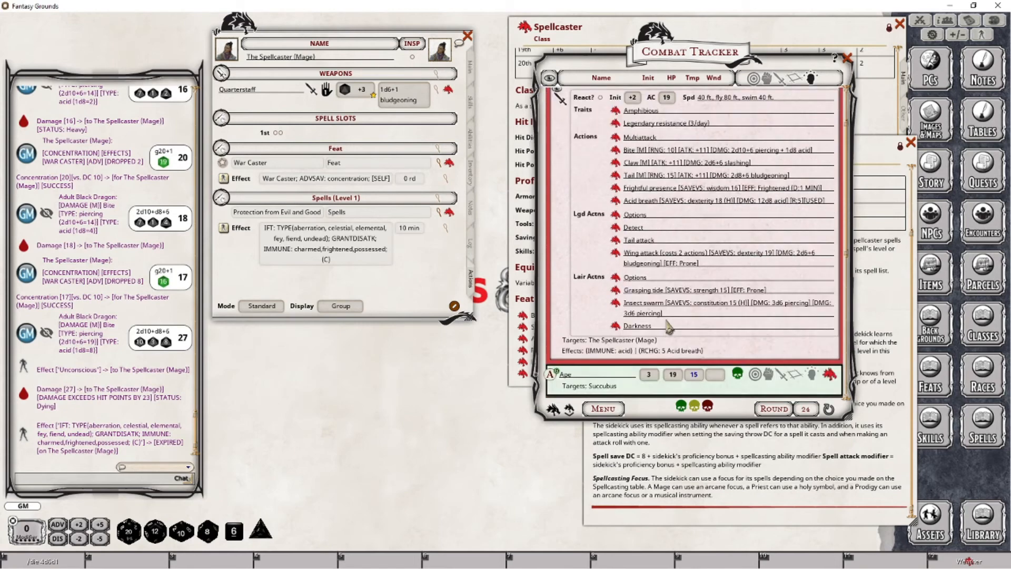
{"action": "scroll", "coordinate": [674, 324], "scroll_direction": "down", "scroll_amount": 3}
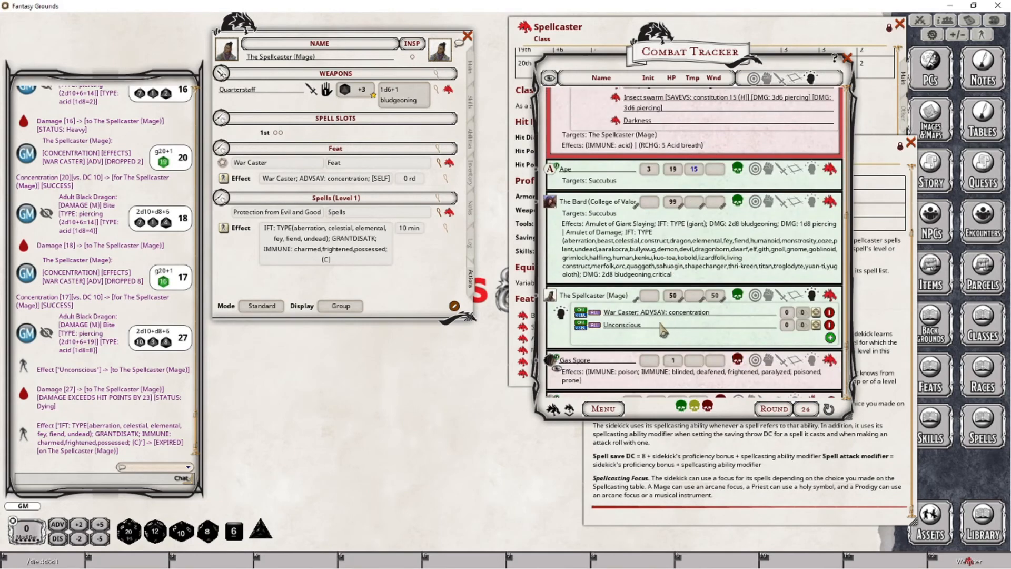
{"action": "left_click", "coordinate": [829, 325]}
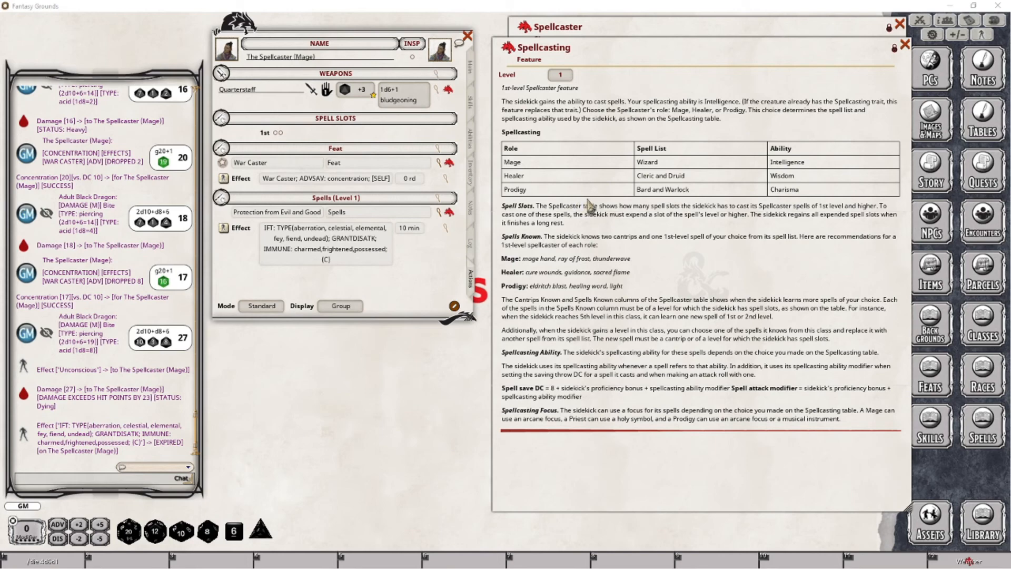
{"action": "left_click", "coordinate": [906, 45]}
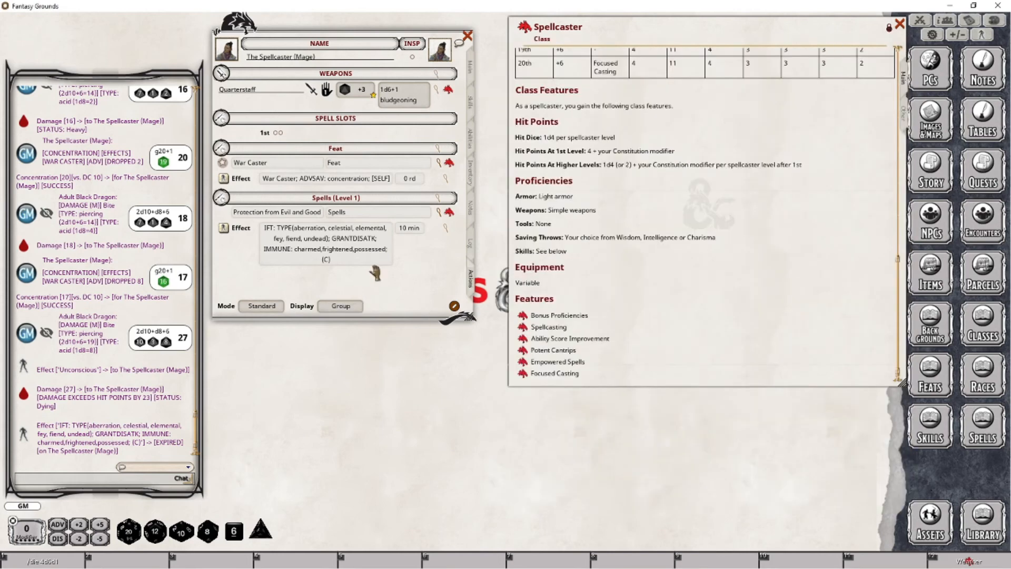
Delete the Protection from Evil and Good spell from the character's actions.
{"action": "right_click", "coordinate": [358, 238]}
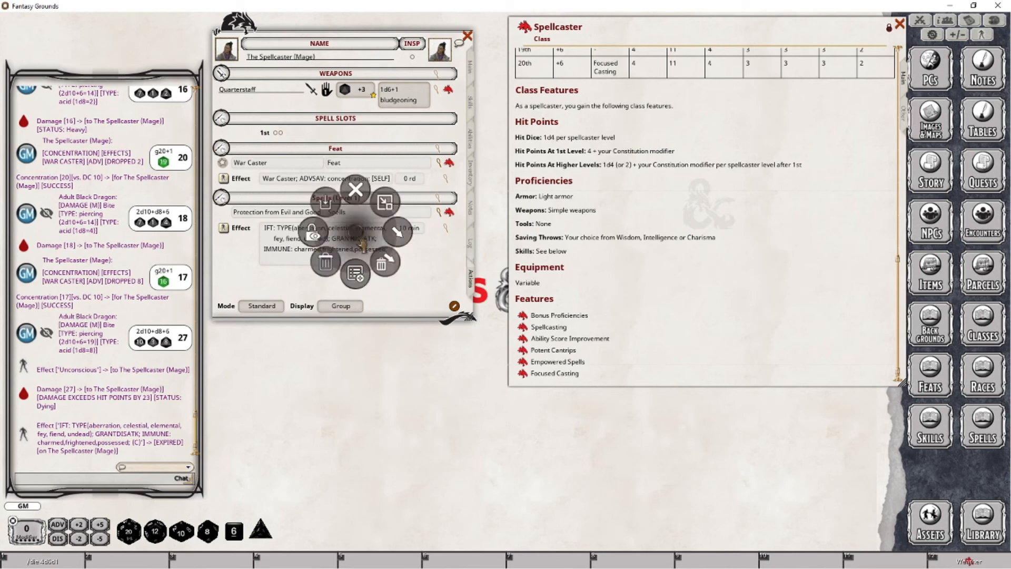
{"action": "right_click", "coordinate": [405, 222]}
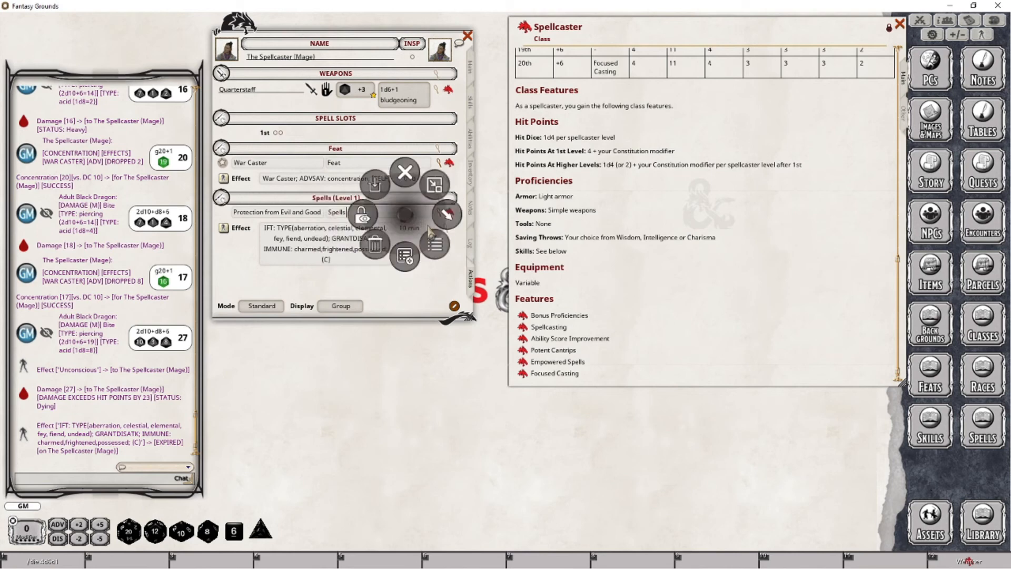
{"action": "left_click", "coordinate": [384, 240]}
{"action": "left_click", "coordinate": [333, 242]}
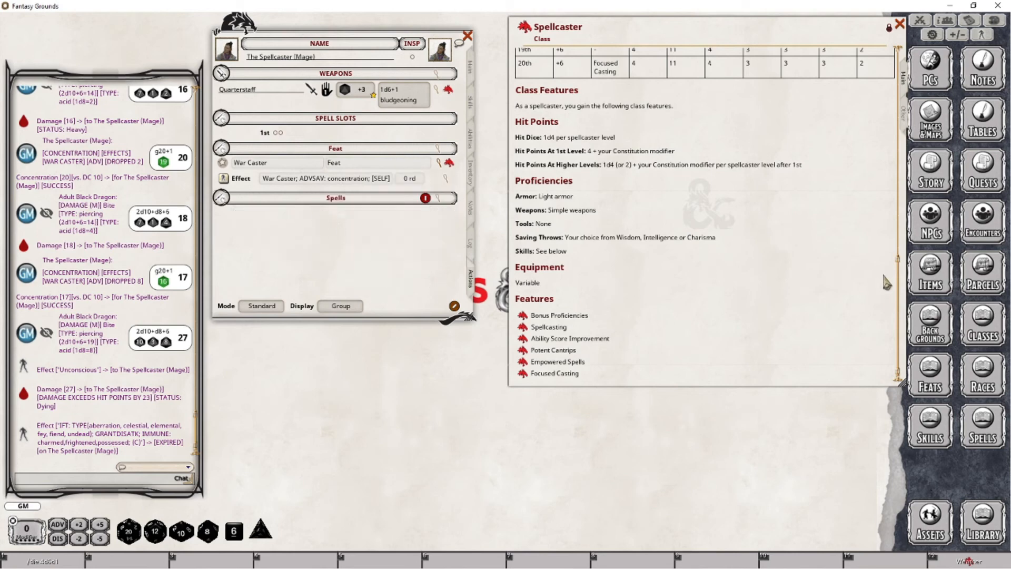
Filter the Wizard spell list to level 0 and add the Fire Bolt and Mage Hand cantrips to the character's actions.
{"action": "left_click", "coordinate": [981, 432]}
{"action": "left_click_drag", "start_coordinate": [601, 281], "coordinate": [602, 142]}
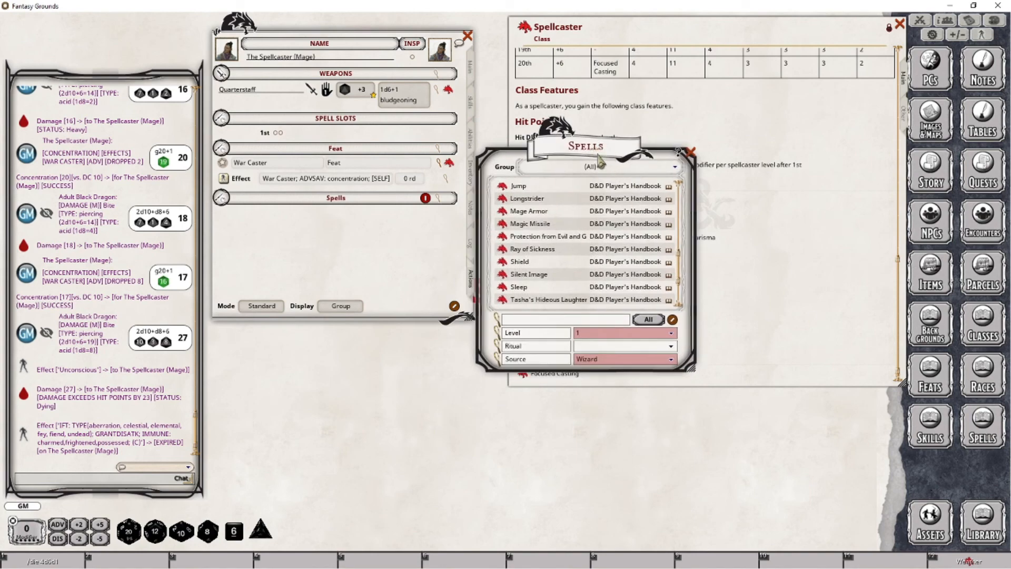
{"action": "left_click_drag", "start_coordinate": [598, 154], "coordinate": [605, 203]}
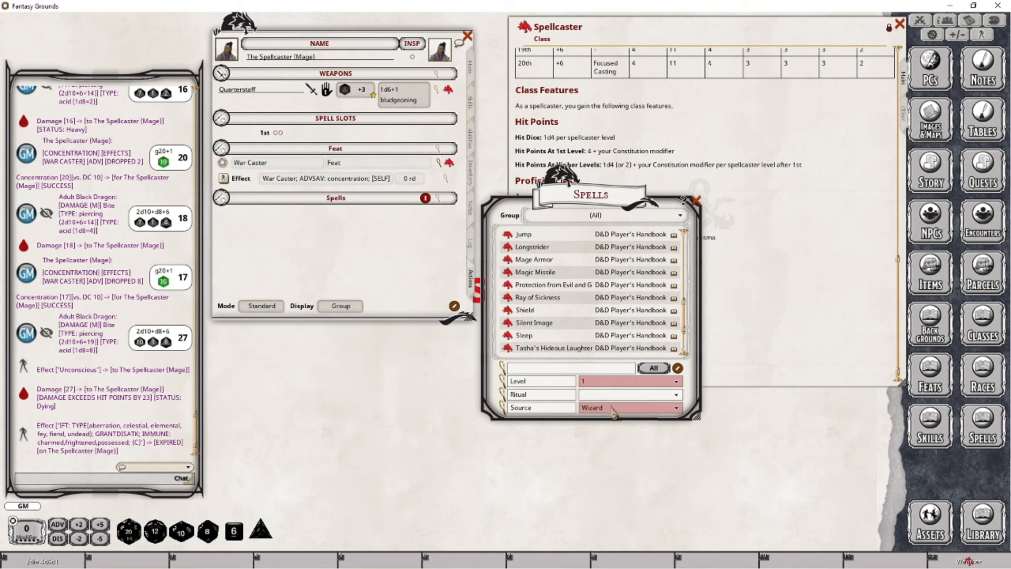
{"action": "left_click", "coordinate": [593, 382]}
{"action": "left_click", "coordinate": [584, 310]}
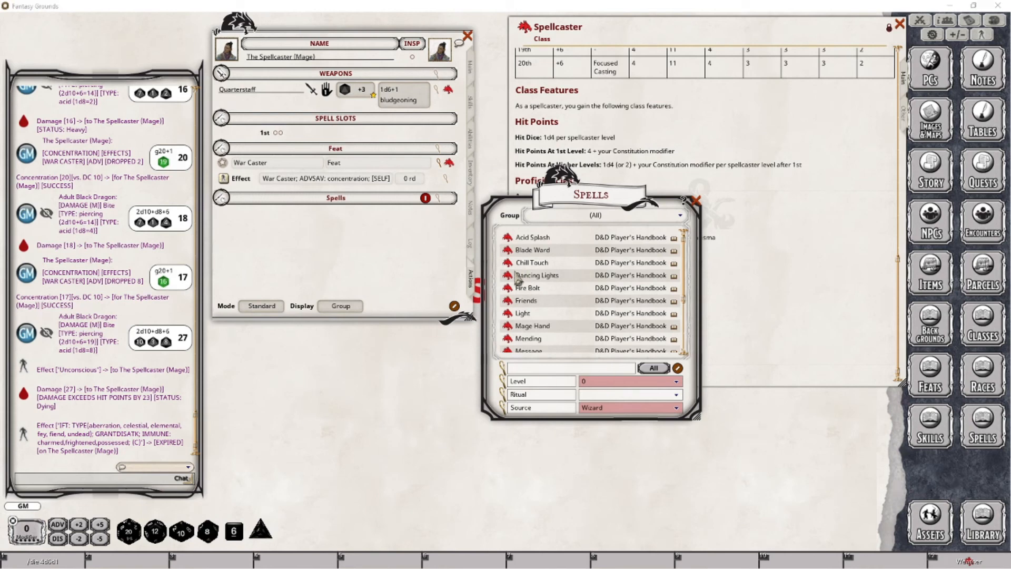
{"action": "left_click_drag", "start_coordinate": [513, 290], "coordinate": [316, 229]}
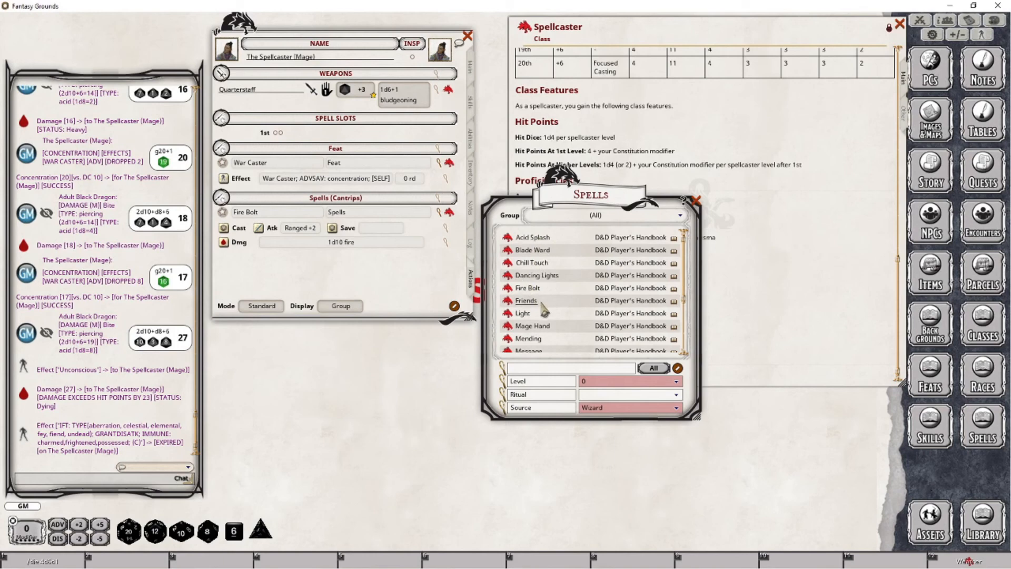
{"action": "scroll", "coordinate": [544, 312], "scroll_direction": "down", "scroll_amount": 1}
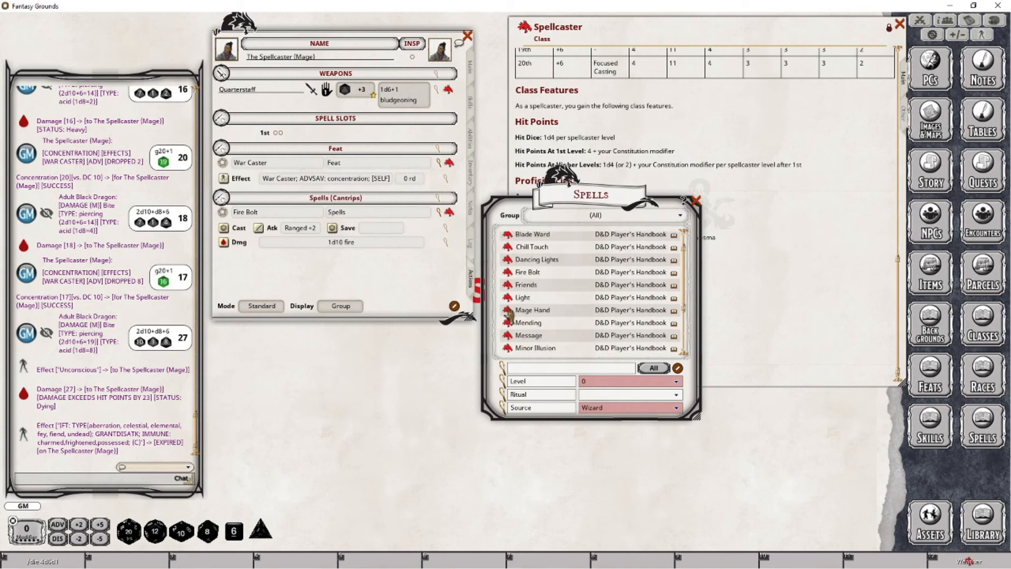
{"action": "left_click_drag", "start_coordinate": [510, 316], "coordinate": [316, 265]}
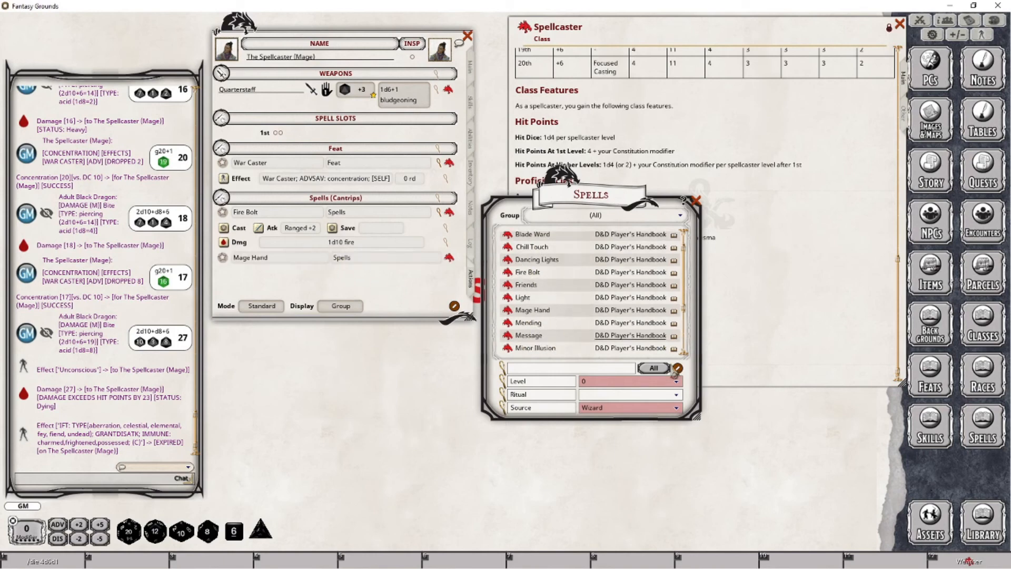
Filter the Wizard spell list to level 1, add Magic Missile to the character's actions, and close the spell list.
{"action": "left_click", "coordinate": [590, 384]}
{"action": "left_click", "coordinate": [587, 315]}
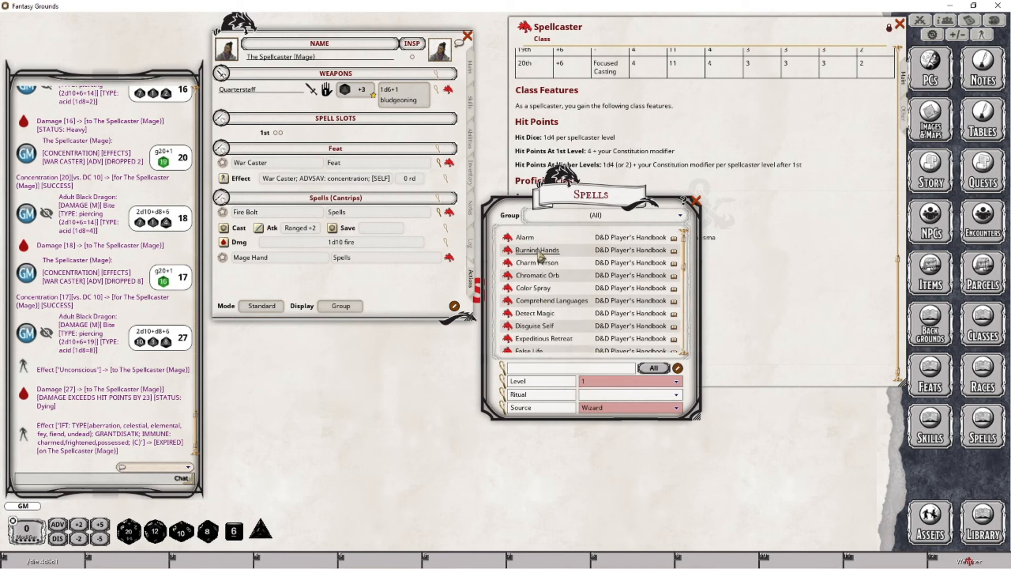
{"action": "scroll", "coordinate": [548, 264], "scroll_direction": "down", "scroll_amount": 3}
{"action": "scroll", "coordinate": [549, 279], "scroll_direction": "down", "scroll_amount": 5}
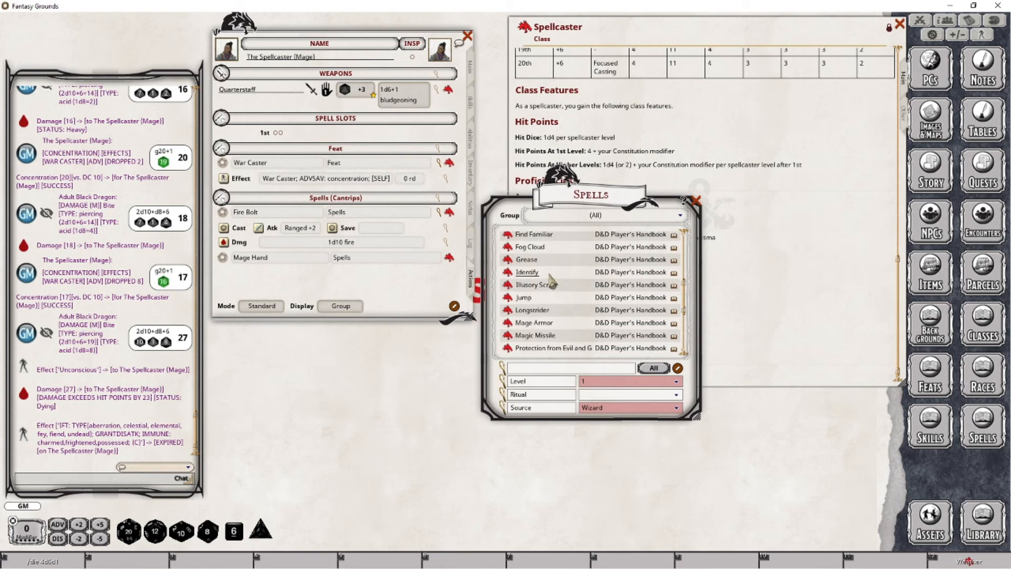
{"action": "left_click_drag", "start_coordinate": [506, 294], "coordinate": [320, 306]}
{"action": "scroll", "coordinate": [364, 227], "scroll_direction": "down", "scroll_amount": 1}
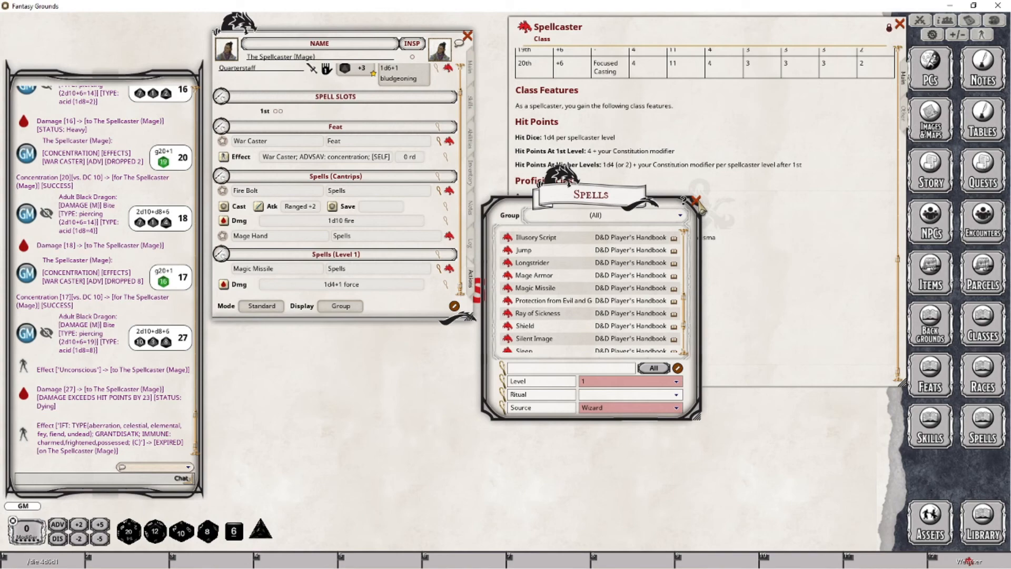
{"action": "left_click", "coordinate": [697, 201]}
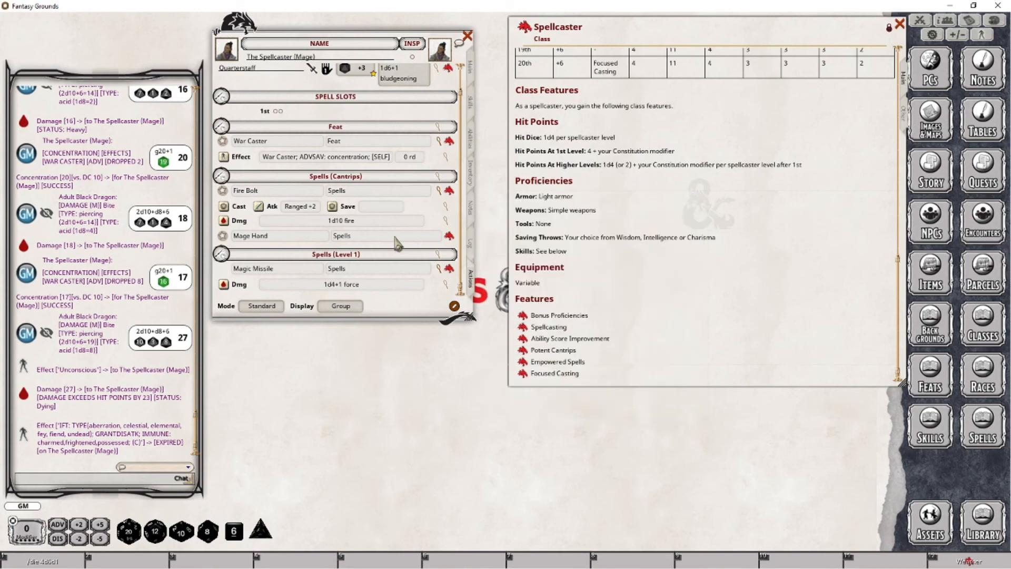
Open the Player's Handbook Wizard class record and bring up its Spellcasting feature.
{"action": "left_click", "coordinate": [993, 324]}
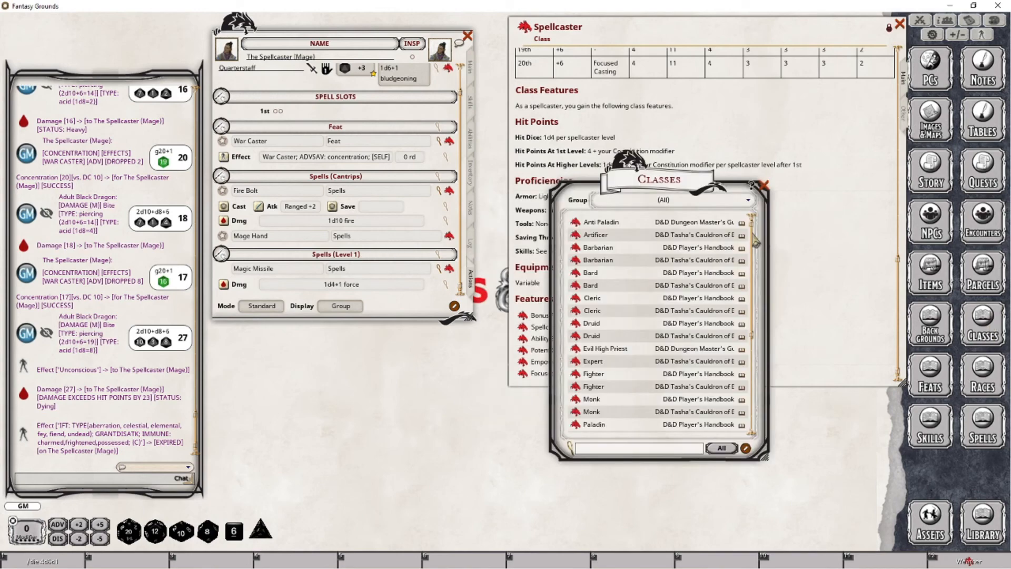
{"action": "left_click_drag", "start_coordinate": [756, 242], "coordinate": [777, 340]}
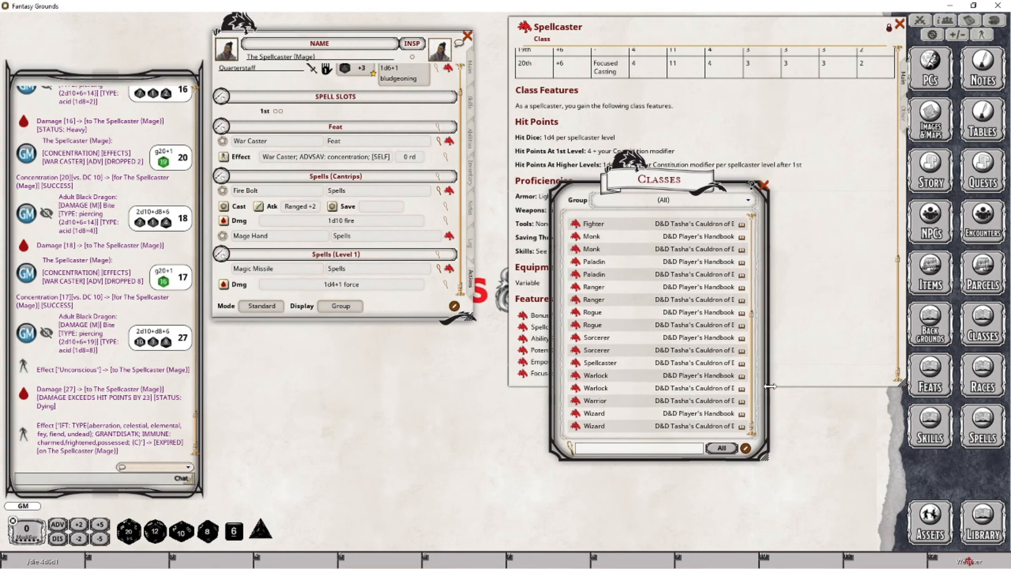
{"action": "left_click", "coordinate": [590, 413]}
{"action": "left_click_drag", "start_coordinate": [663, 231], "coordinate": [487, 207]}
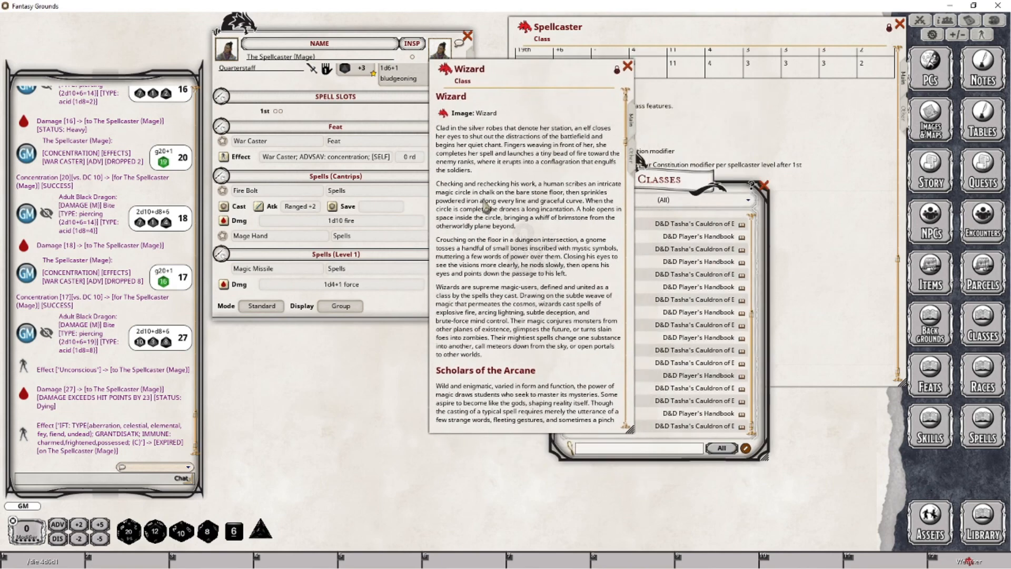
{"action": "left_click_drag", "start_coordinate": [627, 113], "coordinate": [641, 420]}
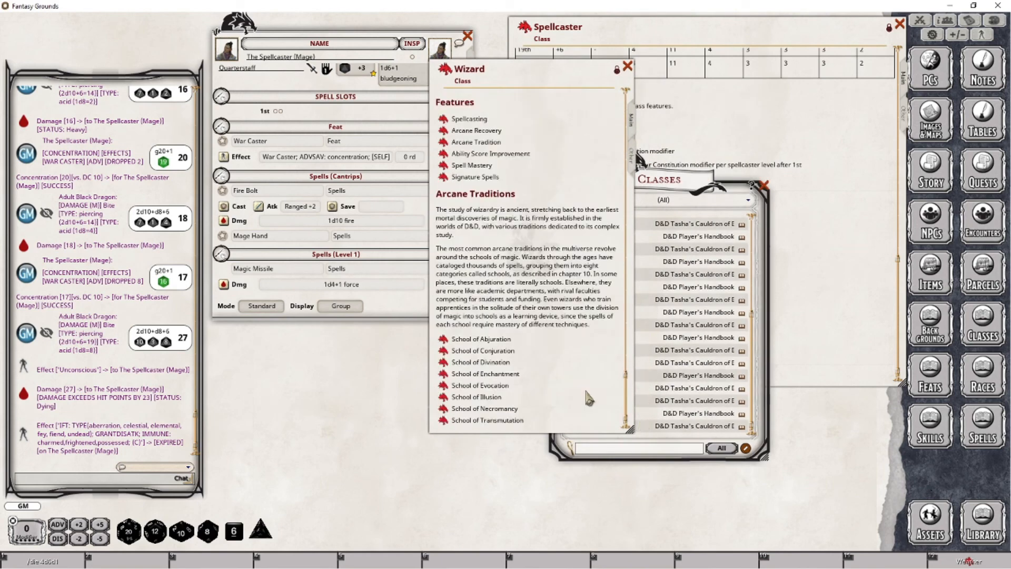
{"action": "left_click", "coordinate": [445, 119]}
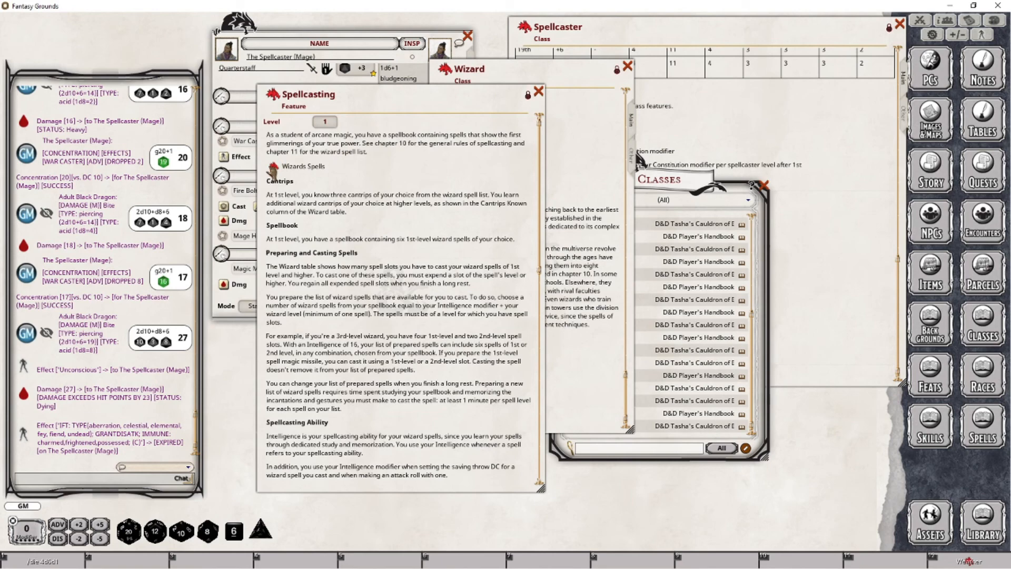
Open the linked Wizard Spells list and close the class list, the Wizard record and its Spellcasting feature.
{"action": "left_click", "coordinate": [273, 167]}
{"action": "left_click_drag", "start_coordinate": [476, 216], "coordinate": [709, 363]}
{"action": "left_click", "coordinate": [765, 185]}
{"action": "left_click", "coordinate": [628, 66]}
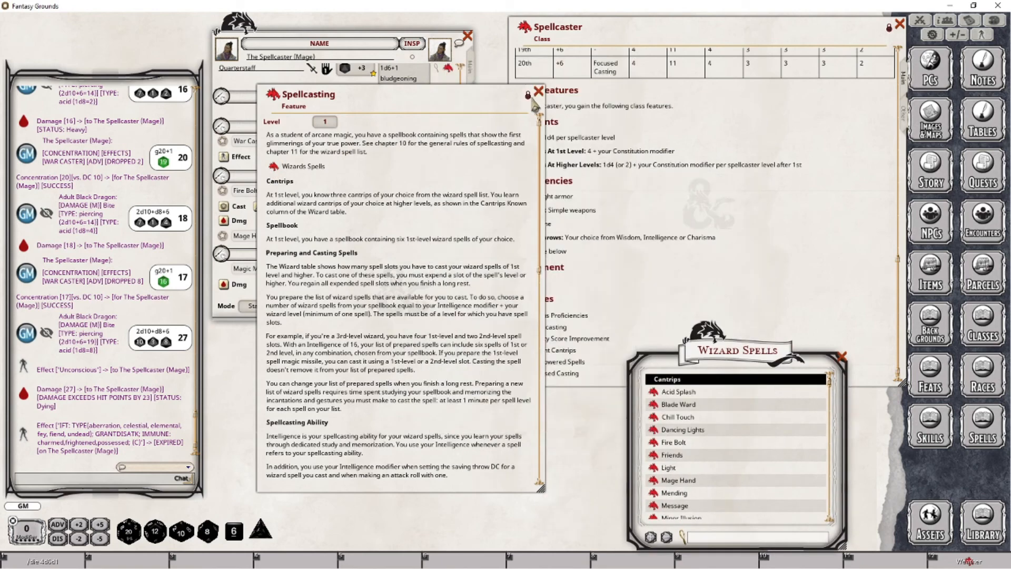
{"action": "left_click", "coordinate": [539, 93]}
{"action": "left_click_drag", "start_coordinate": [734, 354], "coordinate": [703, 198]}
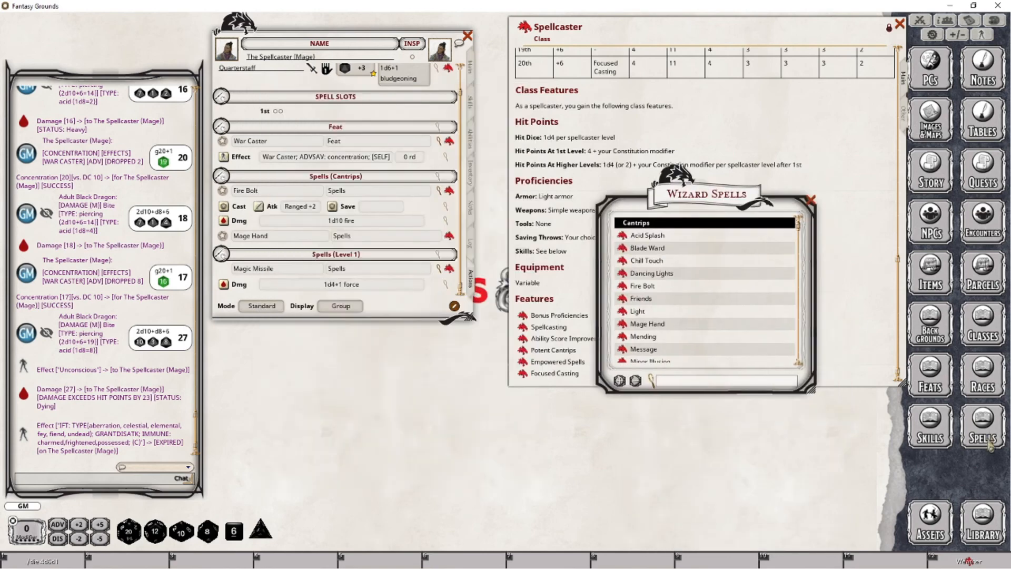
Compare the level 1 Wizard spells in the filtered Spells list with the Wizard Spells list, then close the latter.
{"action": "left_click", "coordinate": [981, 437]}
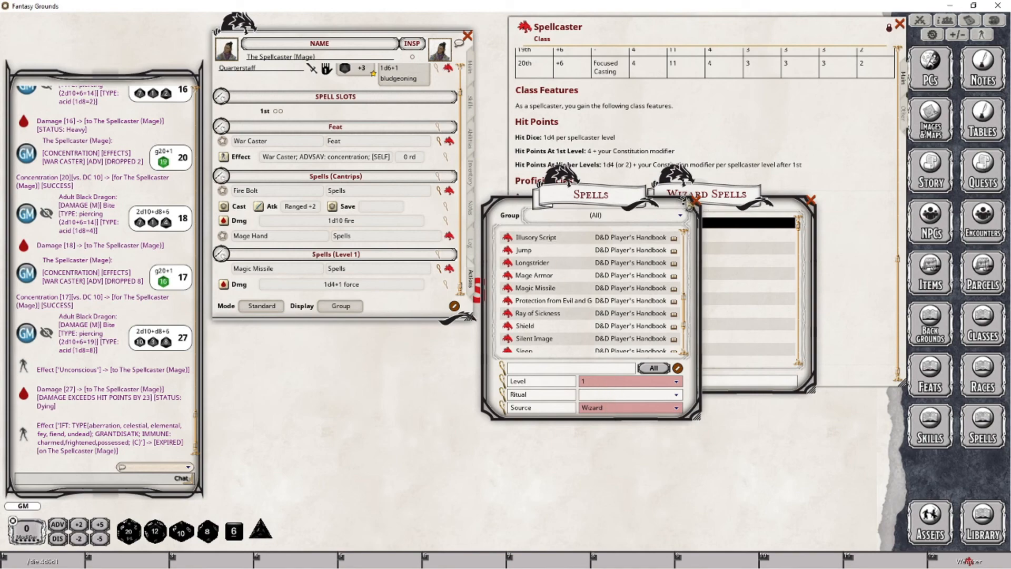
{"action": "left_click_drag", "start_coordinate": [686, 202], "coordinate": [535, 208]}
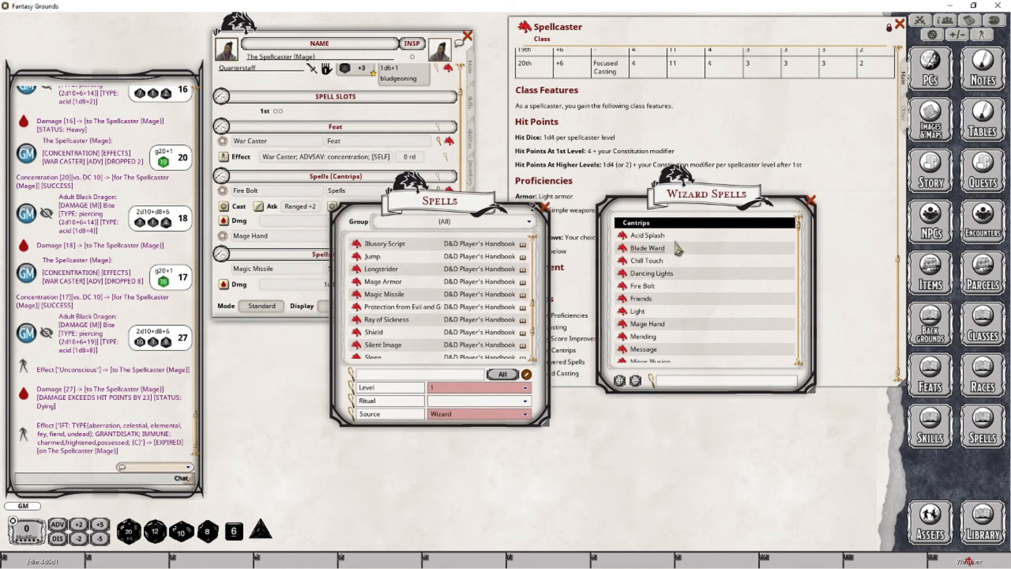
{"action": "left_click", "coordinate": [645, 224]}
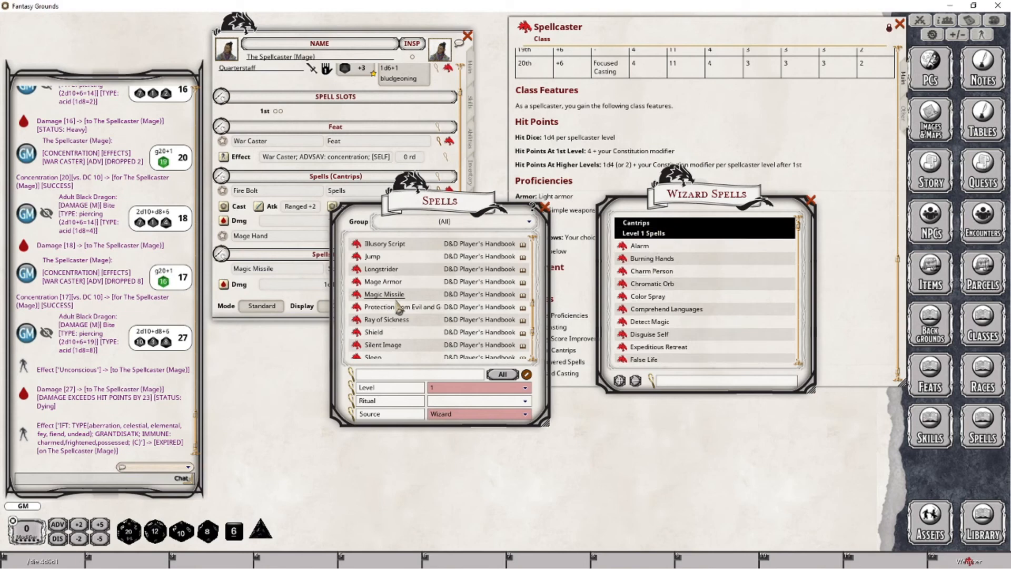
{"action": "scroll", "coordinate": [399, 308], "scroll_direction": "up", "scroll_amount": 5}
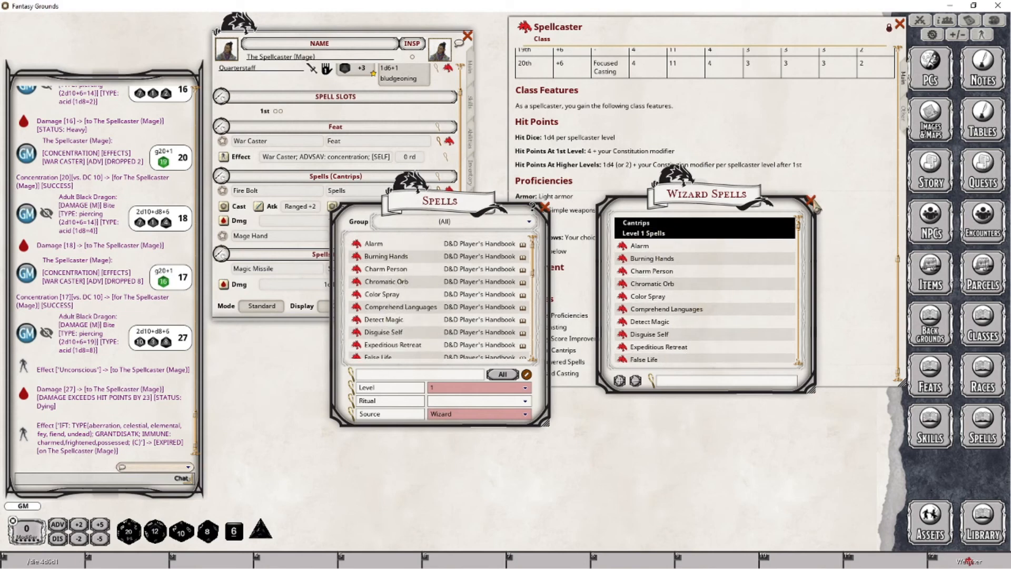
{"action": "left_click", "coordinate": [811, 201]}
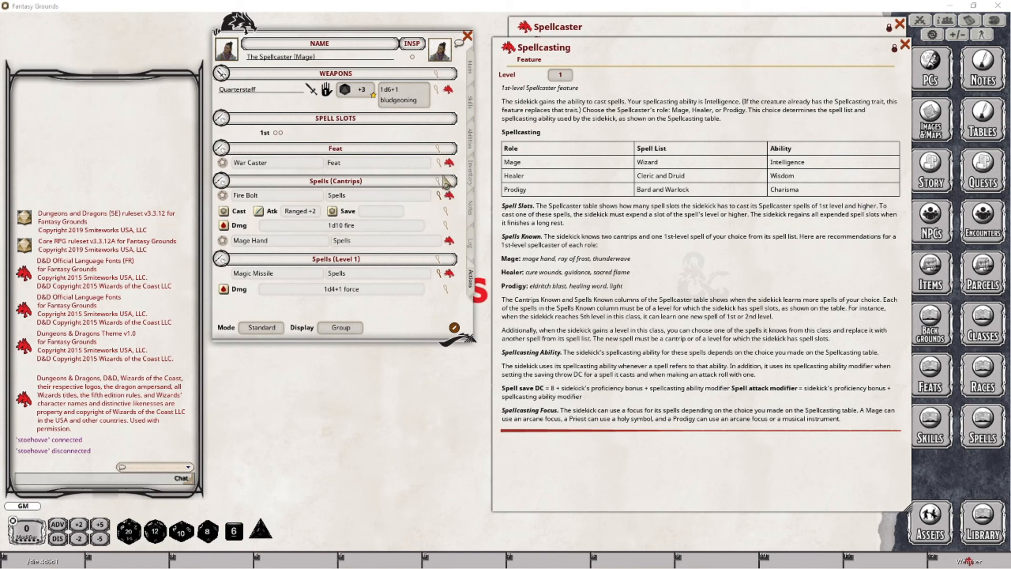
Set the Spells power group's ability to Int and close its settings.
{"action": "left_click", "coordinate": [438, 260]}
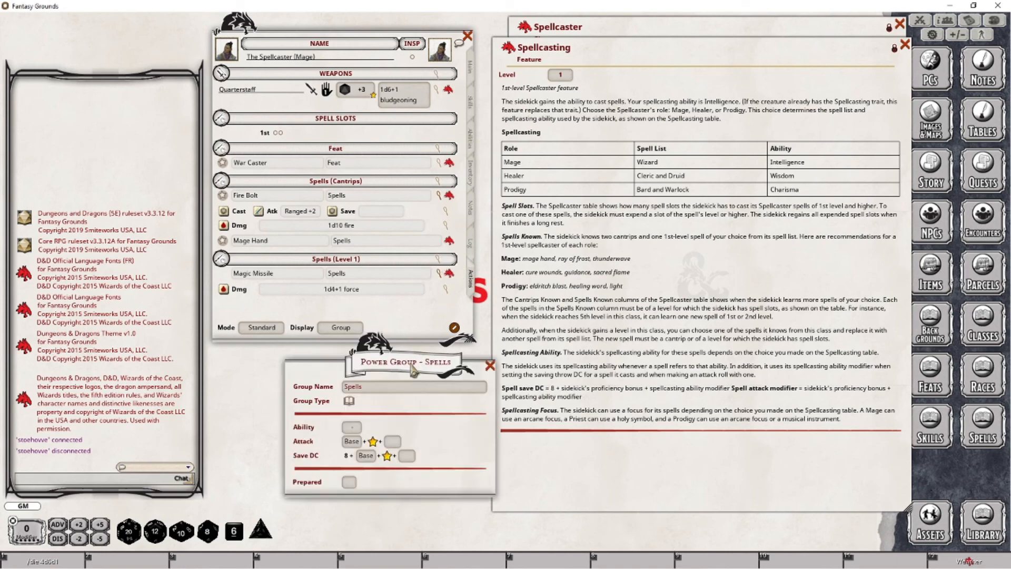
{"action": "left_click_drag", "start_coordinate": [414, 371], "coordinate": [390, 380]}
{"action": "left_click", "coordinate": [462, 377]}
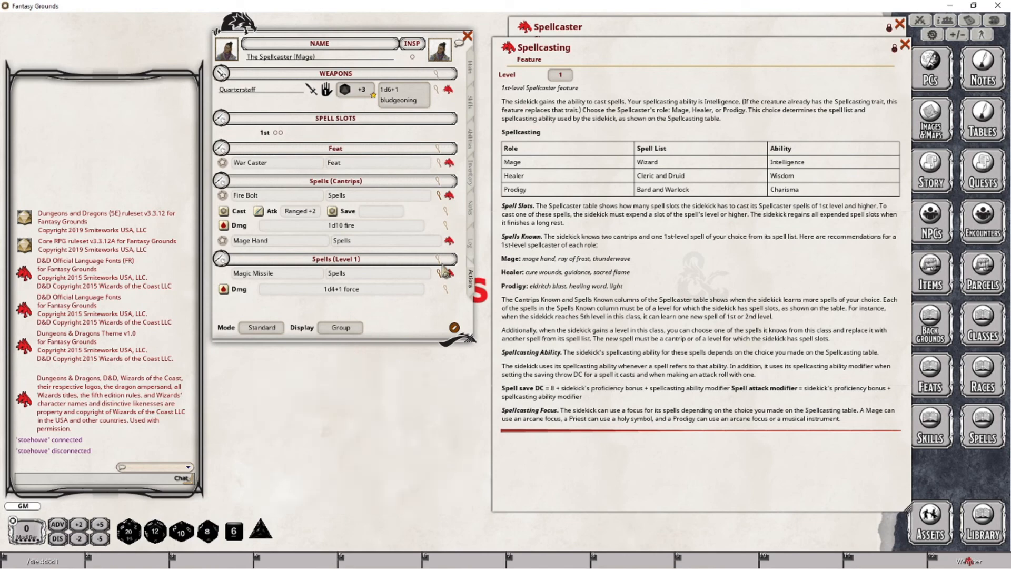
{"action": "left_click", "coordinate": [439, 259]}
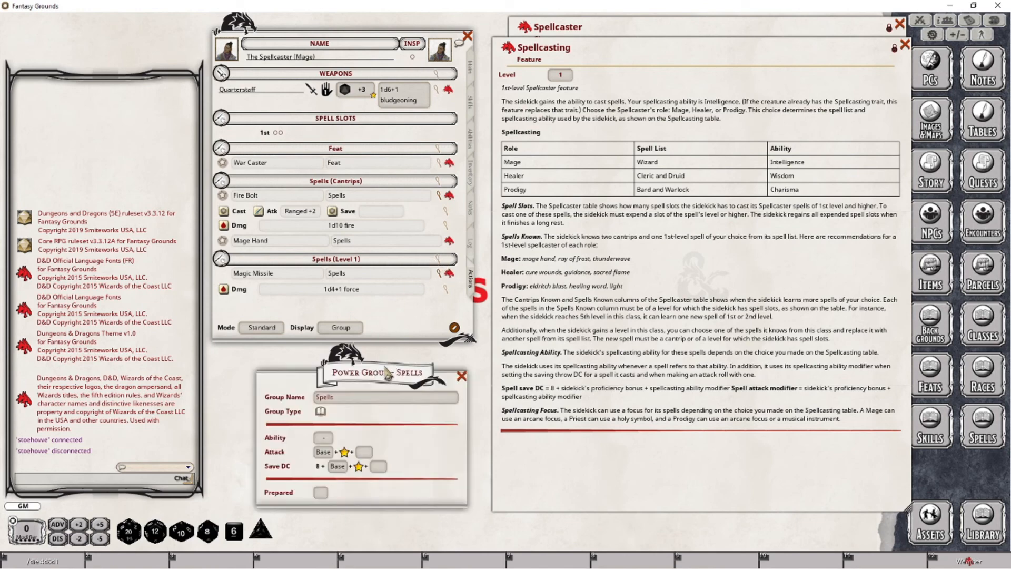
{"action": "left_click_drag", "start_coordinate": [382, 378], "coordinate": [360, 361]}
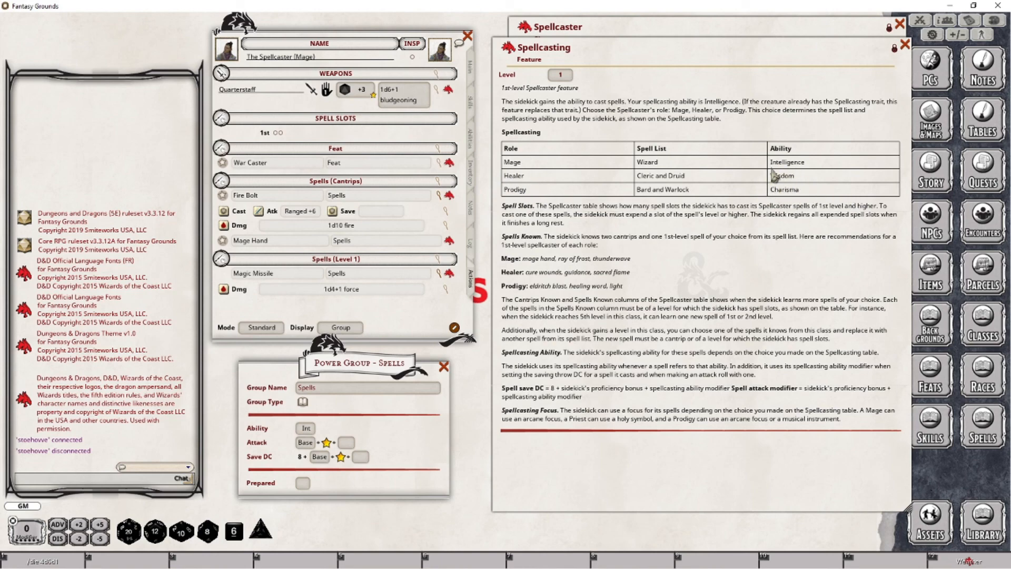
{"action": "left_click", "coordinate": [444, 367]}
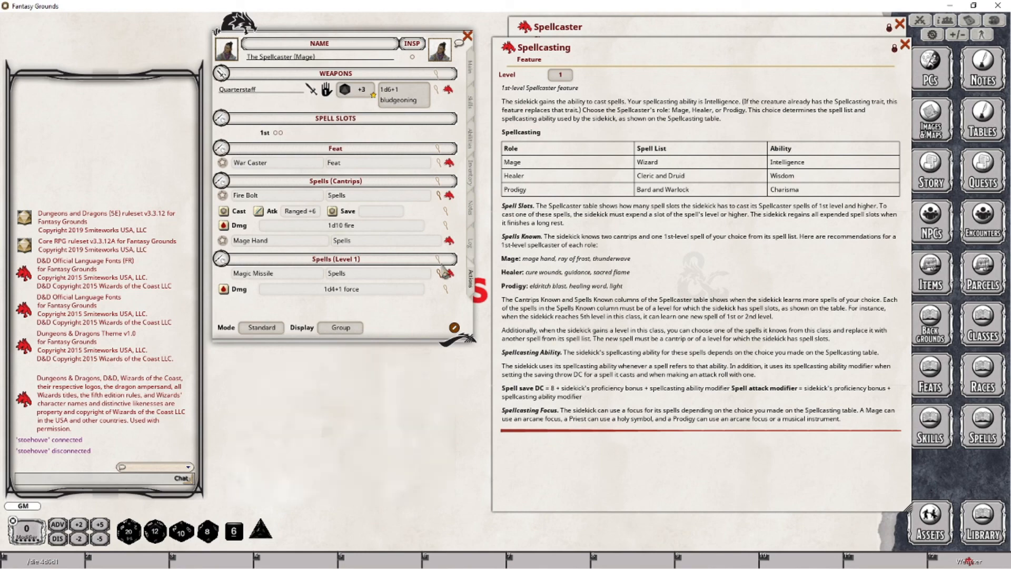
Review the power group settings for the level 1 spells, the cantrips and the Feat group, closing each one.
{"action": "left_click", "coordinate": [443, 262]}
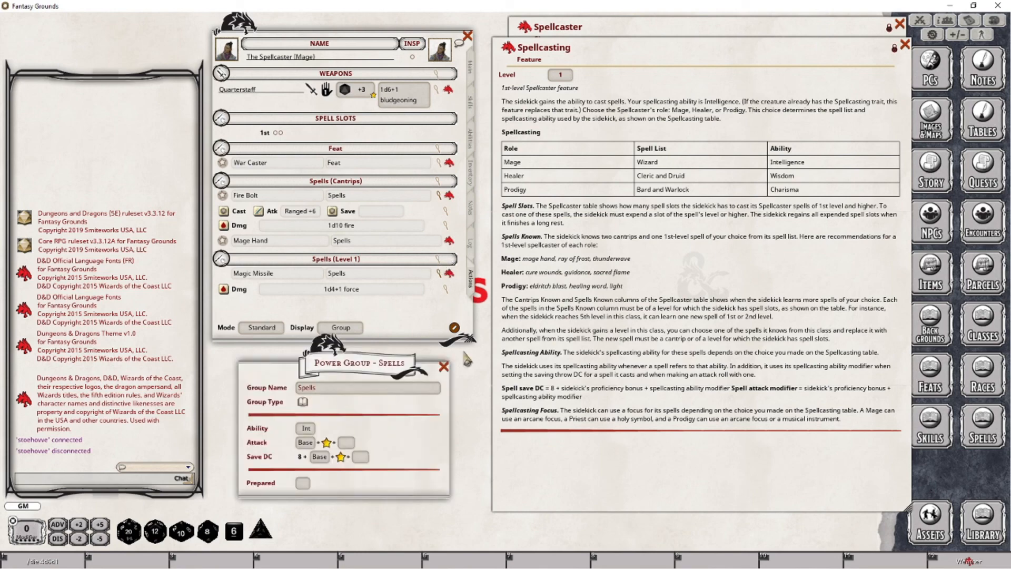
{"action": "left_click", "coordinate": [447, 371]}
{"action": "left_click", "coordinate": [438, 181]}
{"action": "left_click", "coordinate": [444, 367]}
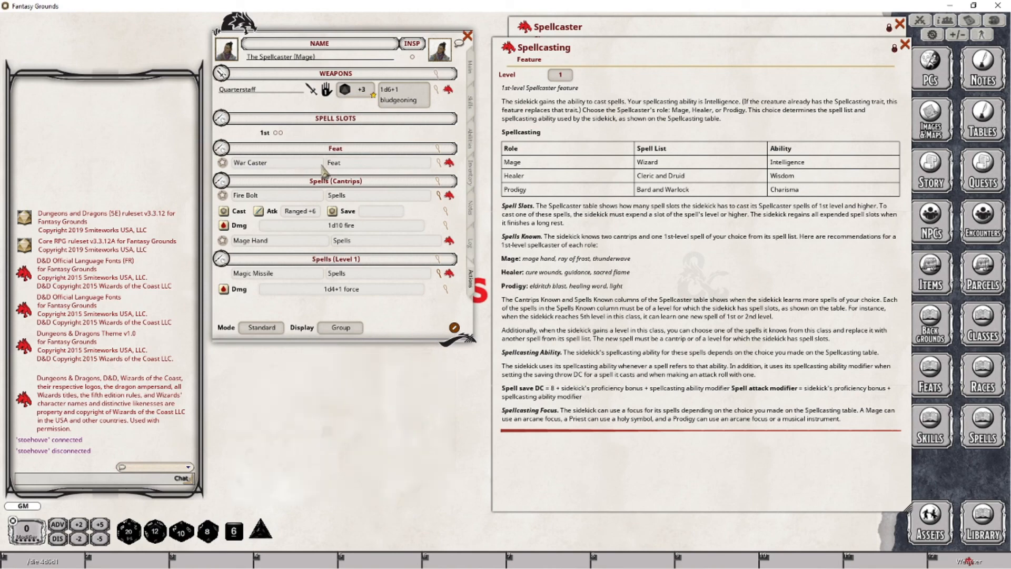
{"action": "left_click", "coordinate": [437, 149]}
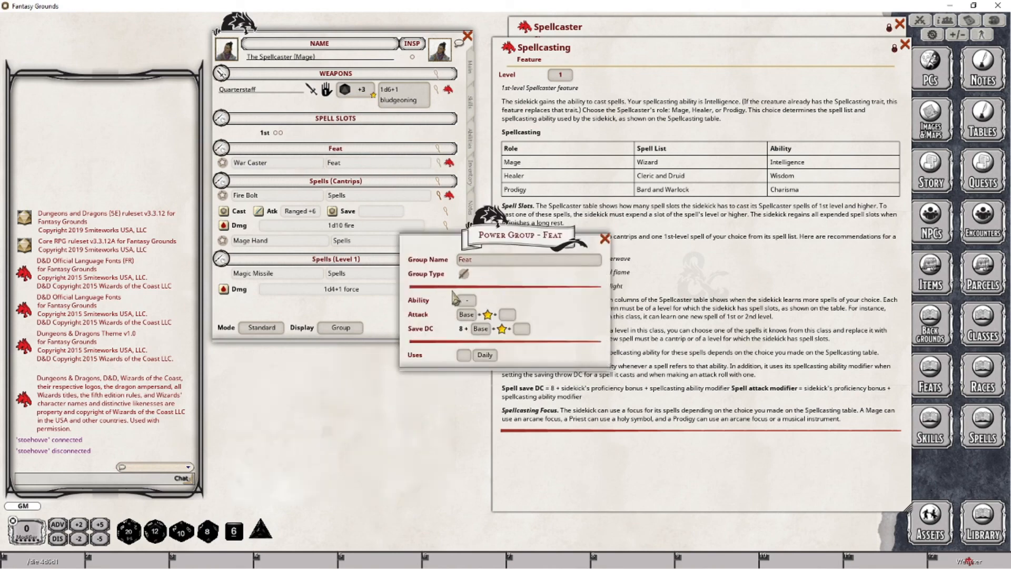
{"action": "left_click", "coordinate": [605, 239]}
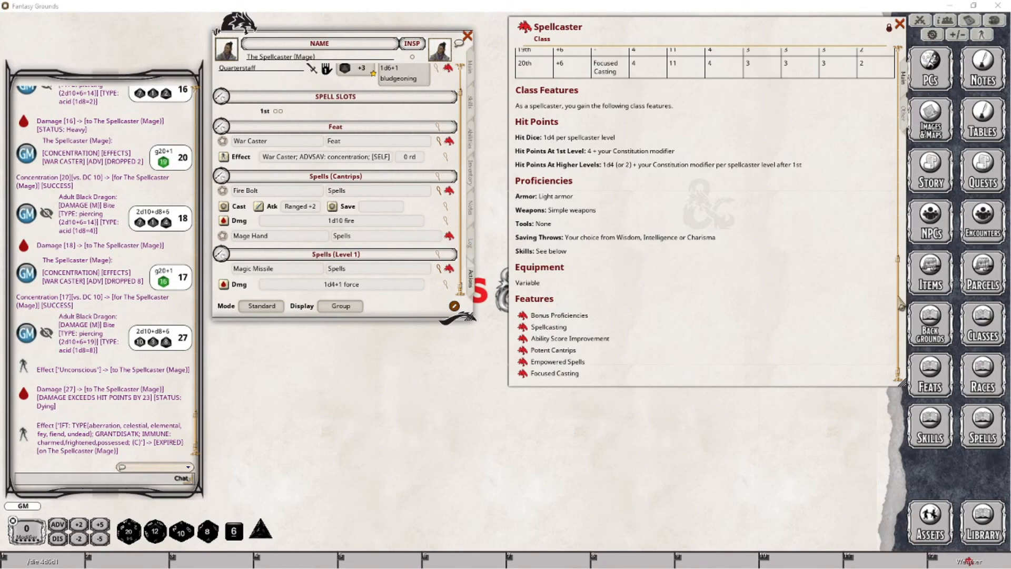
Examine the Spellcaster class table for the features, cantrips known, spells known and spell slots through 20th level.
{"action": "left_click_drag", "start_coordinate": [897, 297], "coordinate": [875, 70]}
{"action": "scroll", "coordinate": [610, 146], "scroll_direction": "down", "scroll_amount": 3}
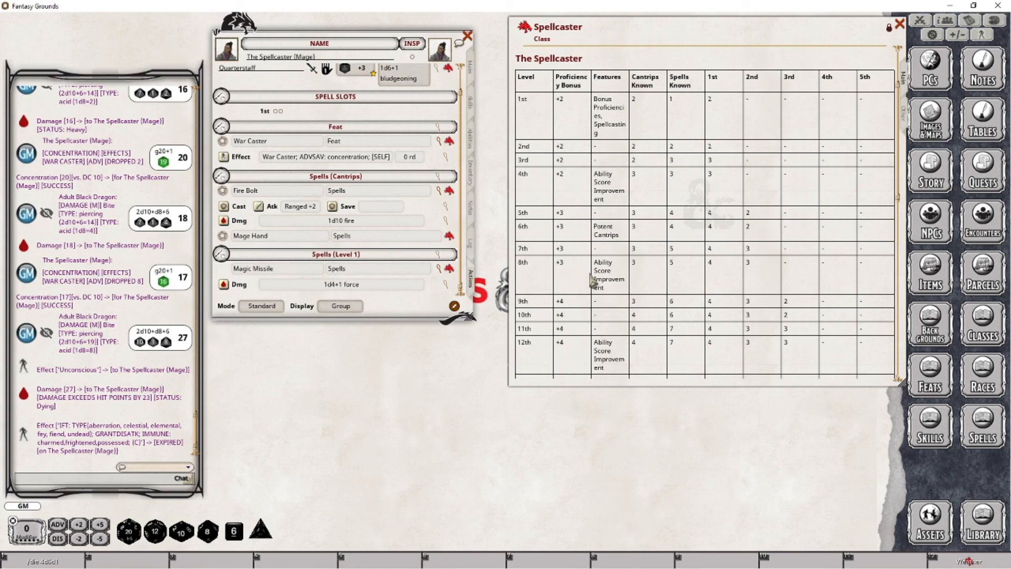
{"action": "scroll", "coordinate": [659, 321], "scroll_direction": "down", "scroll_amount": 2}
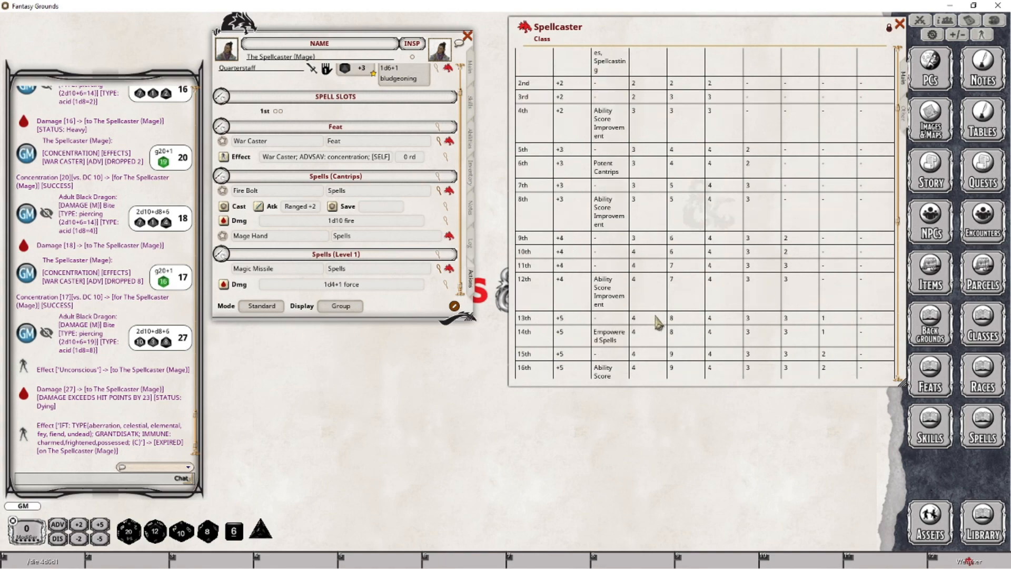
{"action": "scroll", "coordinate": [659, 321], "scroll_direction": "down", "scroll_amount": 5}
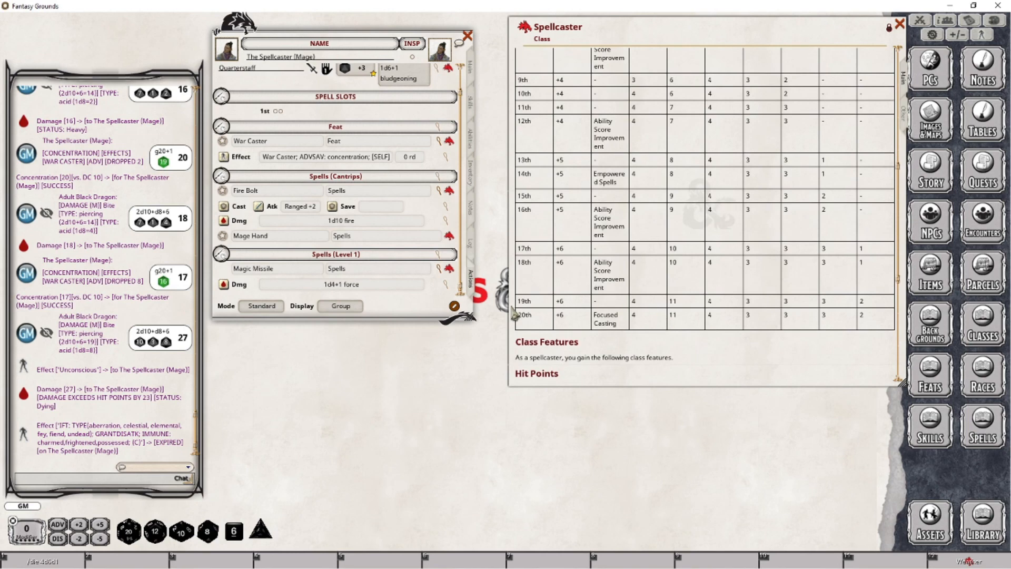